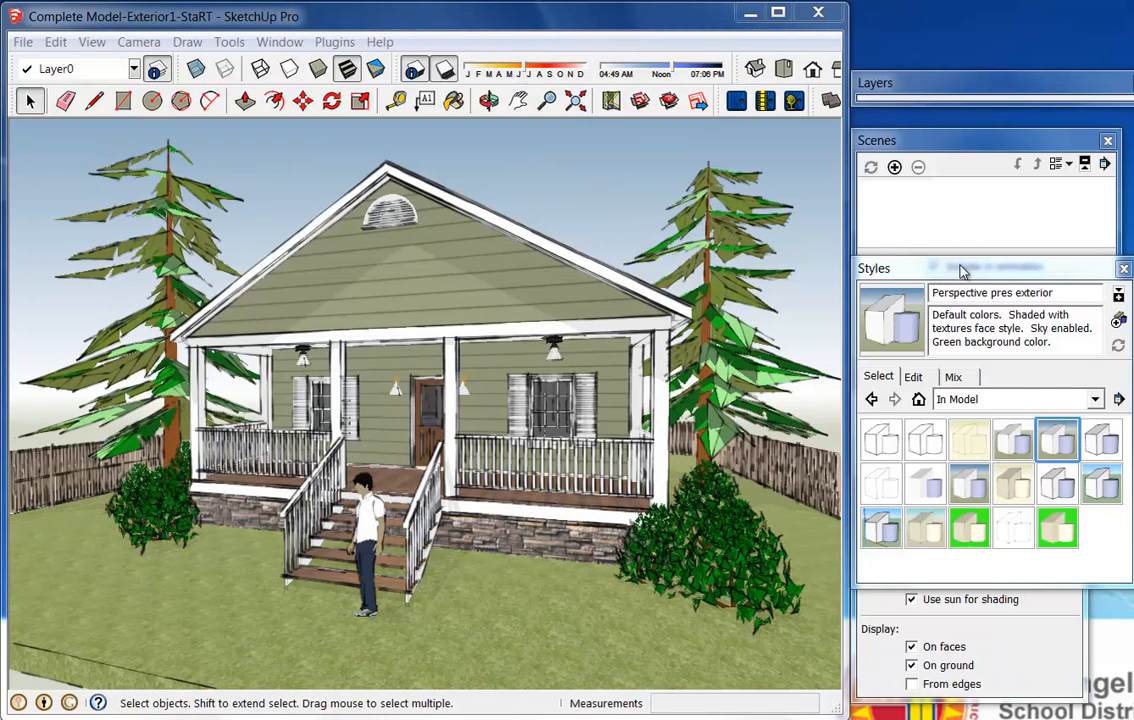
Look through the available style collections and examine the edge settings of the Perspective pres exterior style
click(960, 268)
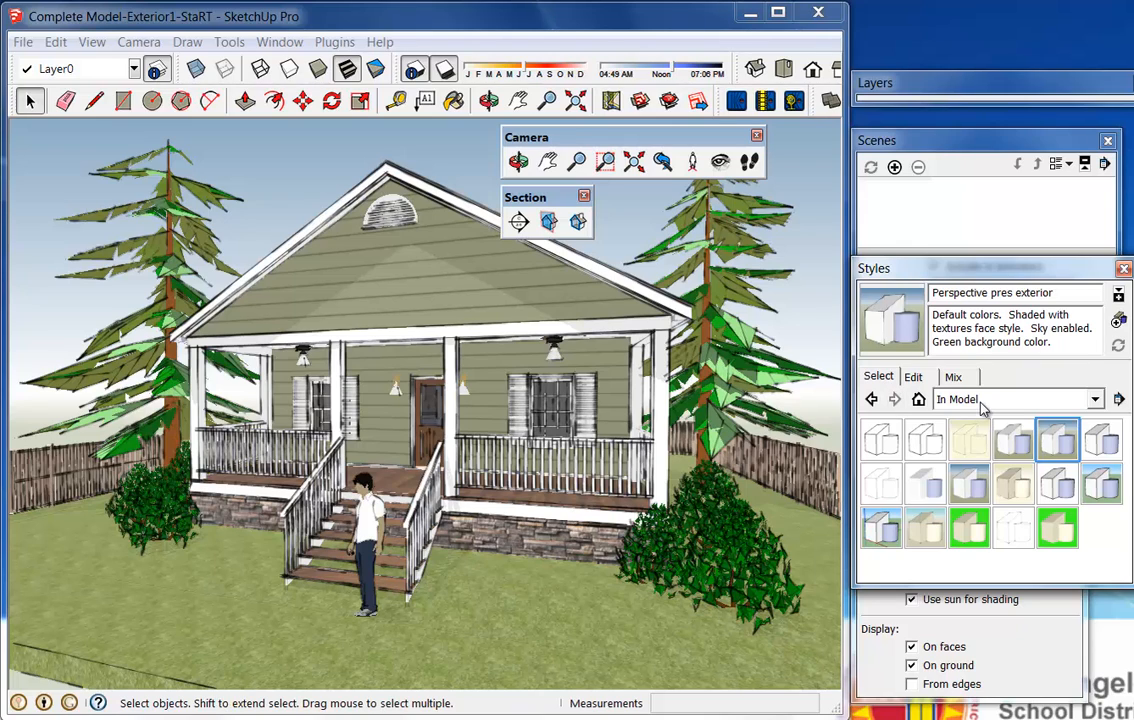
click(982, 400)
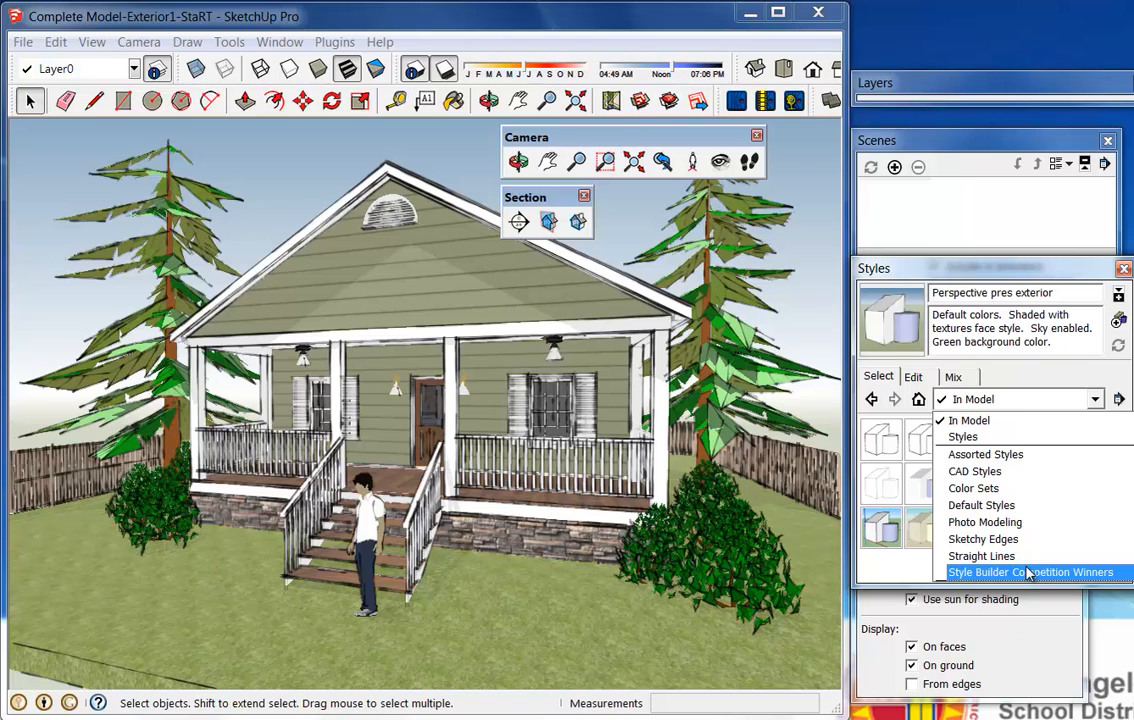
click(901, 573)
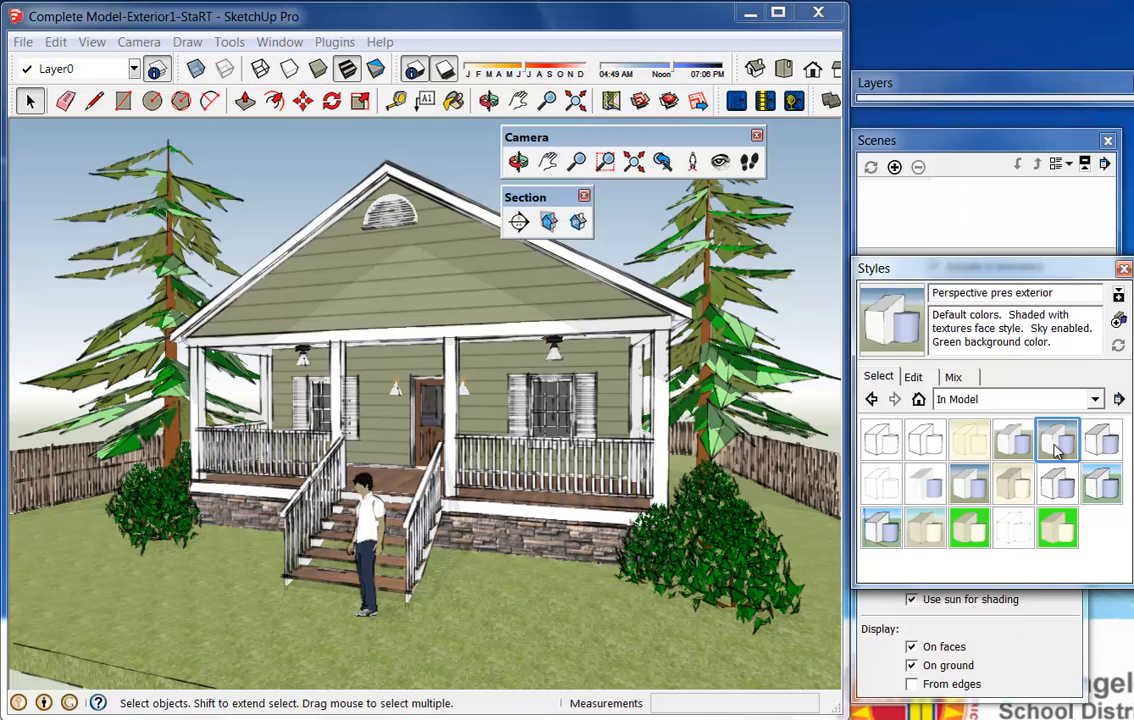
click(914, 378)
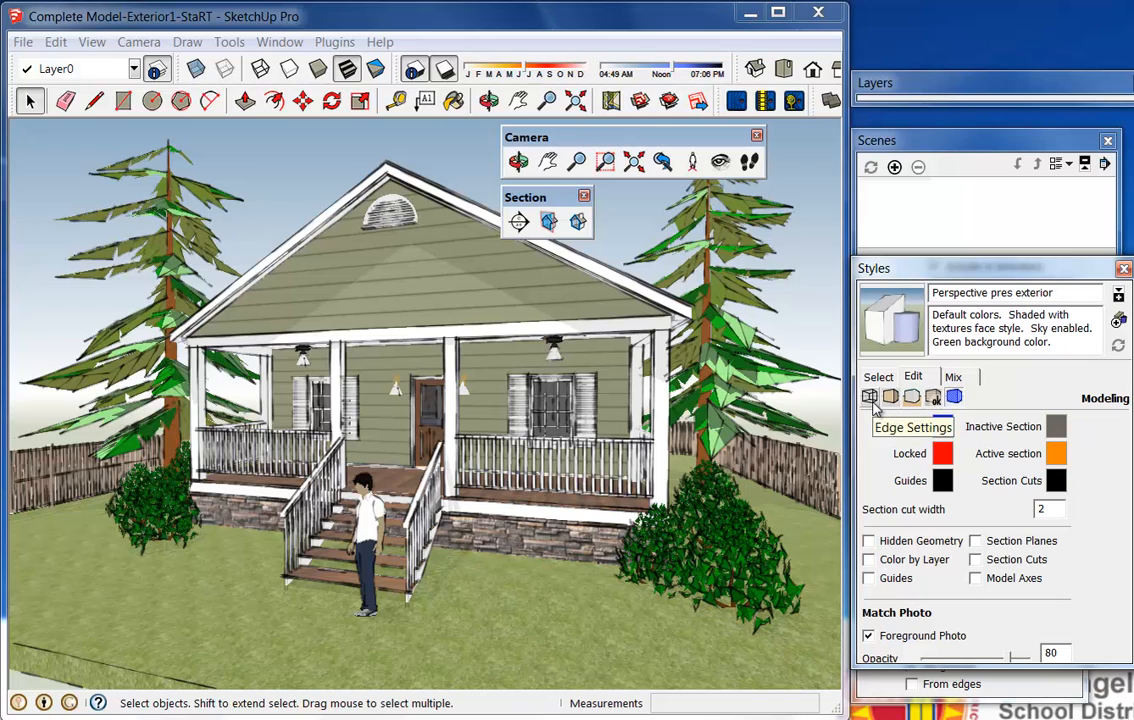
click(870, 397)
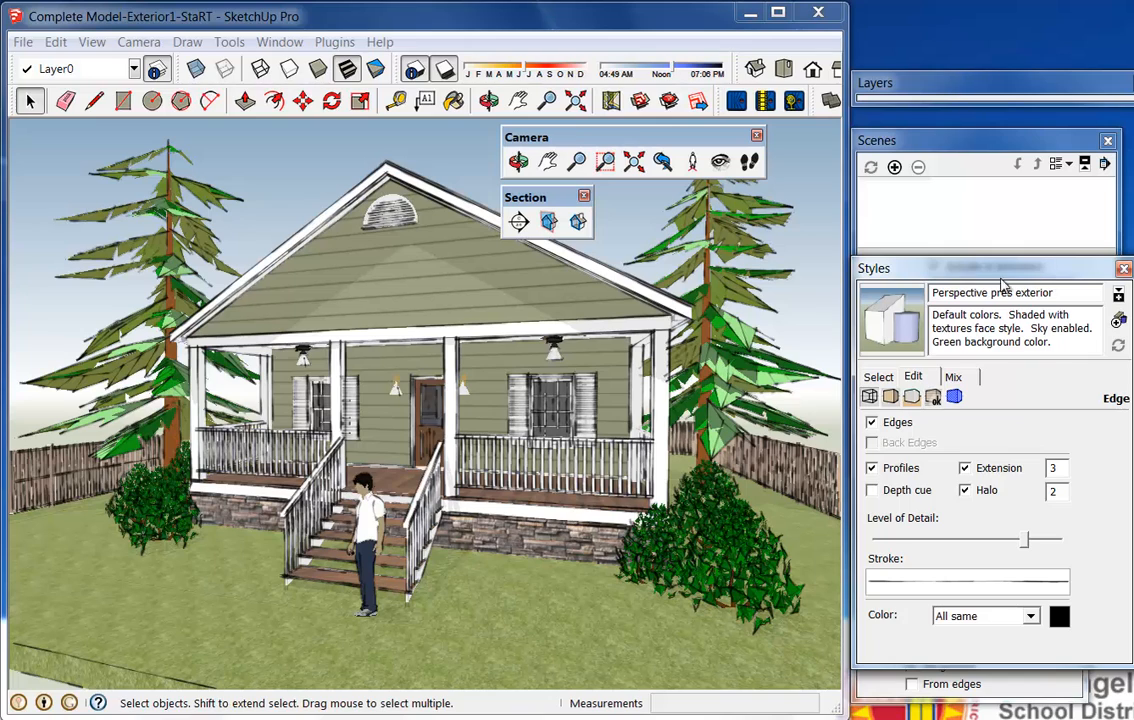
Try the hidden line and shaded face modes on the house, and restore shaded with textures
click(890, 396)
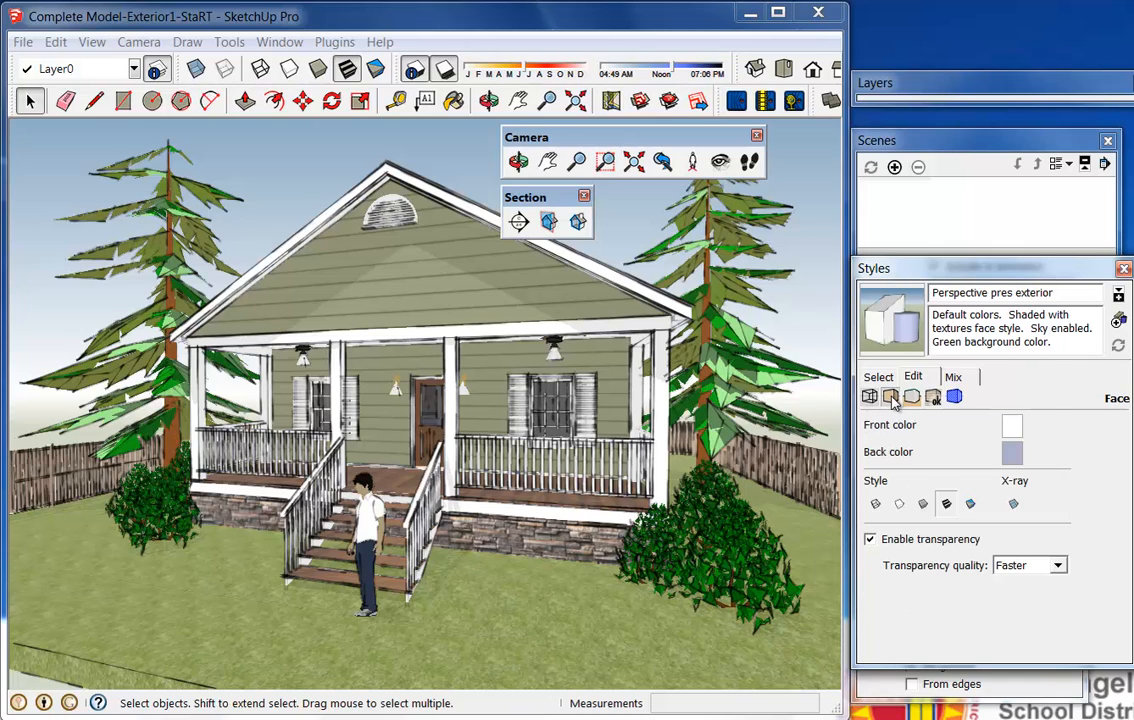
click(905, 512)
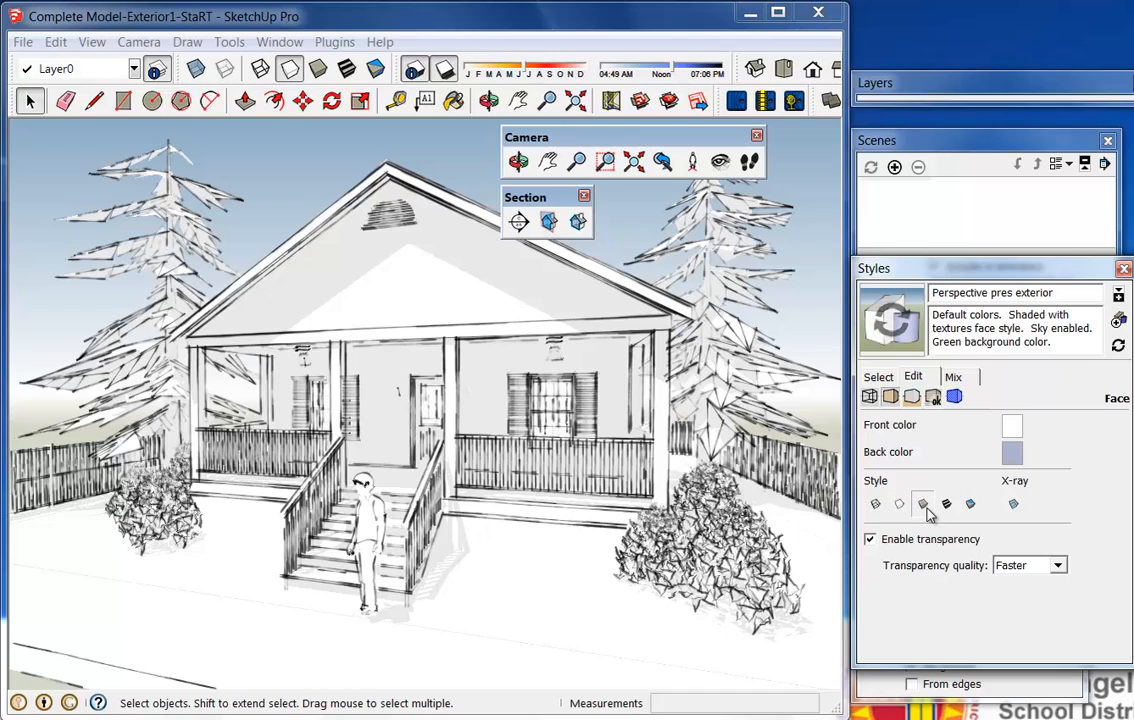
click(925, 506)
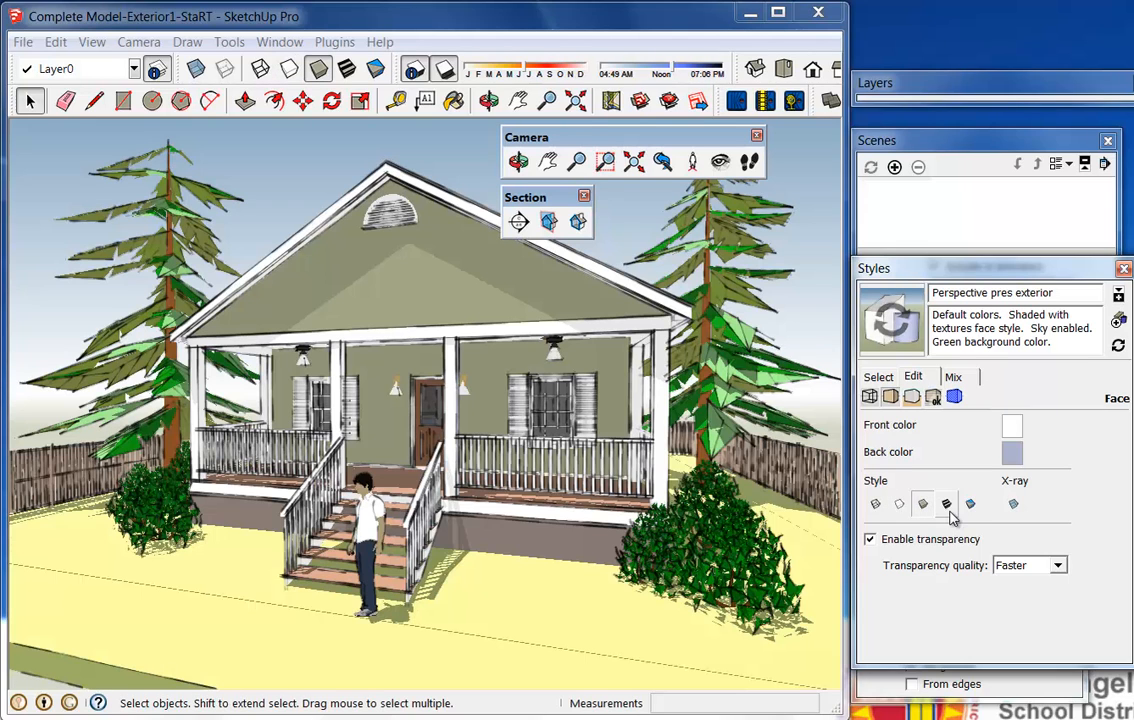
click(947, 505)
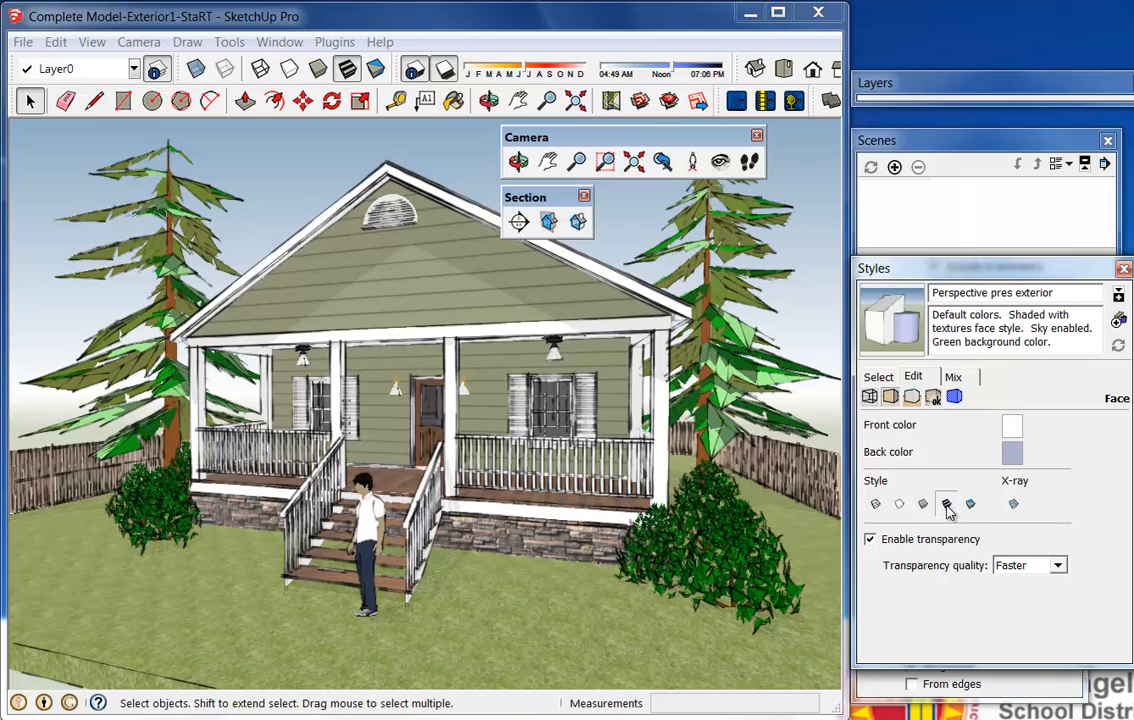
Examine the background, watermark and modeling settings of the Perspective pres exterior style
click(911, 397)
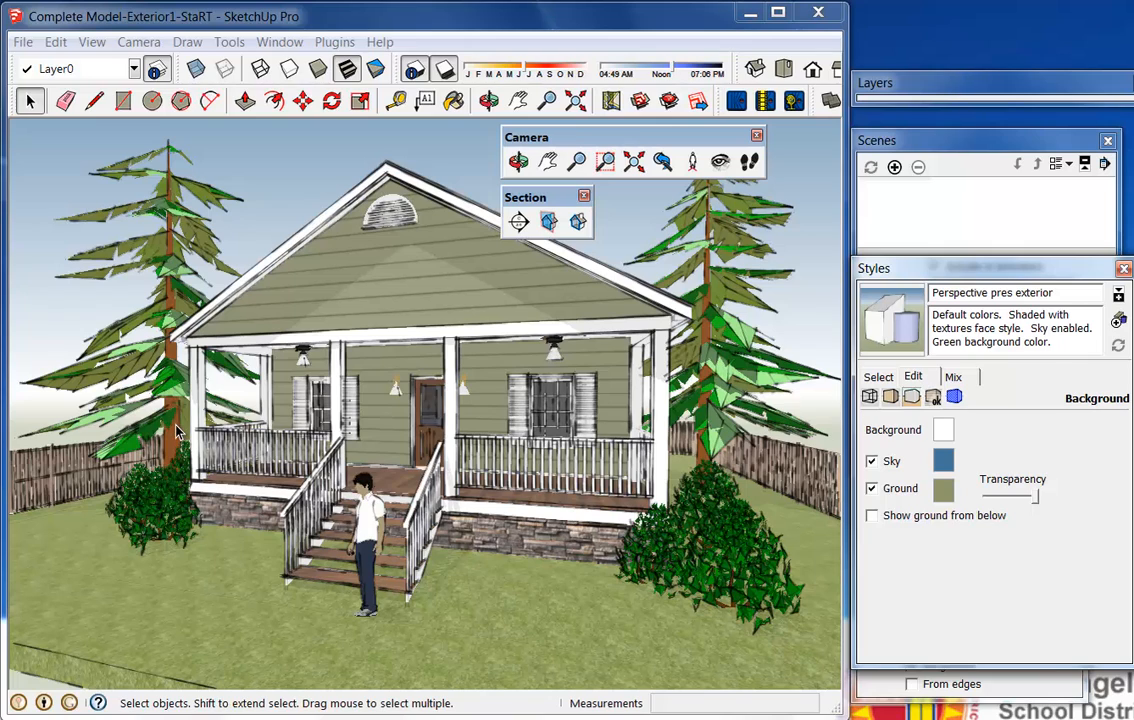
click(934, 397)
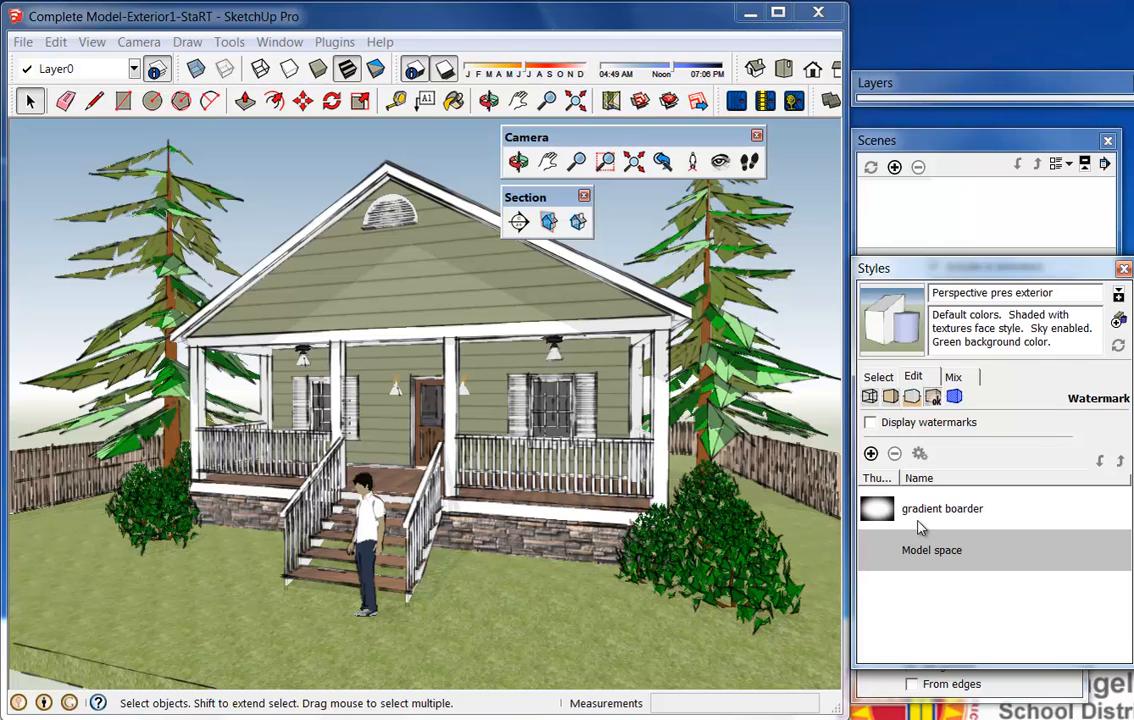
click(955, 397)
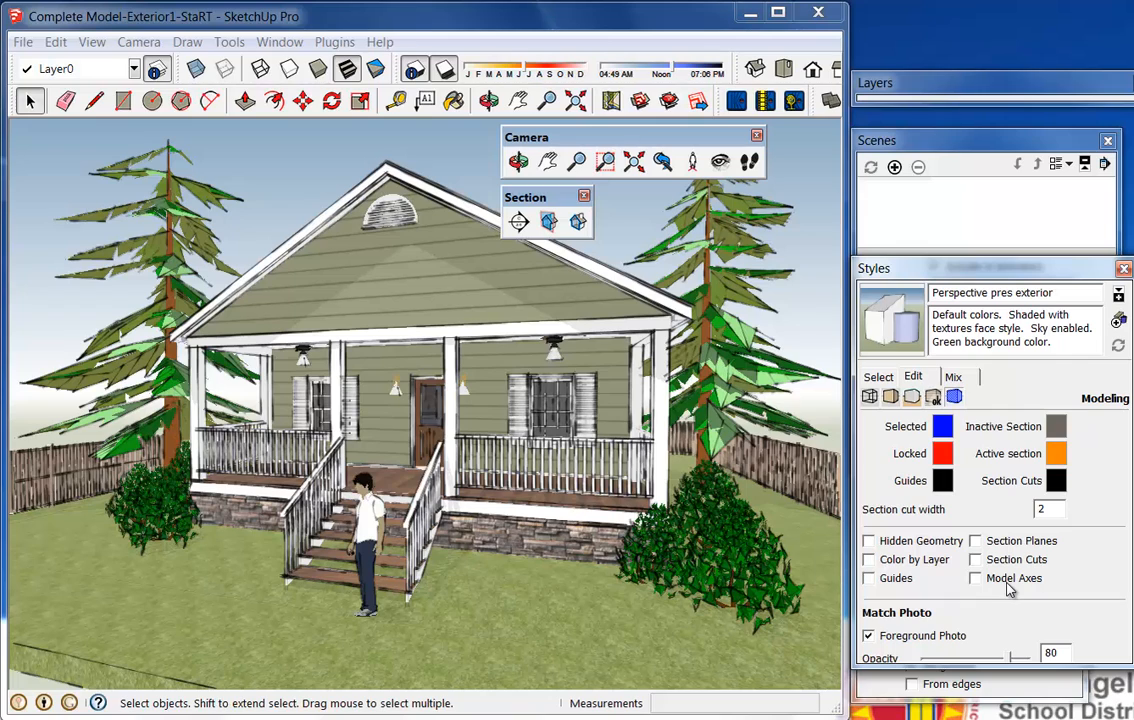
click(878, 377)
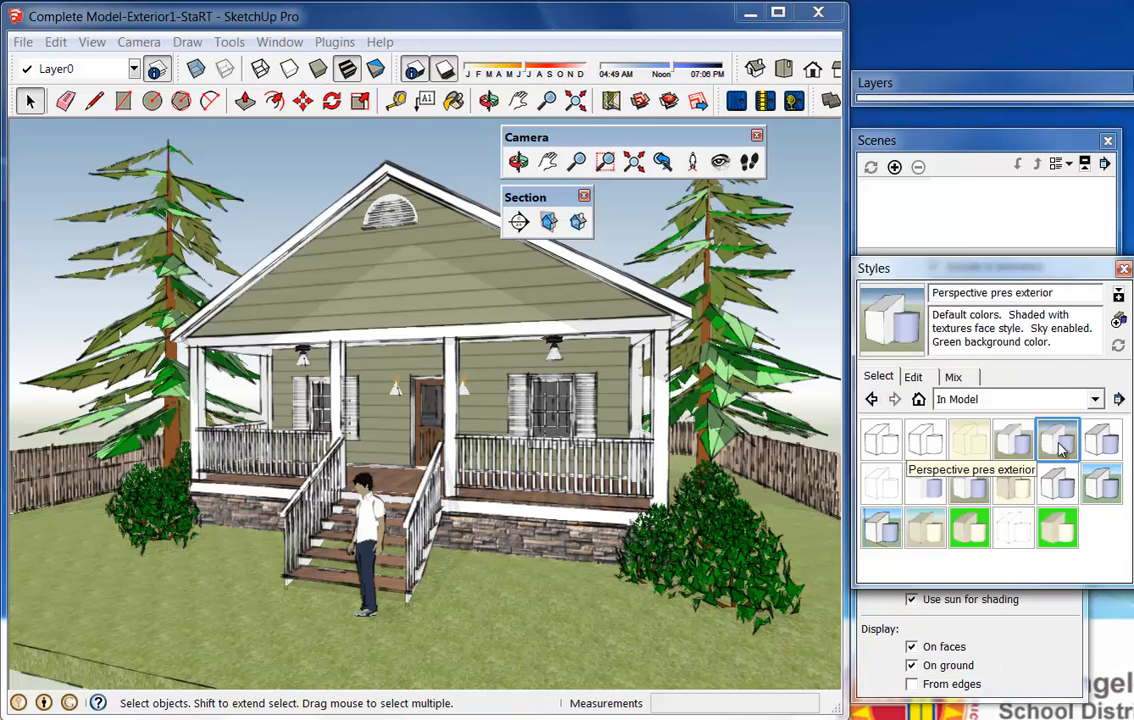
Preview the cutaway kitchen in the DWG-2D Elevations style and in the Presentation-BW only style
click(937, 447)
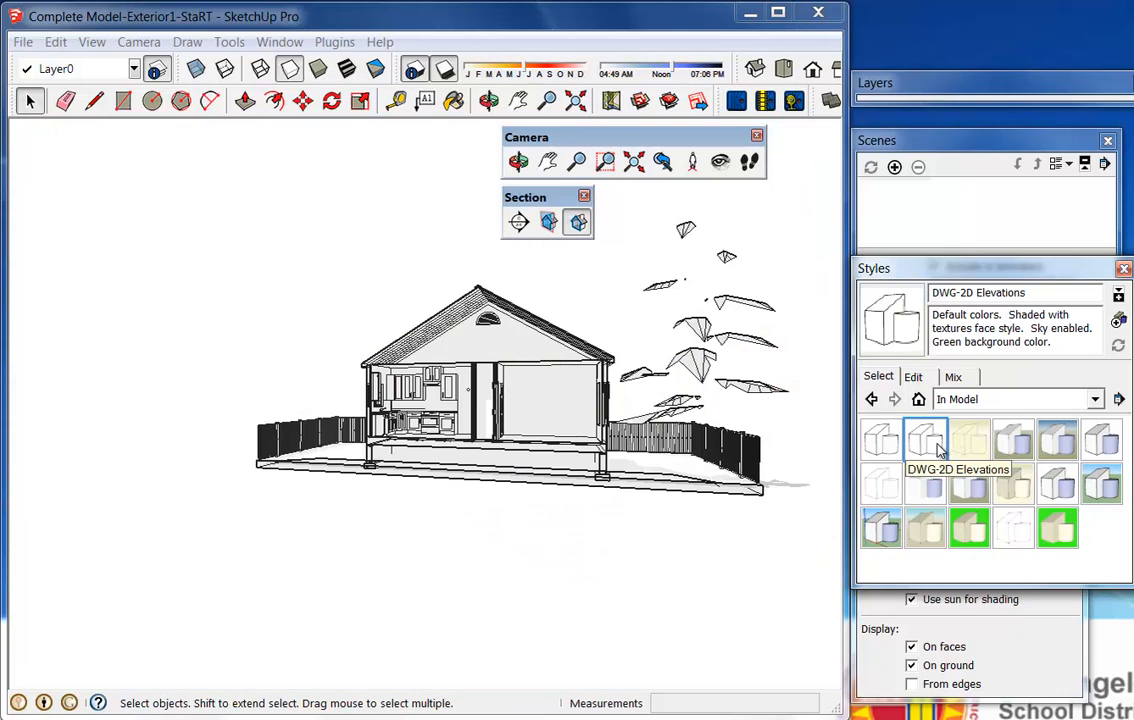
middle_click(427, 394)
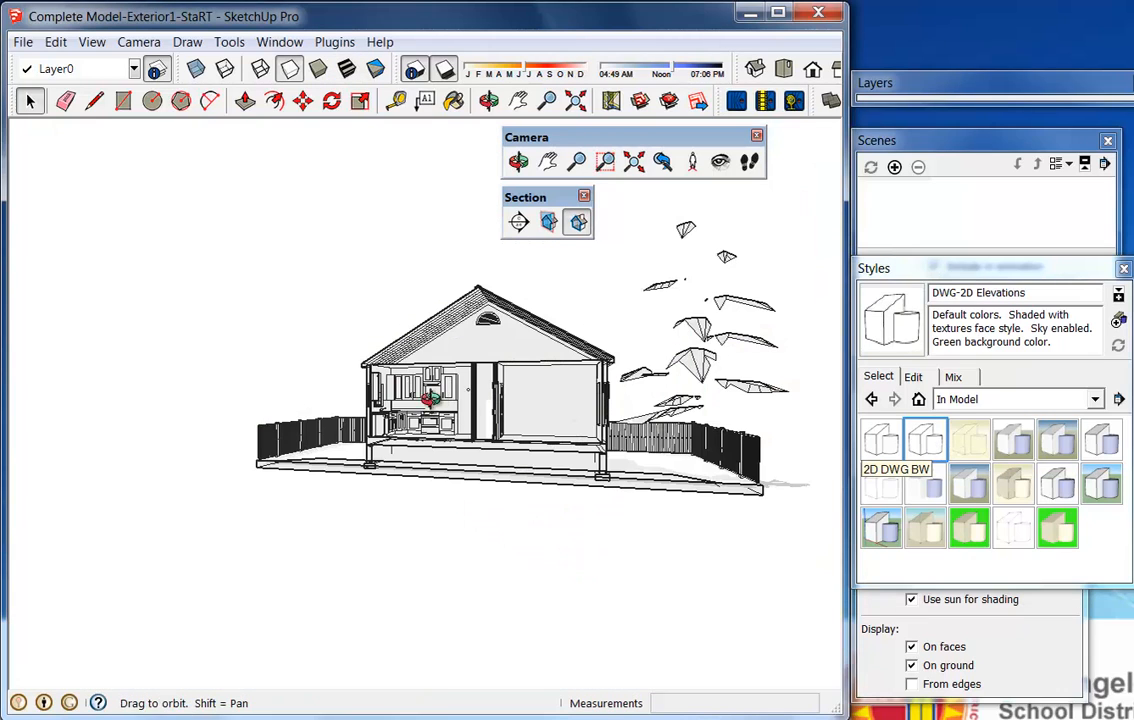
scroll(408, 400, up, 2)
scroll(390, 410, up, 8)
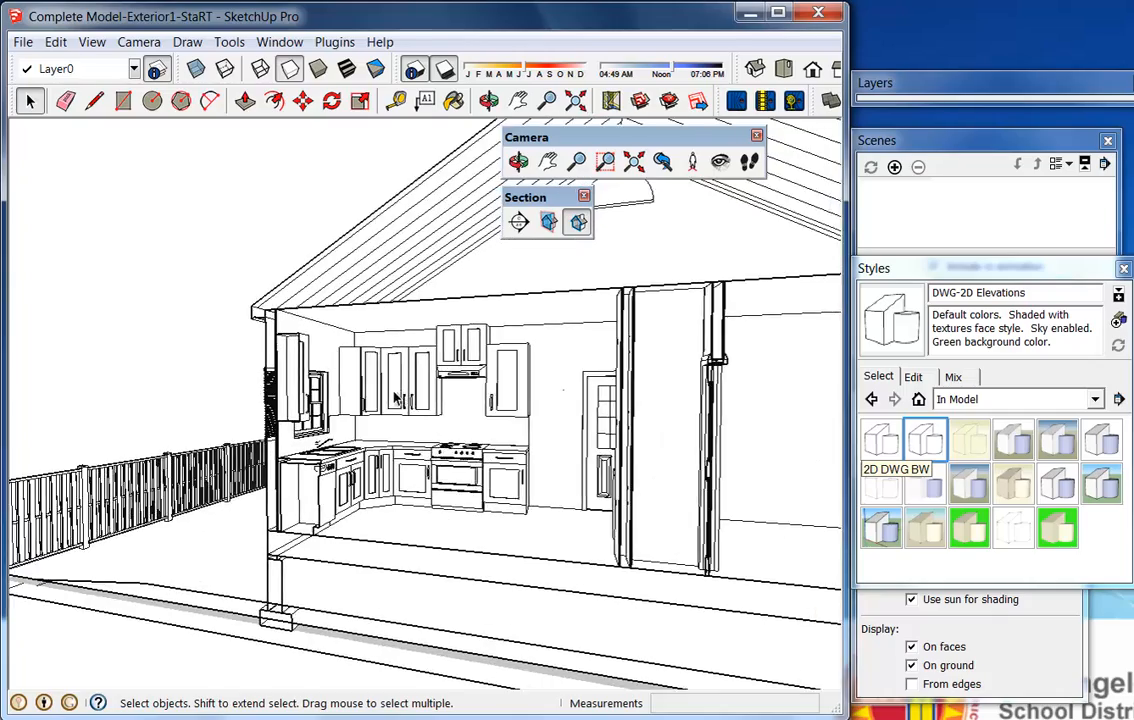
scroll(330, 588, up, 5)
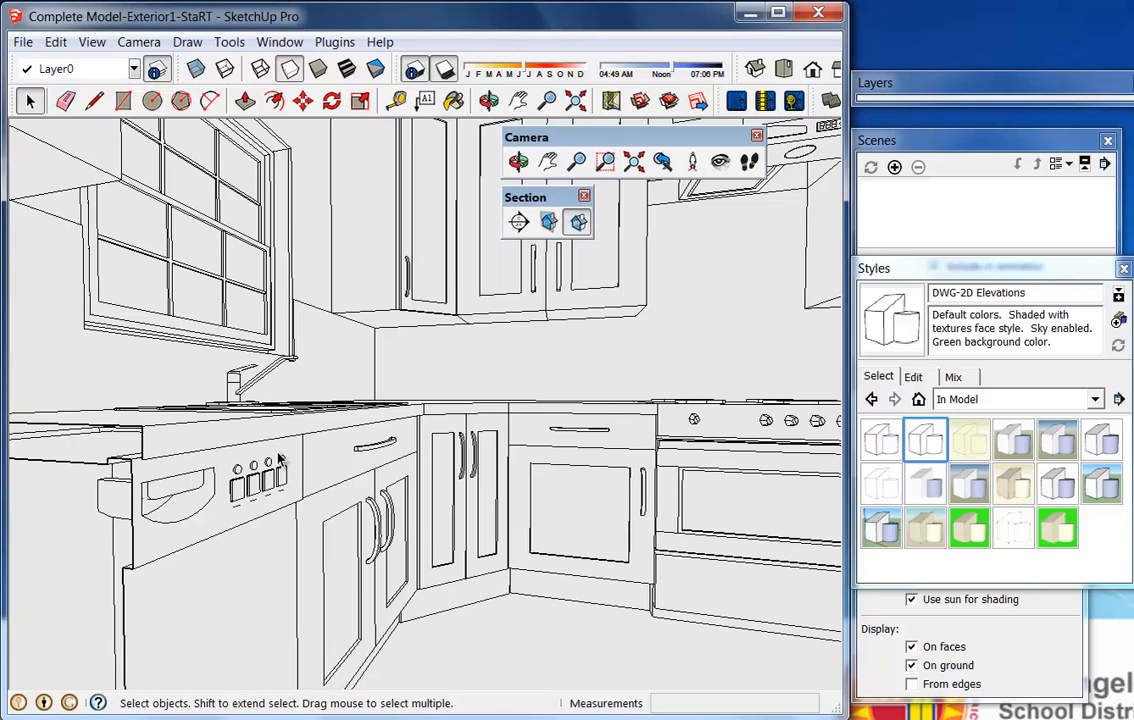
click(889, 484)
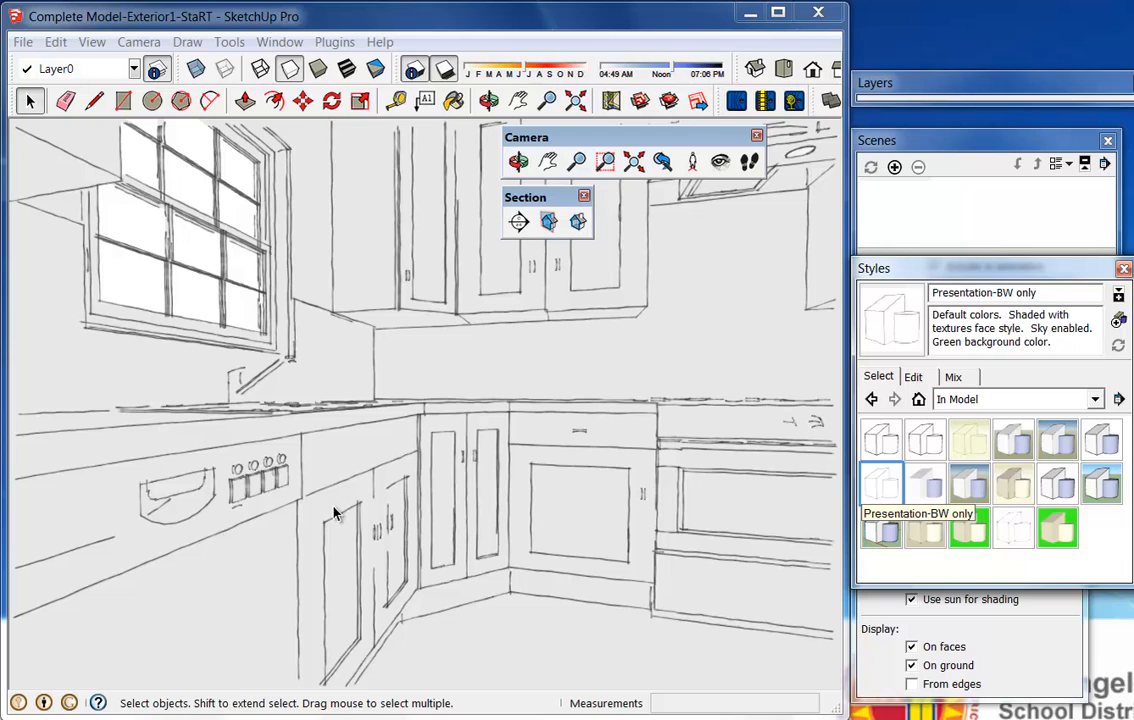
middle_drag(537, 529, 500, 581)
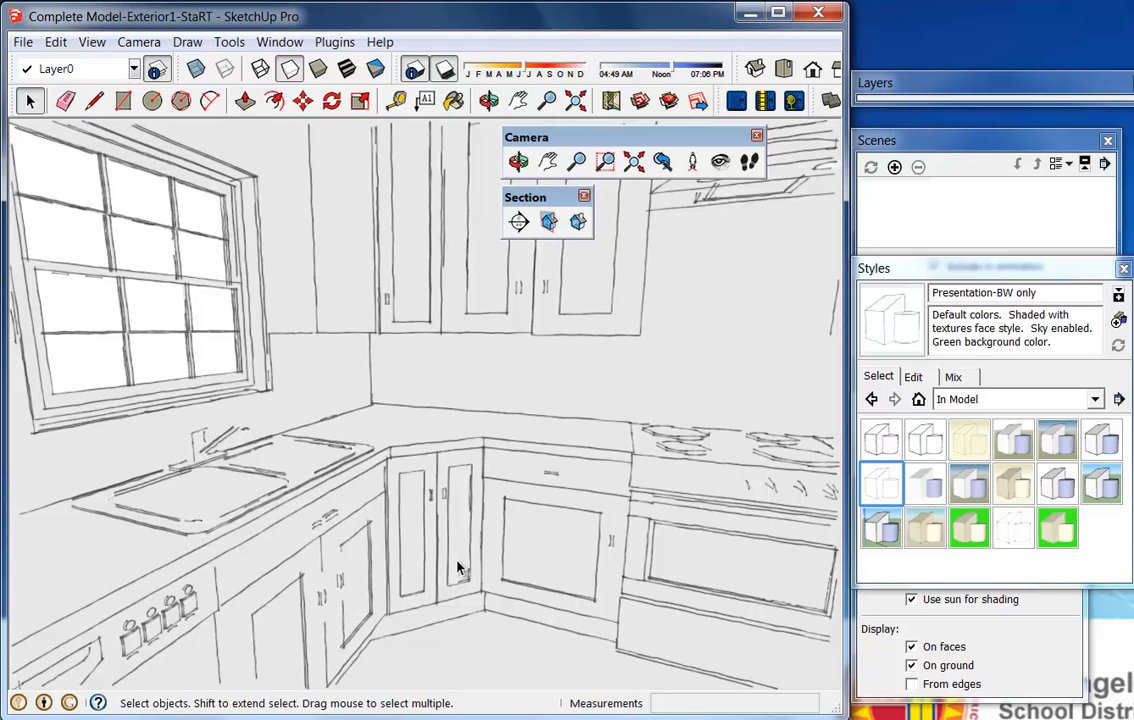
Preview the kitchen and whole house in the Simple Style-Modeling style and check which modeling elements it displays
click(868, 522)
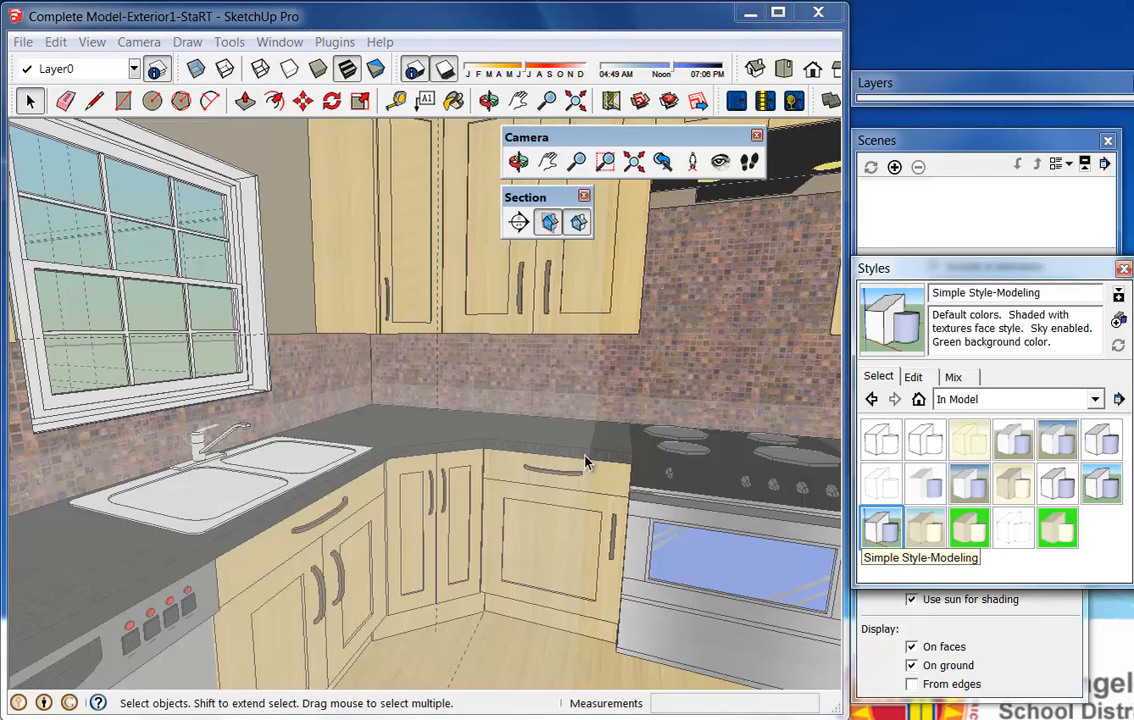
middle_drag(490, 475, 438, 471)
scroll(372, 430, down, 6)
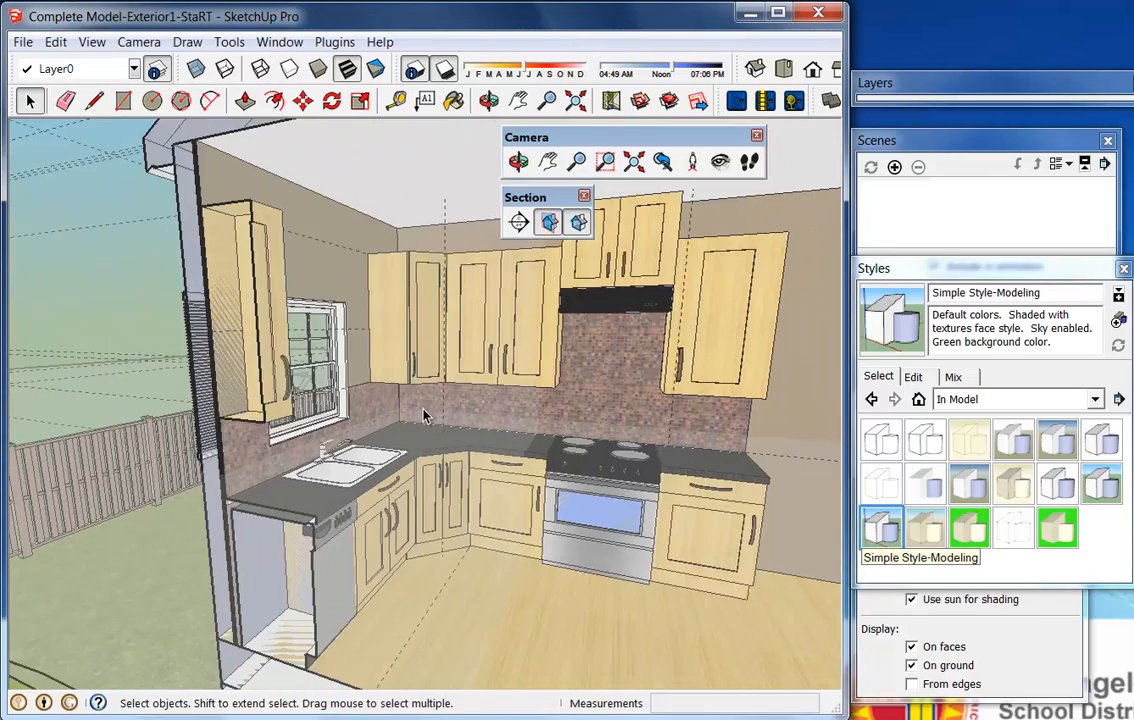
scroll(201, 423, down, 10)
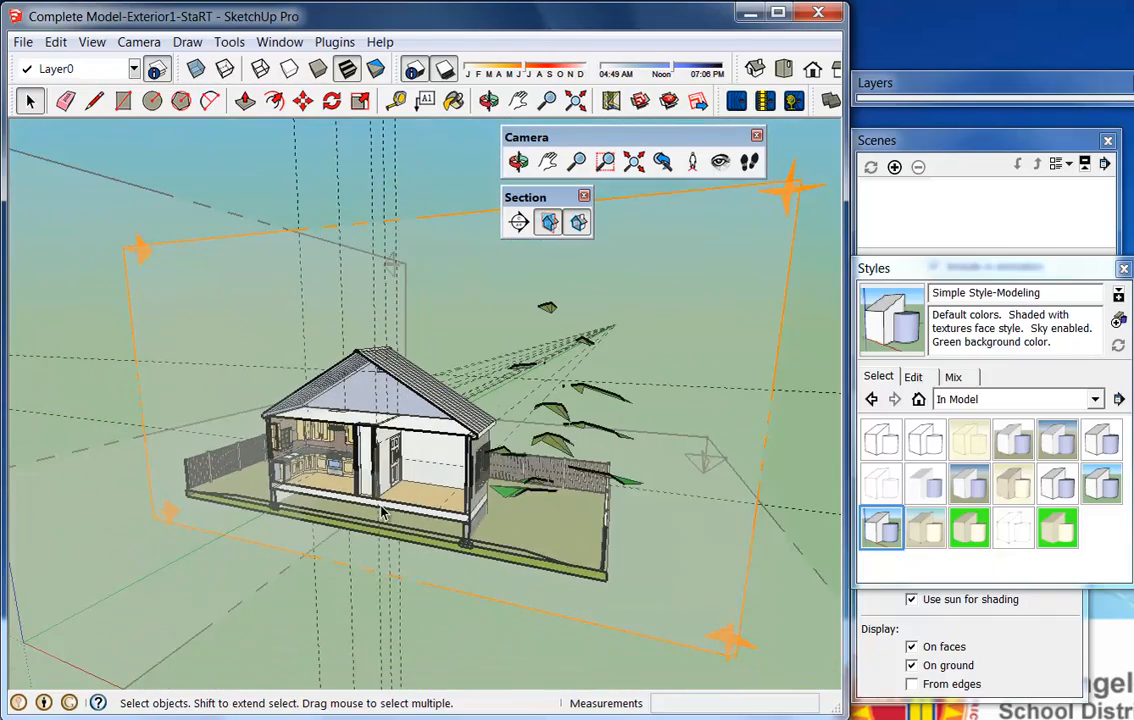
middle_drag(217, 429, 260, 430)
middle_drag(378, 533, 321, 531)
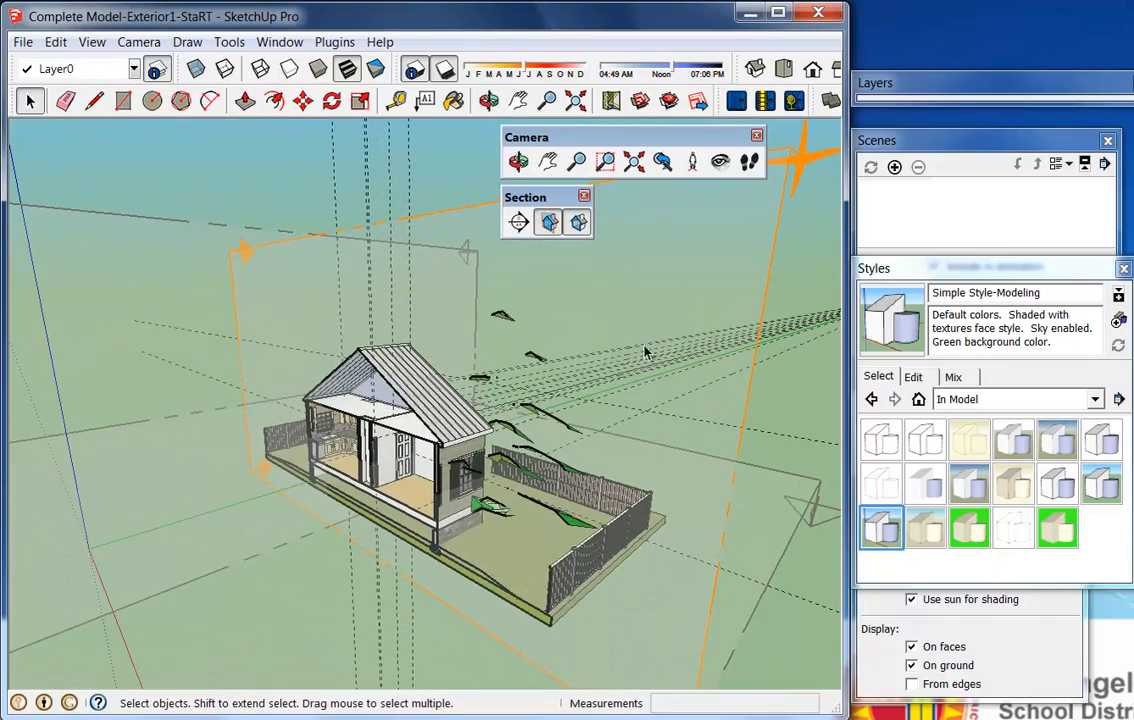
click(913, 377)
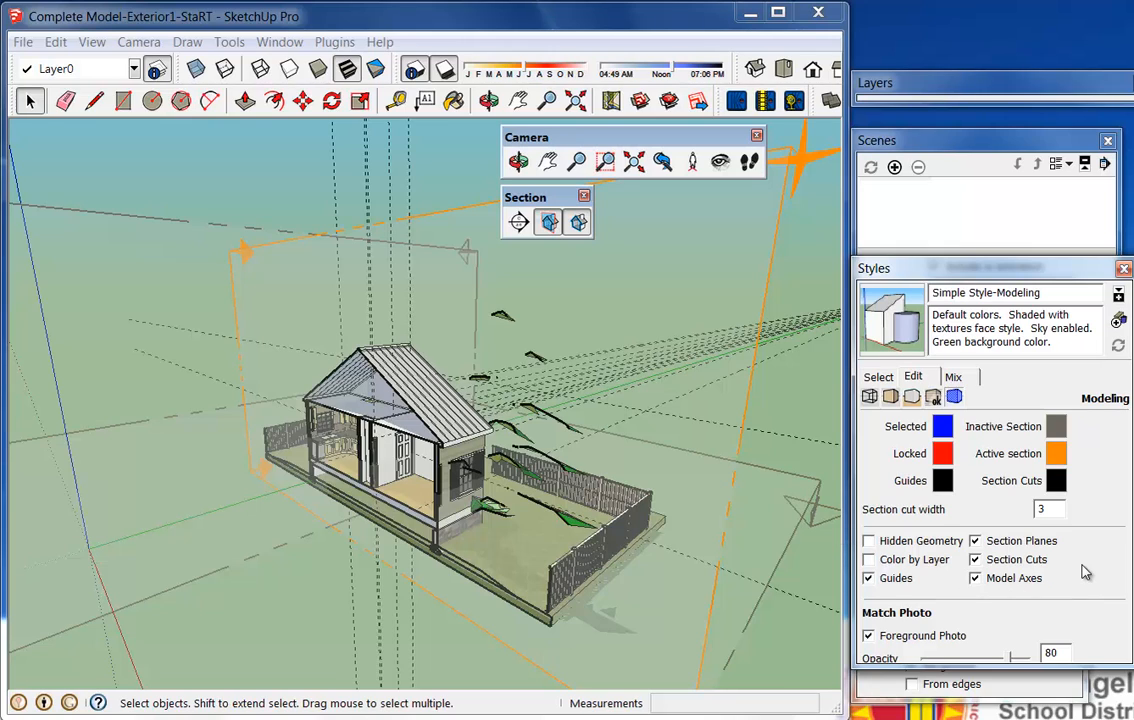
click(879, 376)
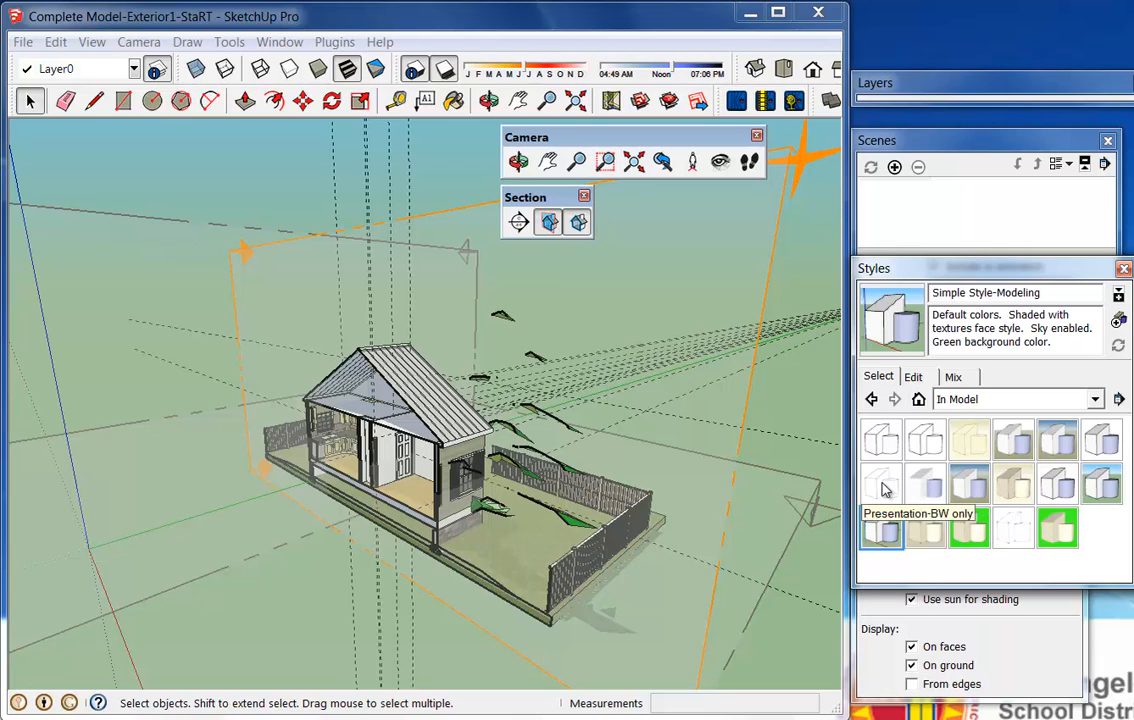
Apply the DWG-2D Elevations style to the model and frame the cutaway kitchen
click(921, 449)
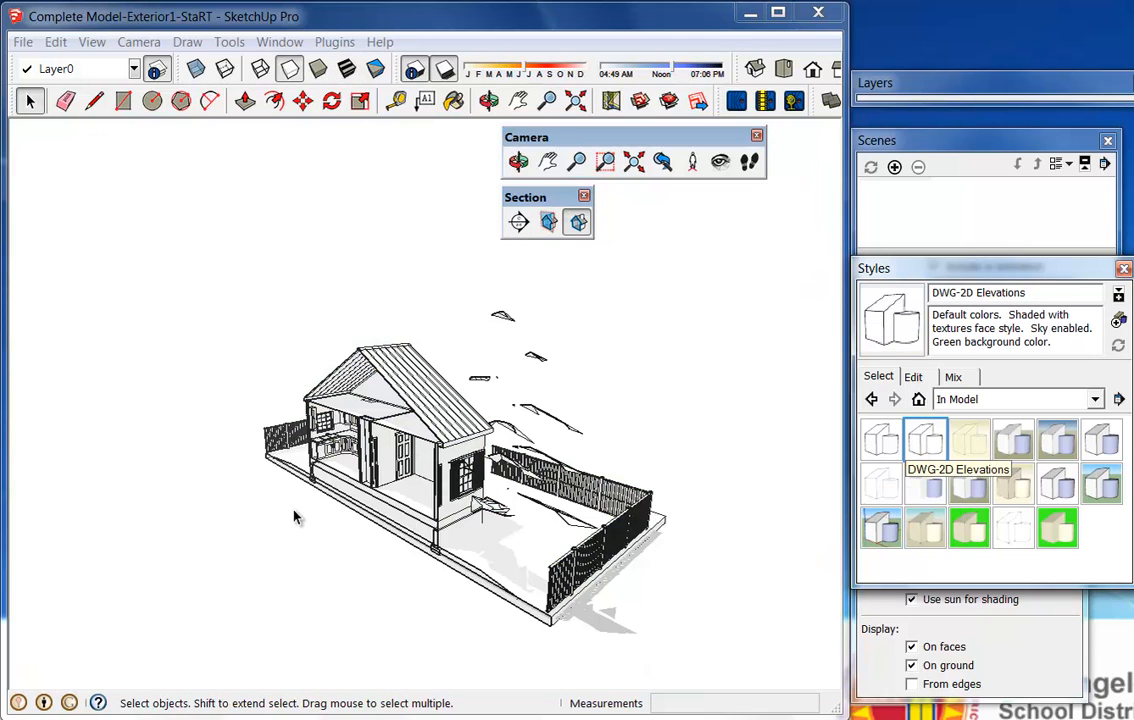
middle_drag(277, 409, 291, 388)
scroll(345, 448, up, 10)
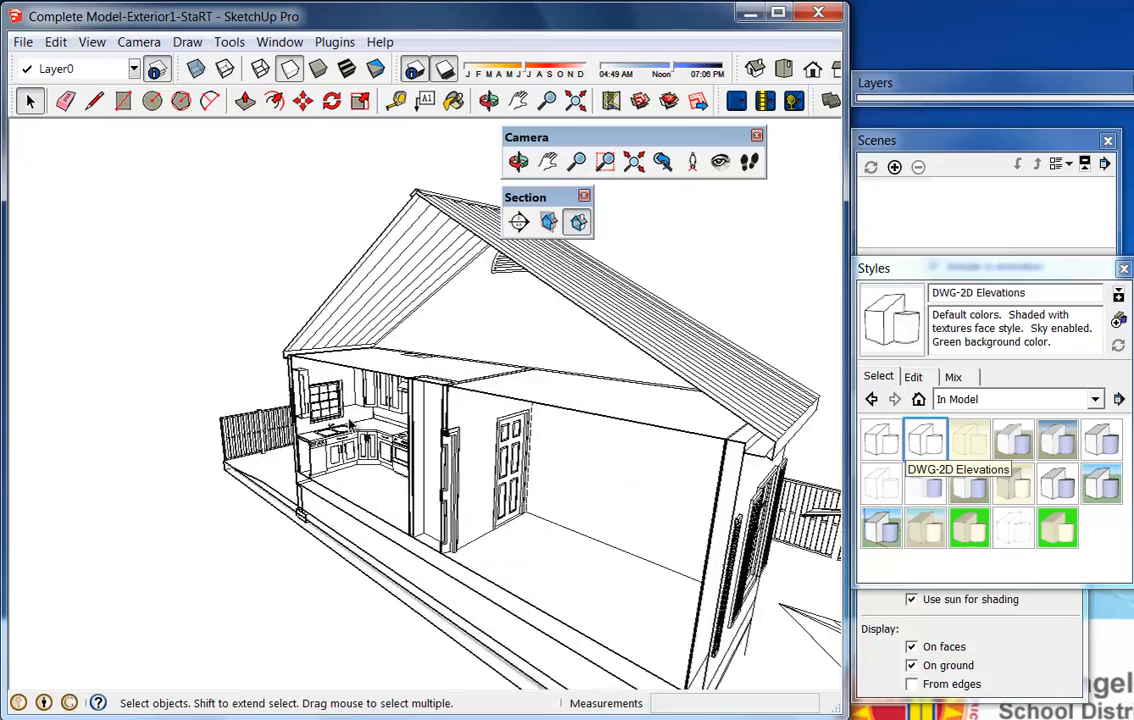
middle_drag(372, 502, 400, 495)
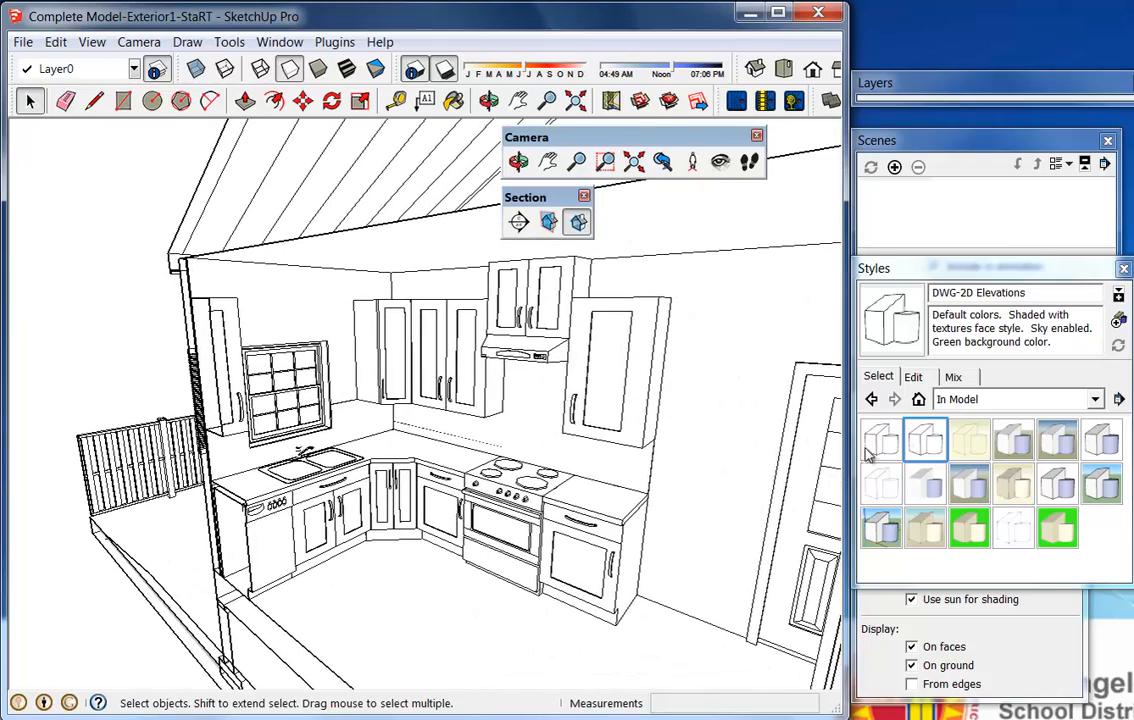
Examine the edge, face, background, watermark and modeling settings of the DWG-2D Elevations style
click(917, 379)
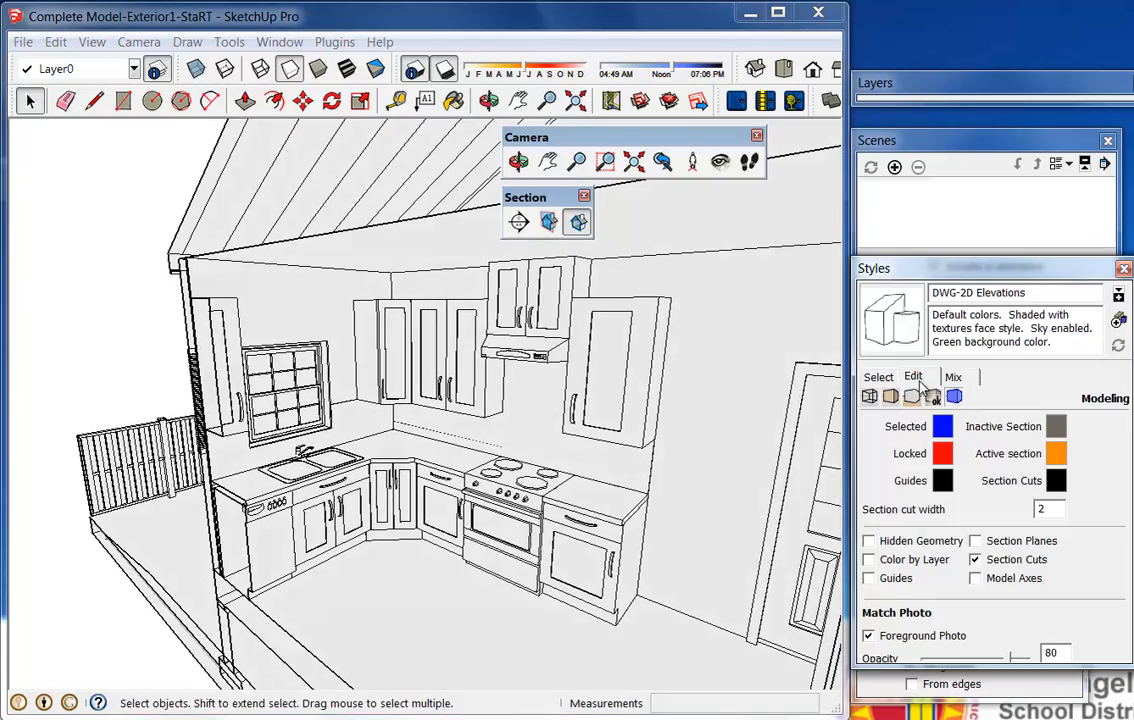
click(869, 396)
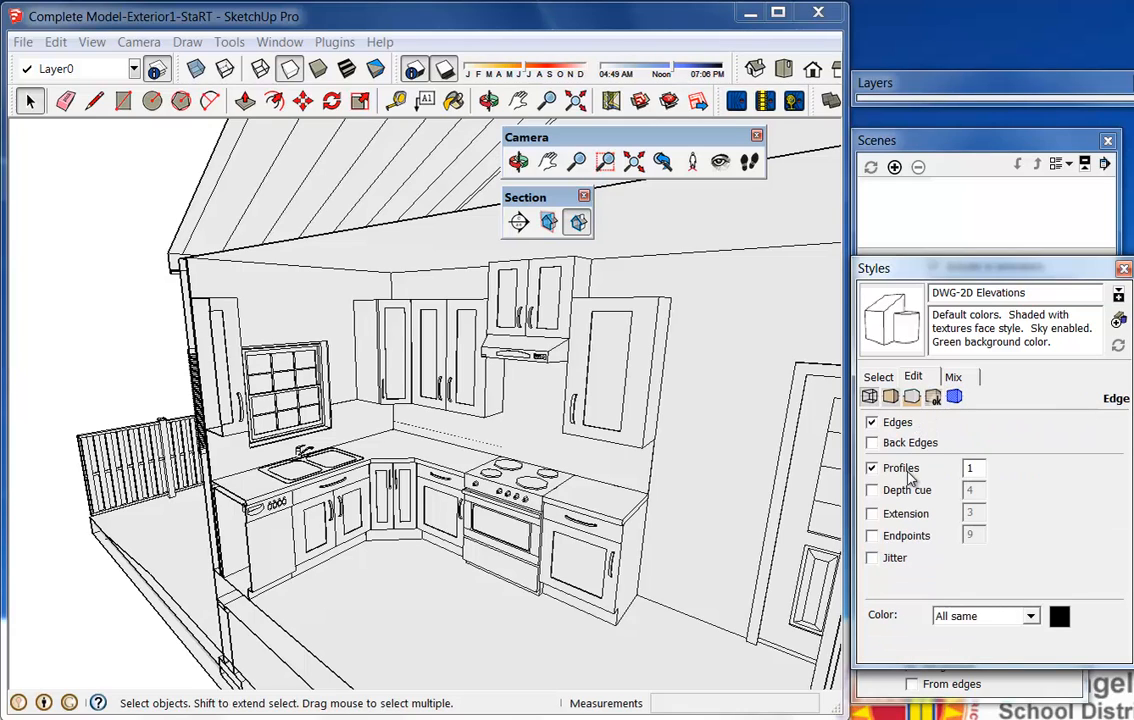
click(891, 397)
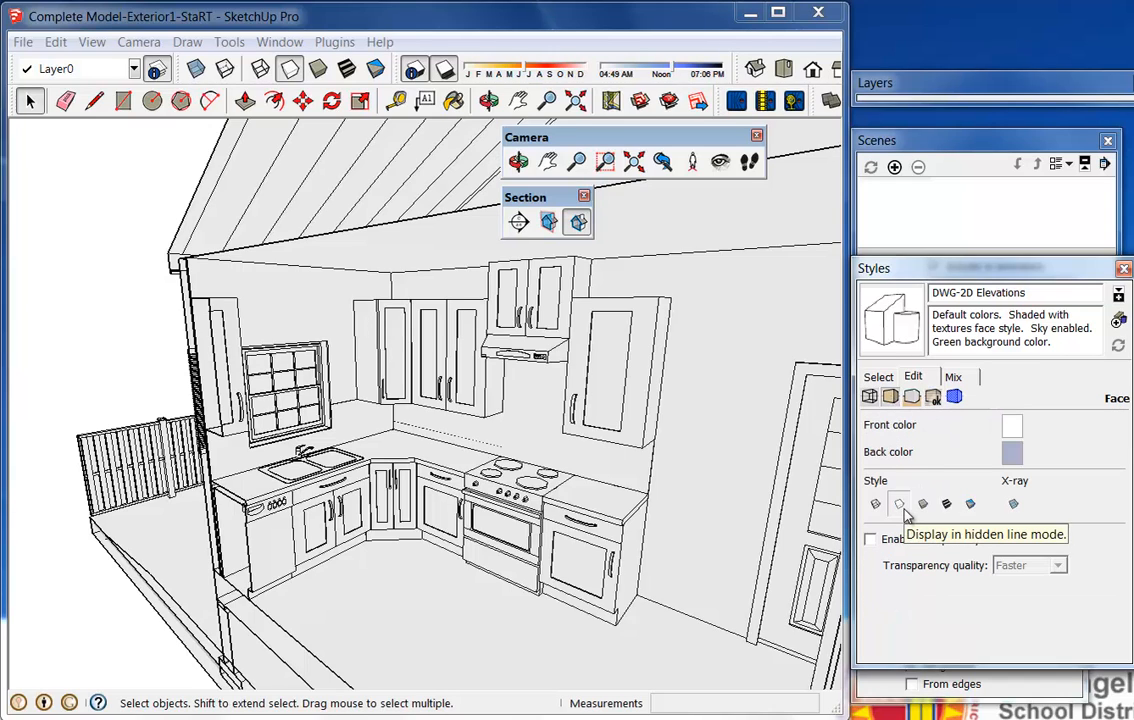
click(912, 398)
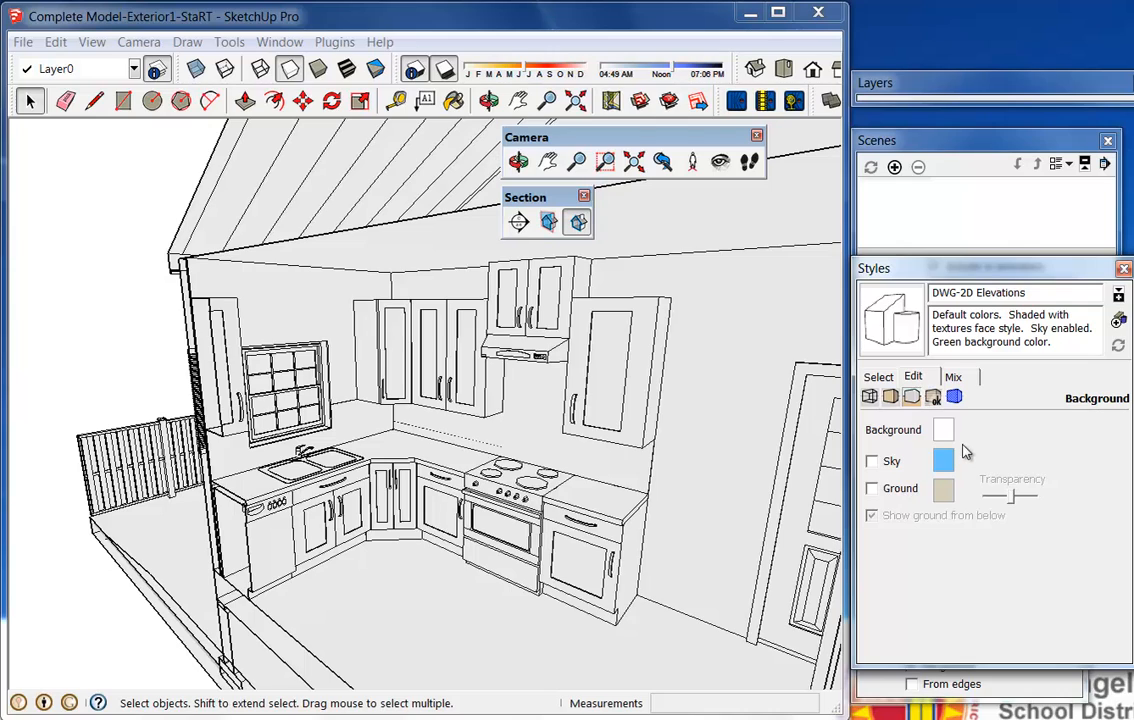
click(935, 398)
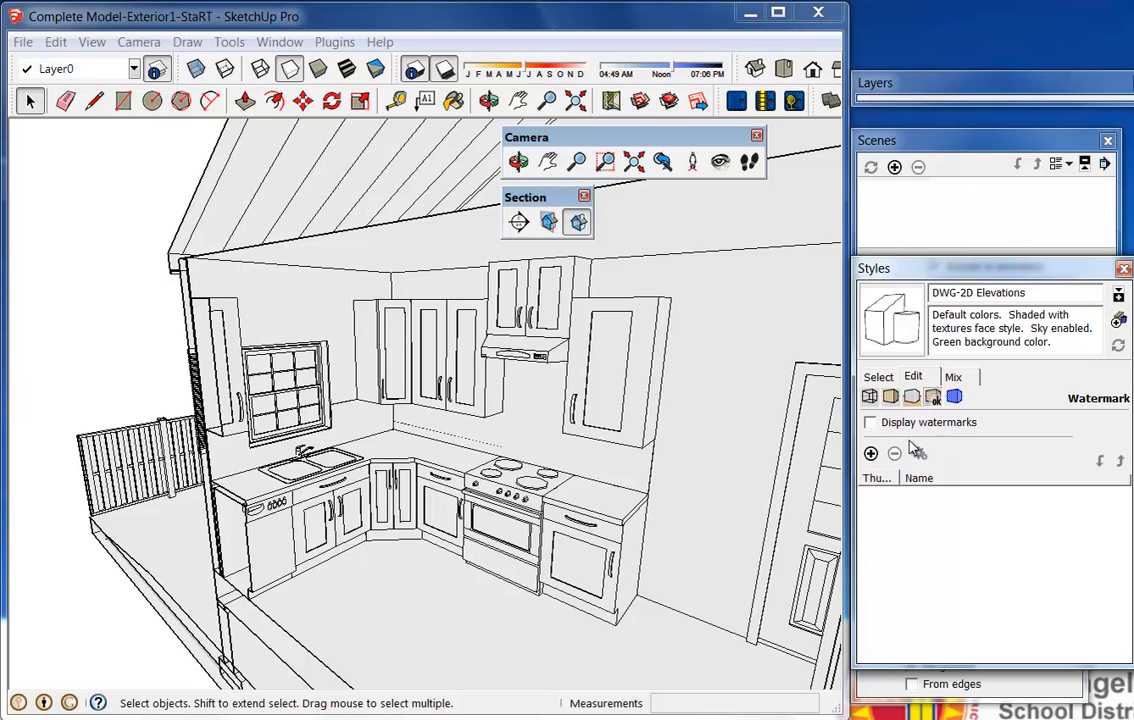
click(955, 397)
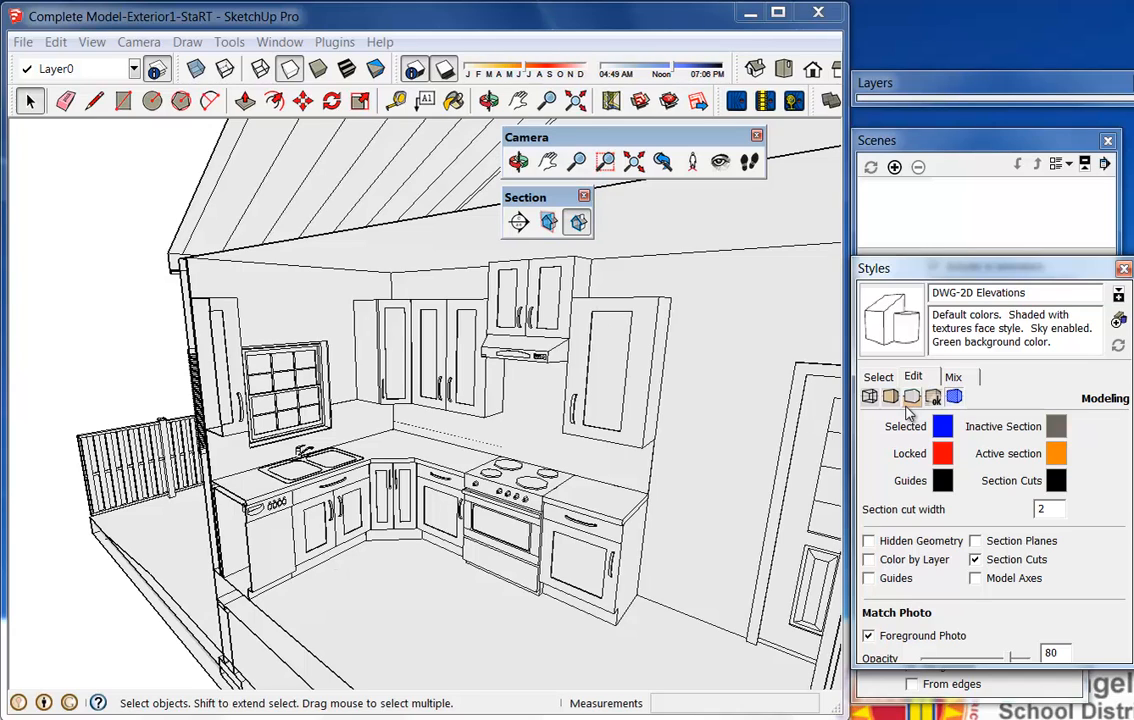
click(886, 380)
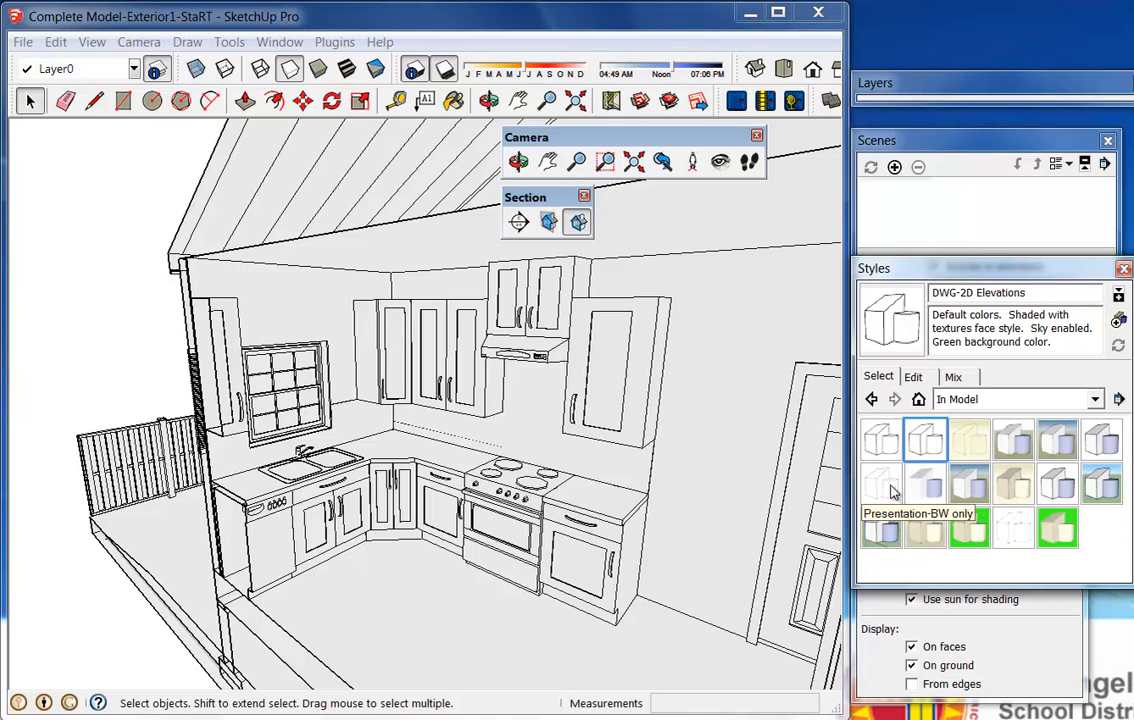
Compare the Perspective pres exterior and Perspective pres 1 styles on the kitchen interior and the front exterior of the house
click(1062, 439)
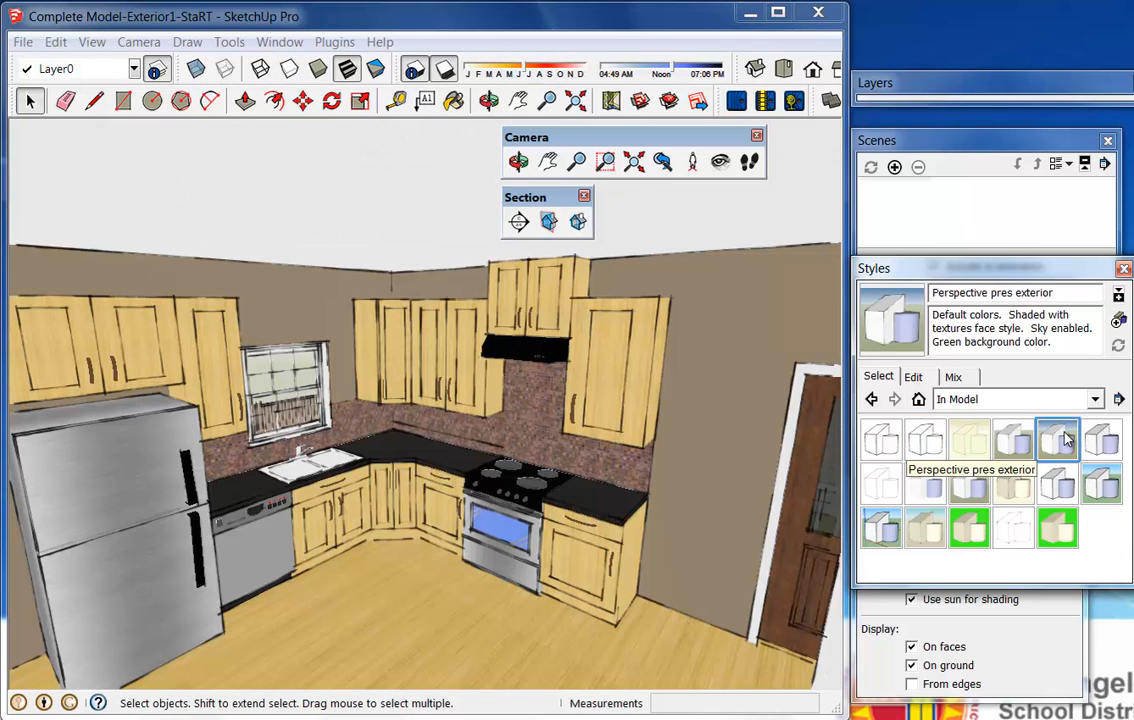
click(1014, 440)
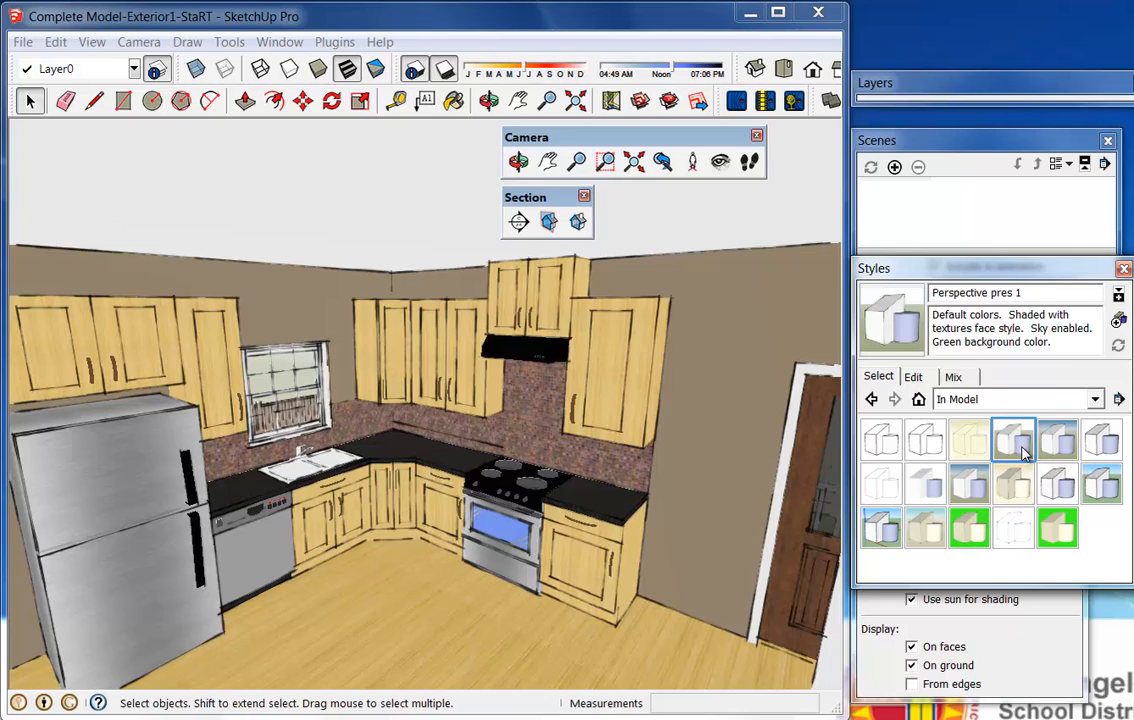
click(1062, 445)
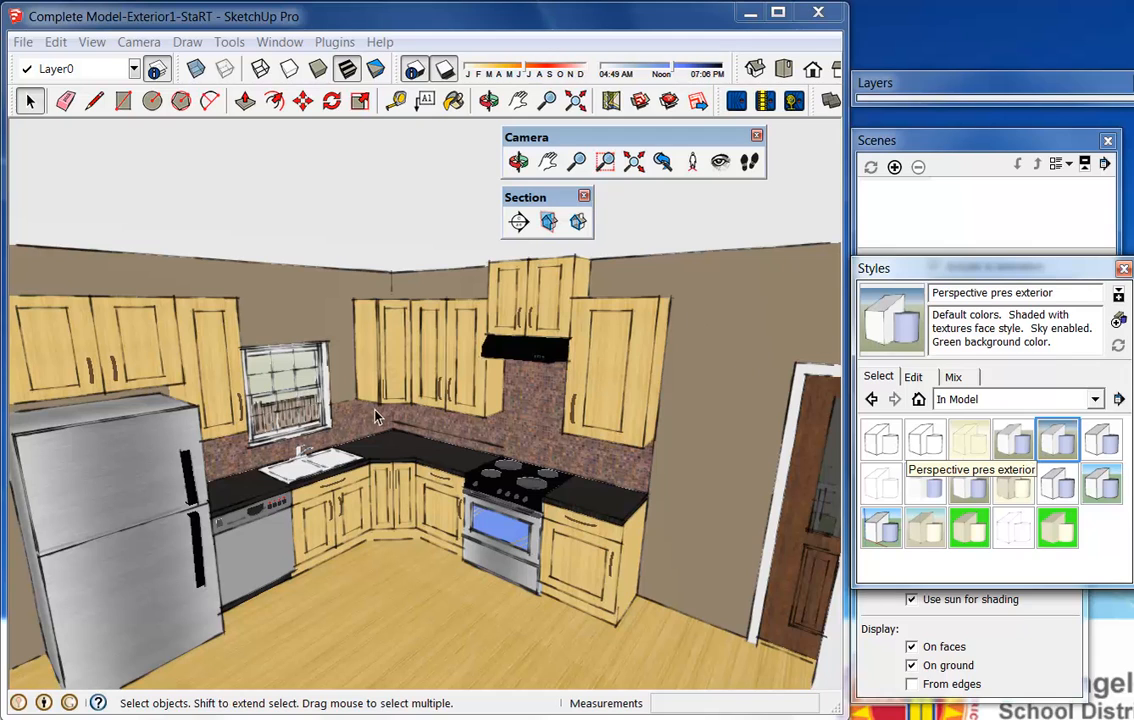
middle_drag(377, 418, 458, 476)
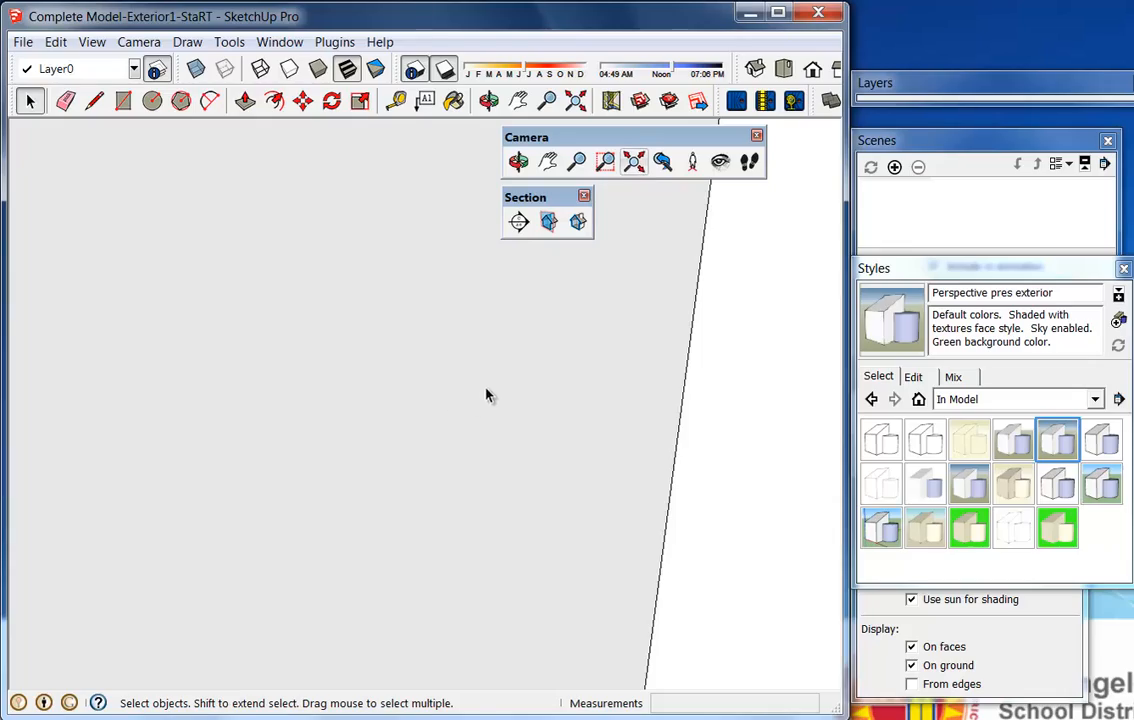
scroll(404, 246, up, 5)
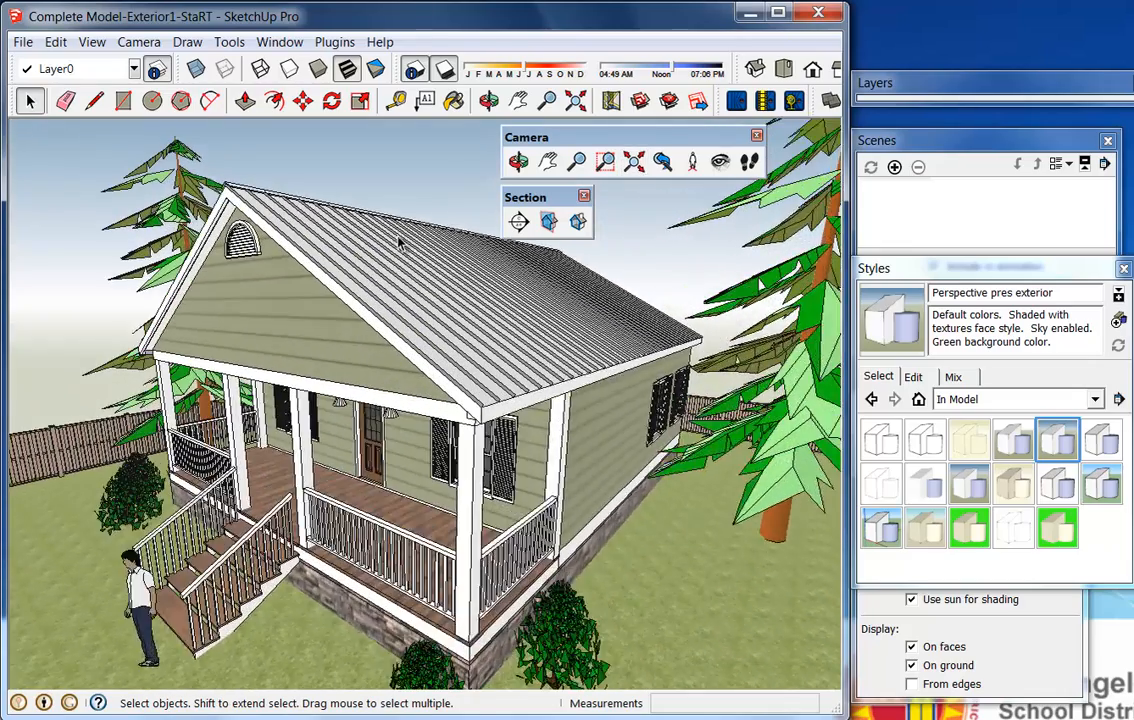
scroll(399, 243, up, 3)
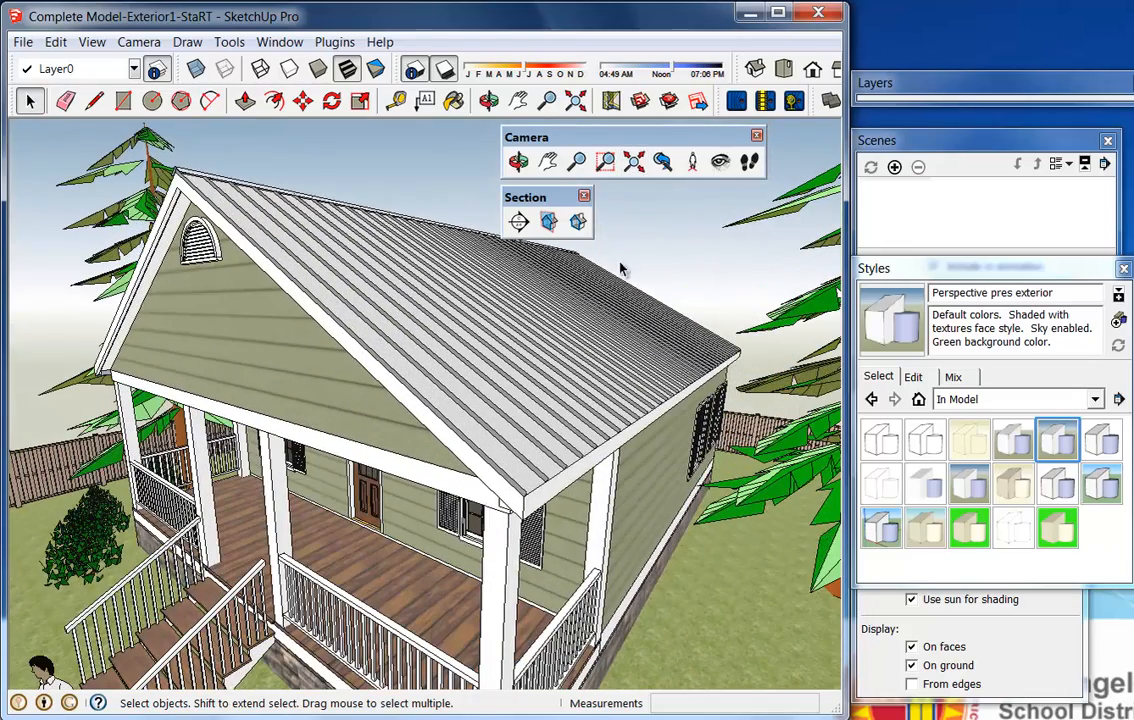
click(1021, 452)
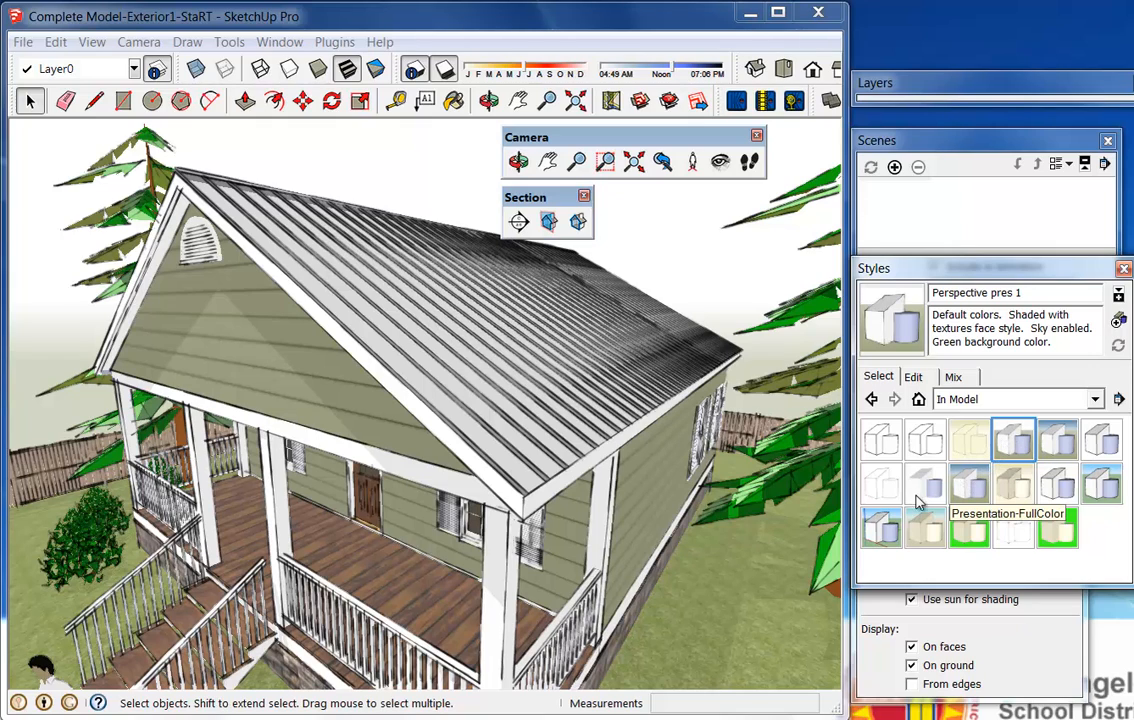
Preview the cutaway house and its kitchen in the Presentation-FullColor style
click(970, 487)
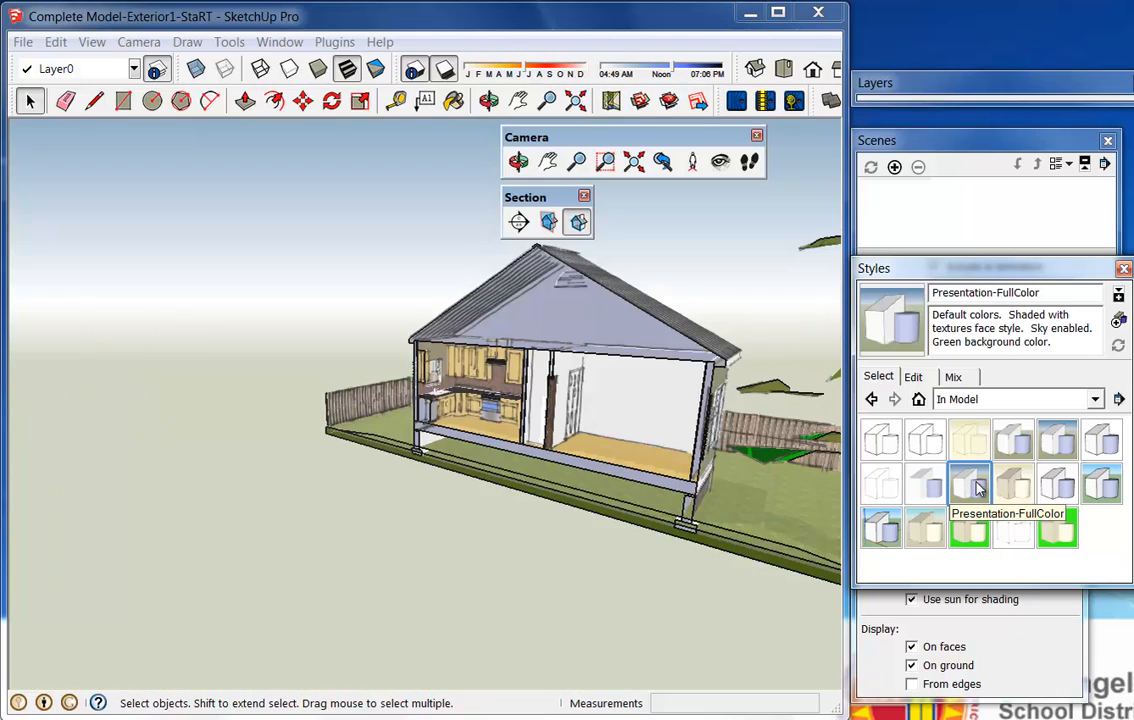
mouse_move(405, 577)
middle_down()
mouse_move(418, 598)
mouse_move(539, 601)
mouse_move(773, 582)
middle_up()
scroll(415, 450, up, 5)
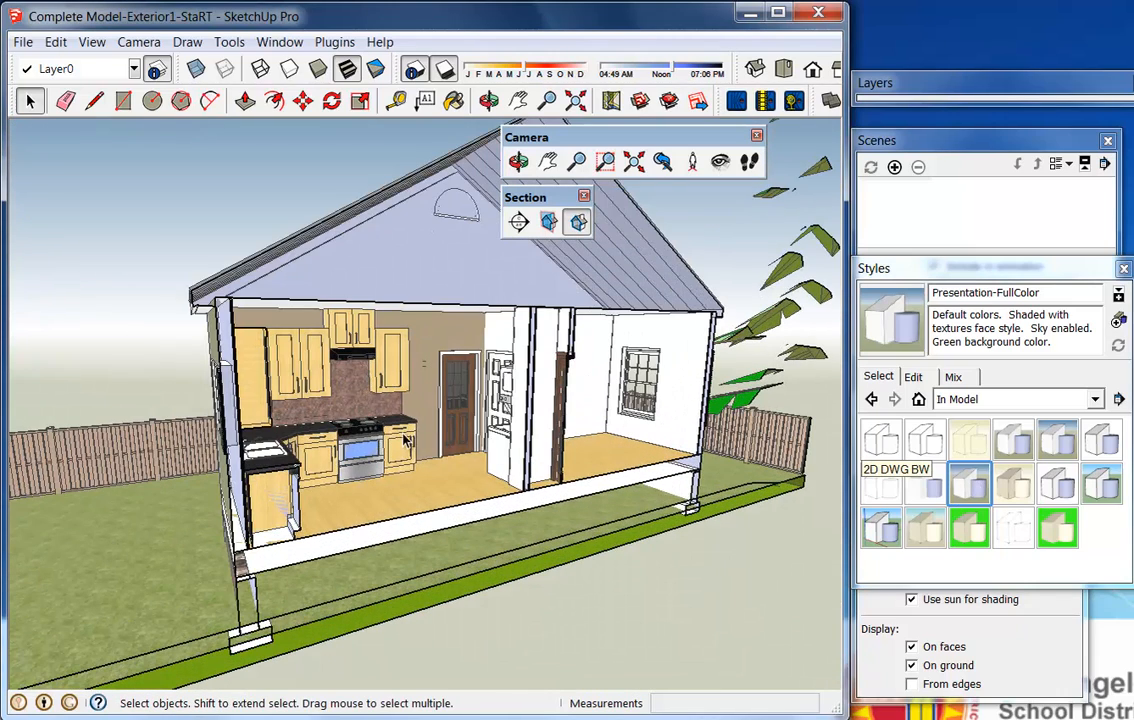
scroll(418, 445, down, 2)
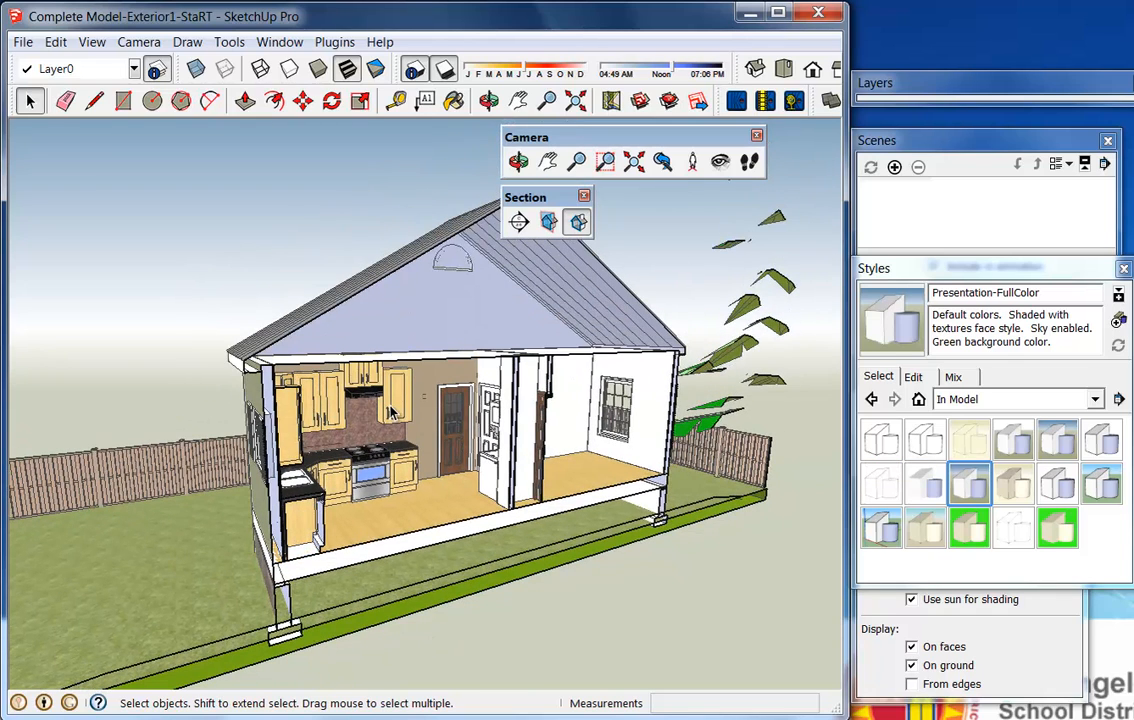
Preview the house in the Presentation-Color only and Presentation-BW only styles, viewing the whole model in the latter
click(929, 490)
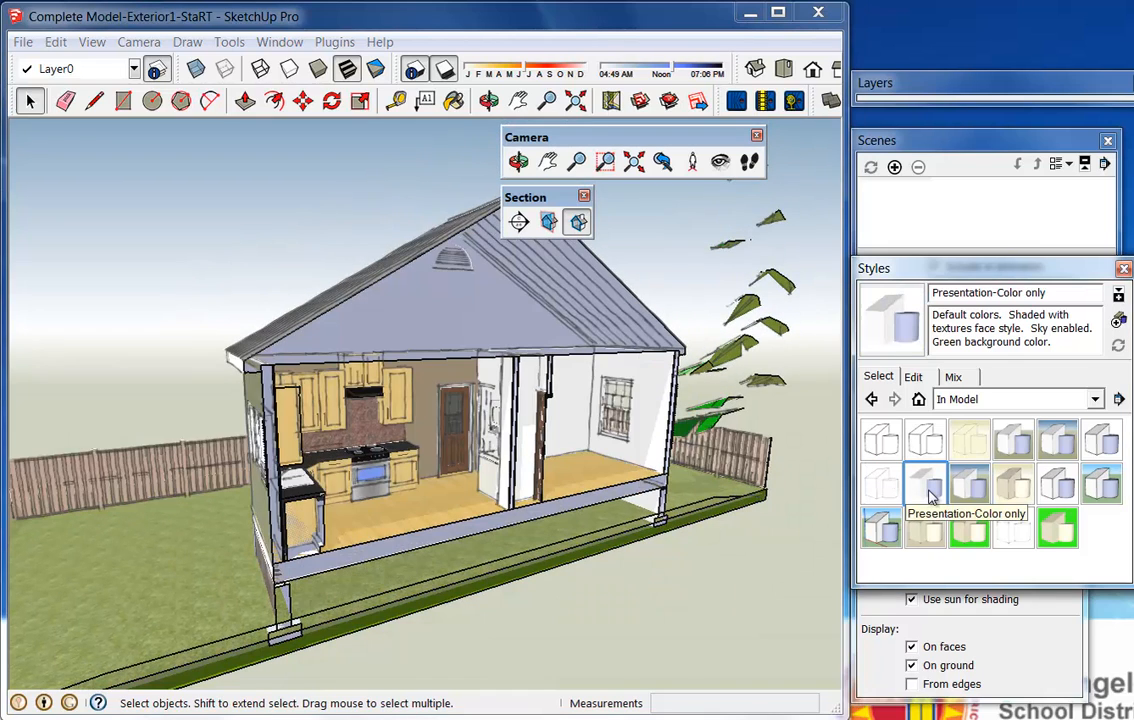
middle_drag(378, 450, 330, 402)
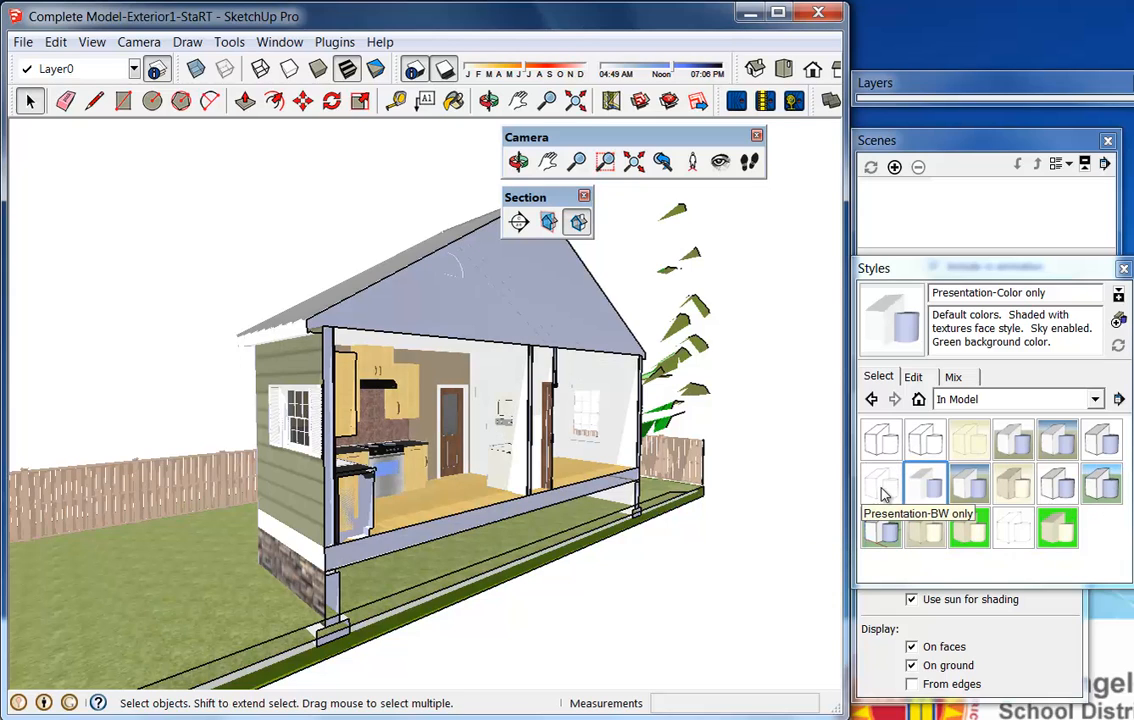
click(882, 489)
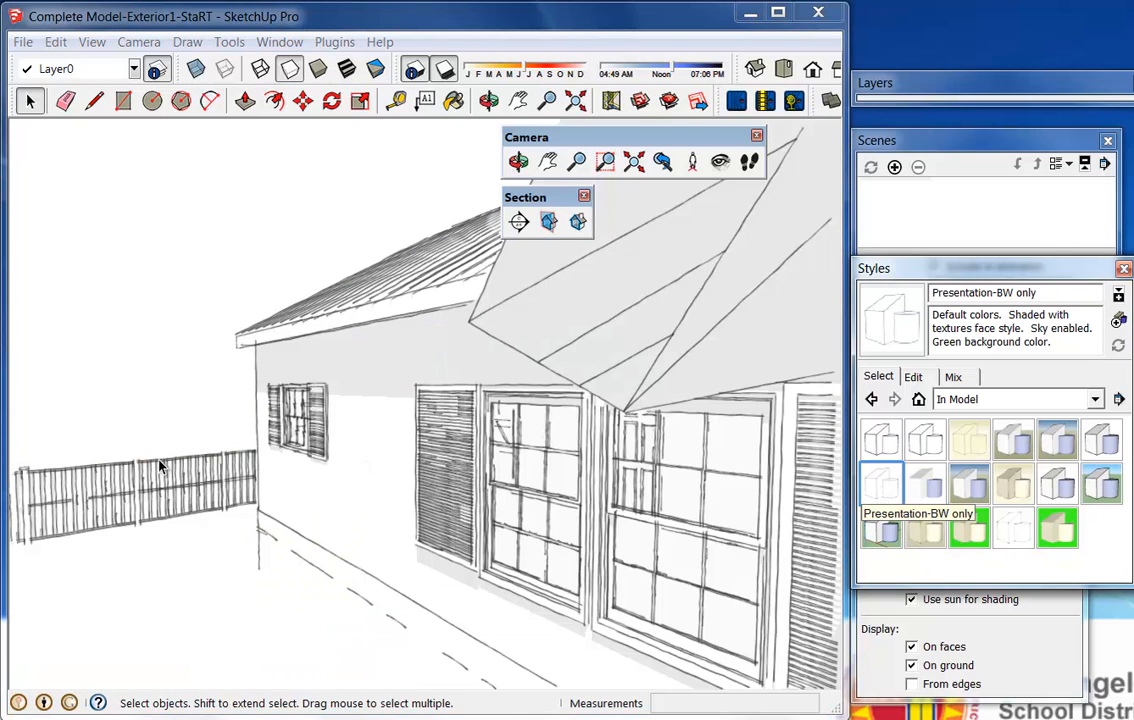
click(634, 163)
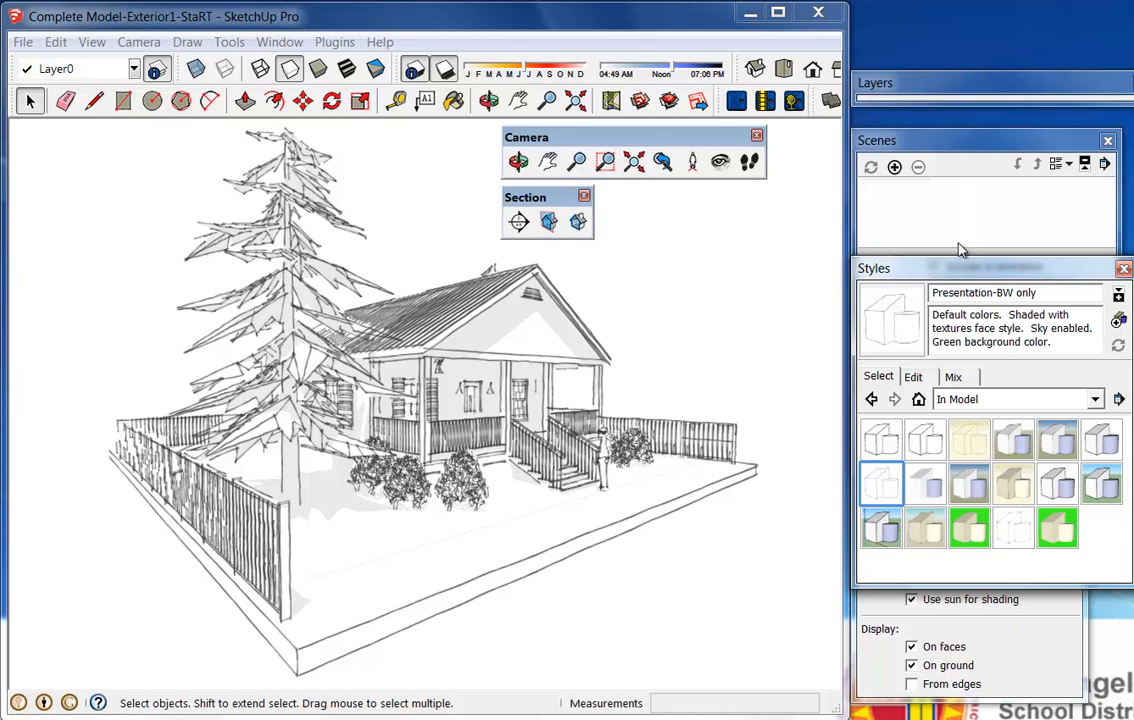
Apply the DWG-2D Elevations style, frame the cutaway kitchen and check the style's modeling settings
click(927, 447)
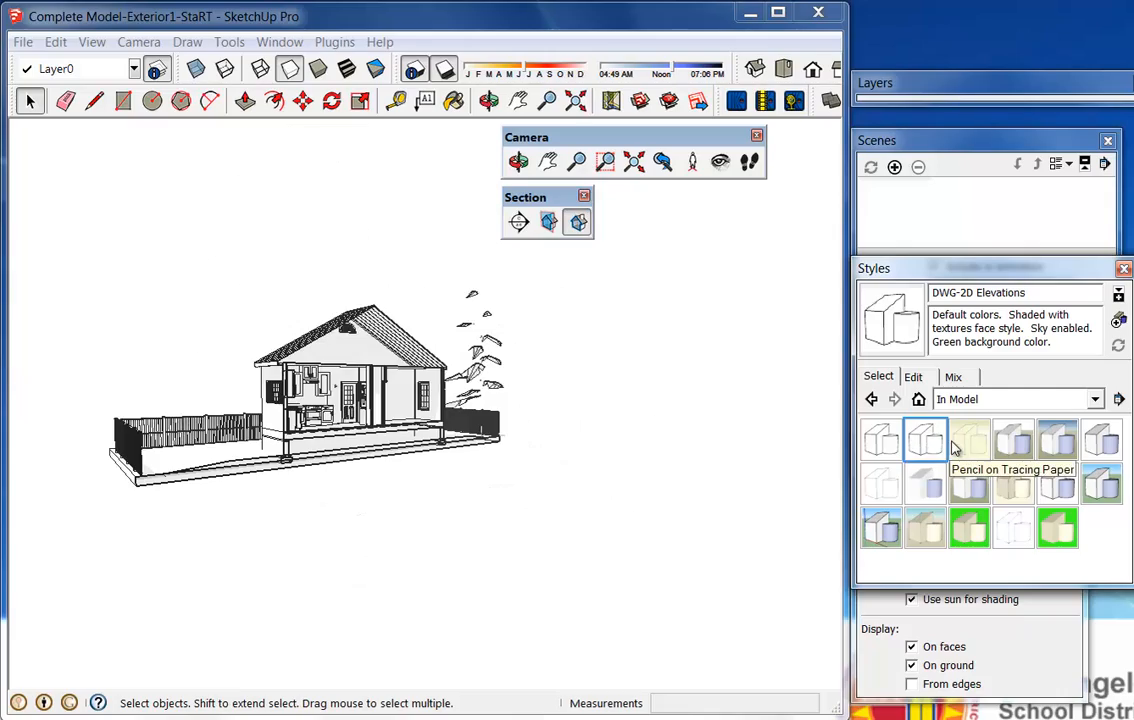
key(space)
scroll(300, 414, up, 10)
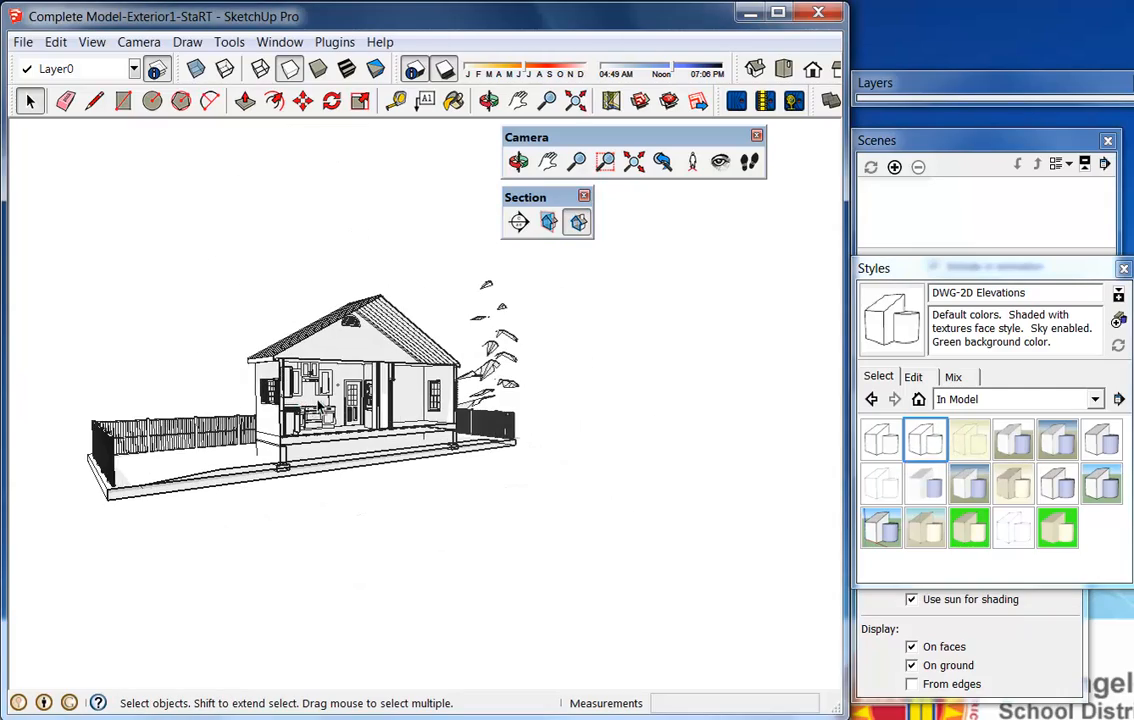
scroll(291, 419, up, 4)
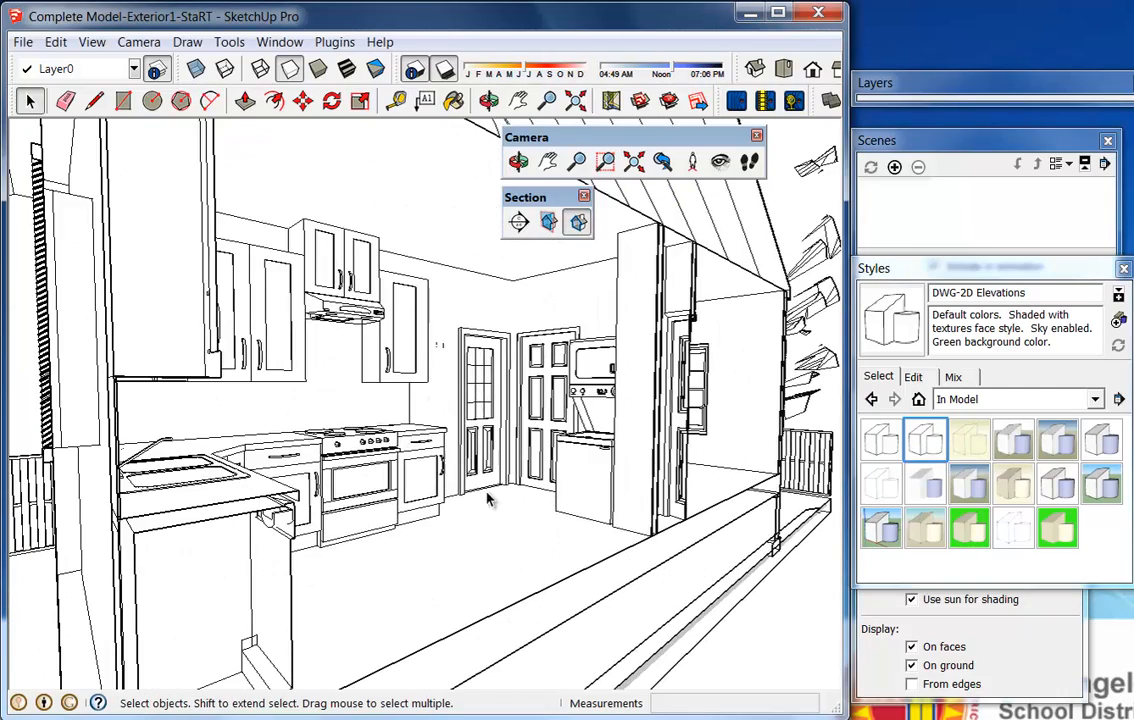
middle_drag(357, 512, 357, 510)
scroll(596, 451, down, 5)
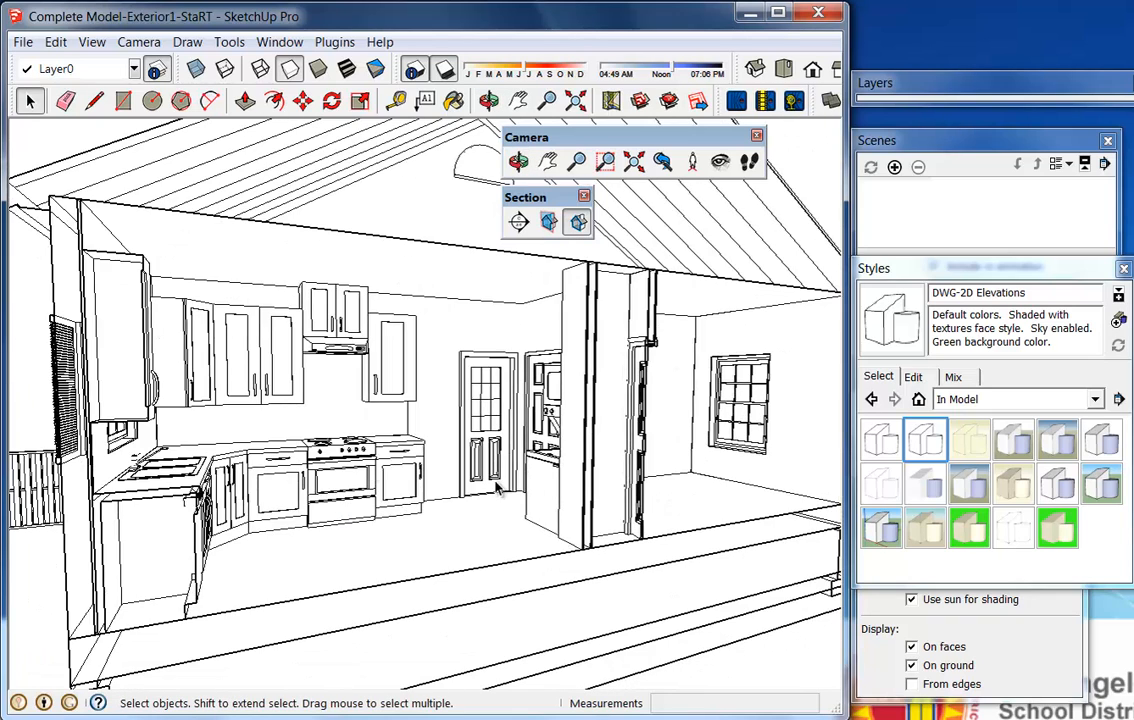
scroll(297, 408, up, 5)
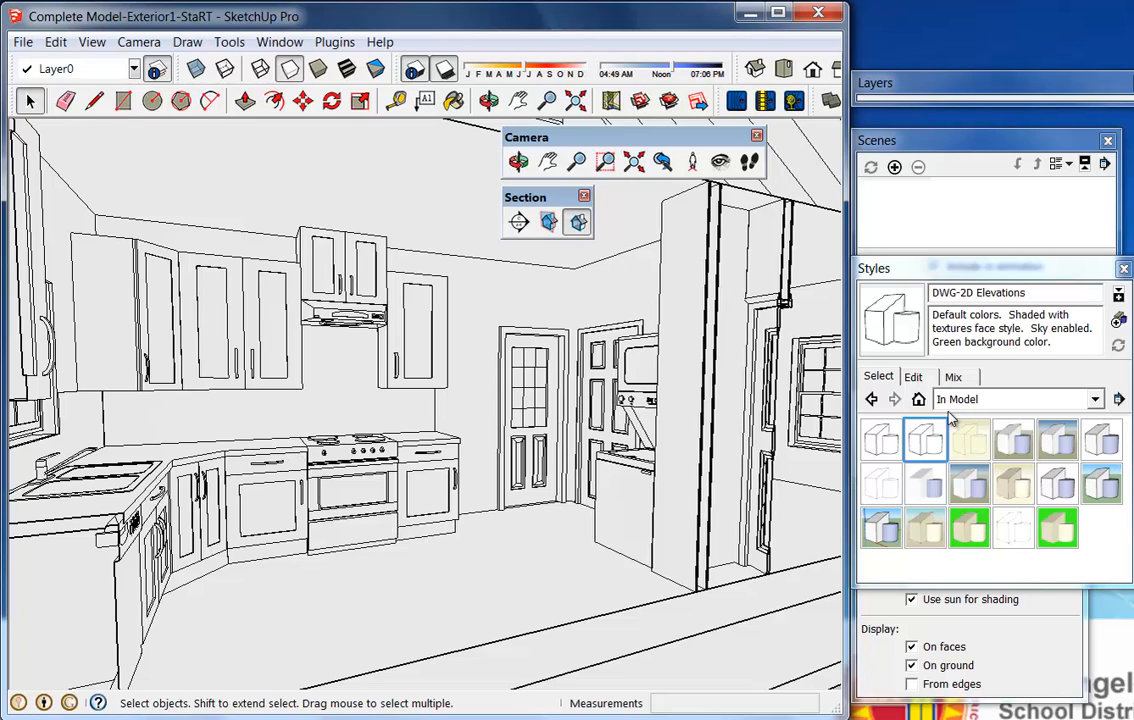
click(913, 376)
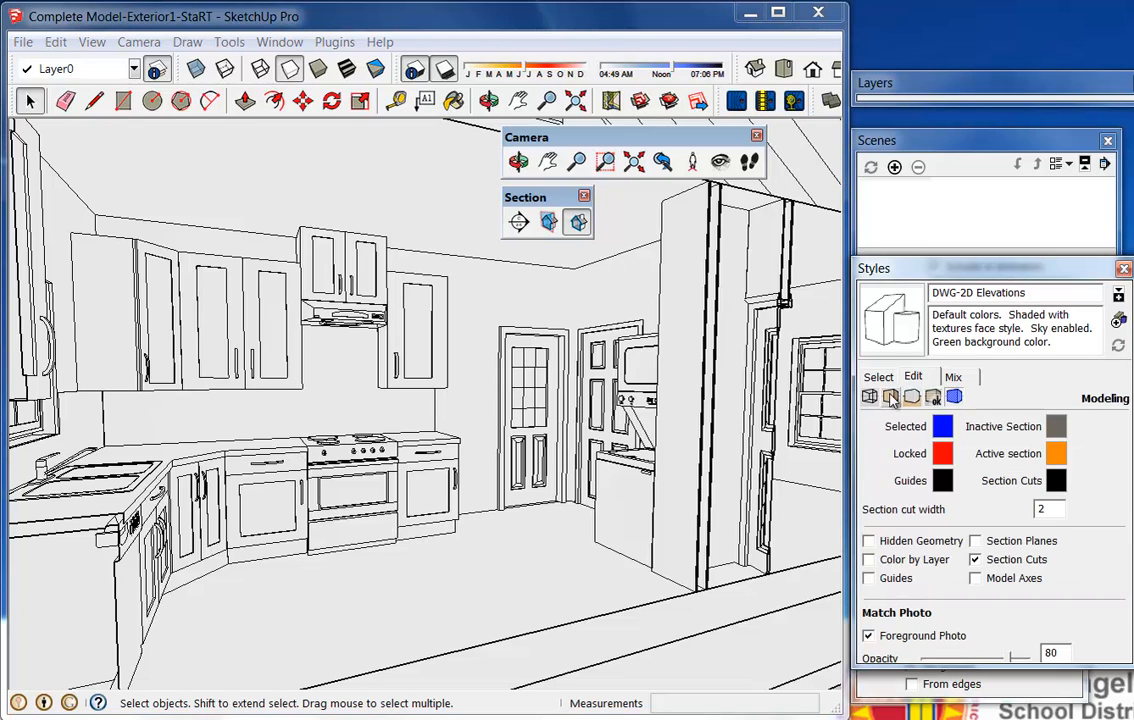
click(878, 376)
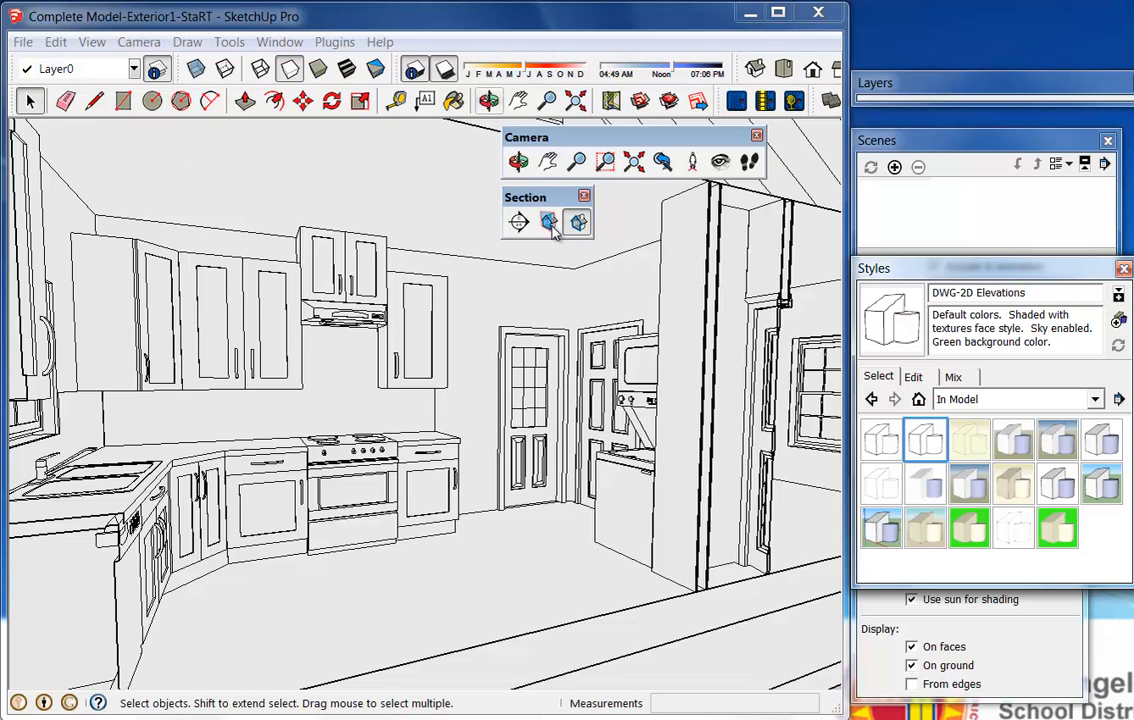
Turn off the section cut display for the whole house in the DWG-2D Elevations style
click(633, 161)
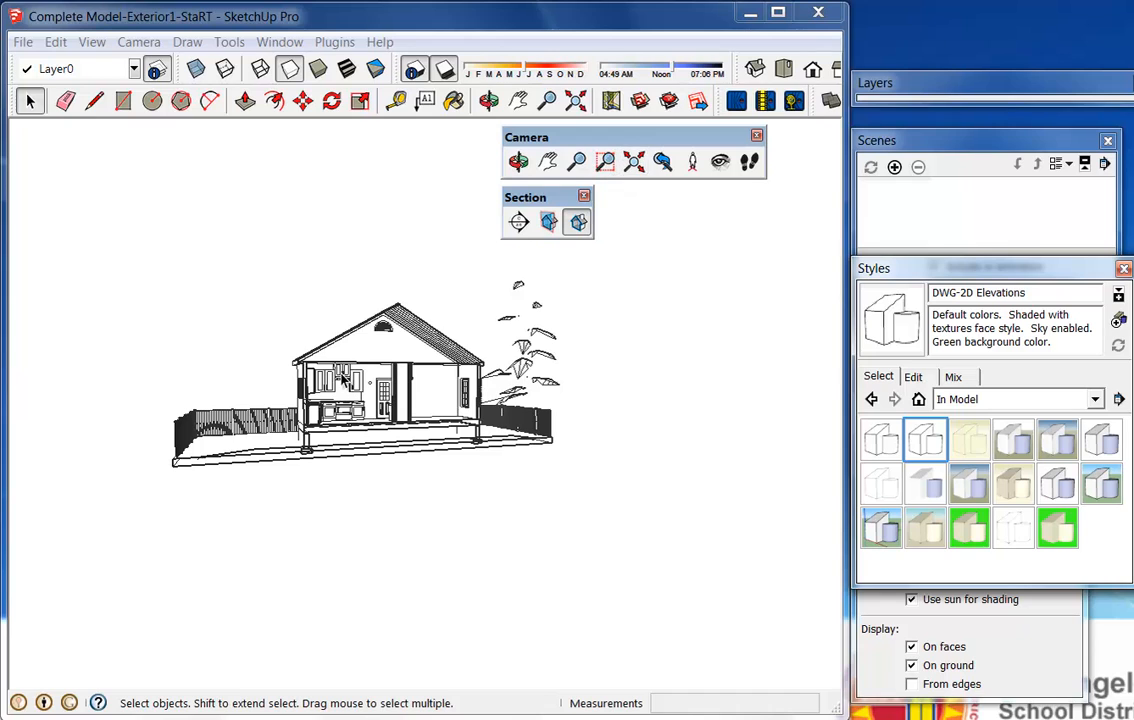
middle_drag(385, 392, 535, 349)
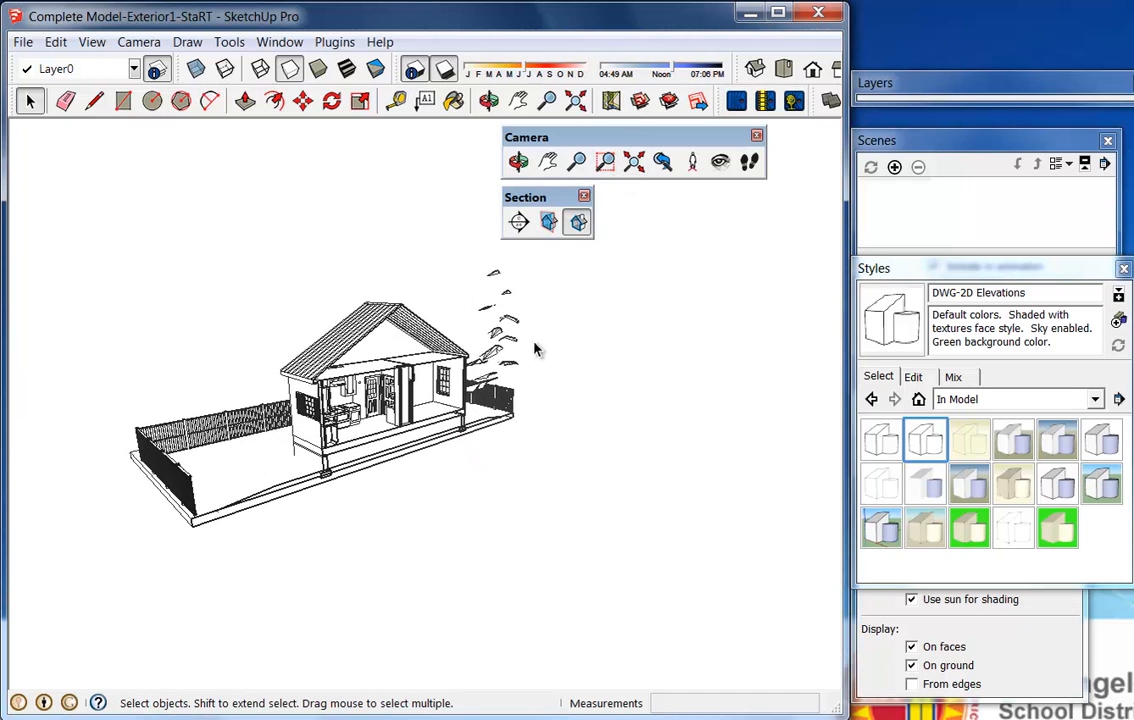
click(578, 222)
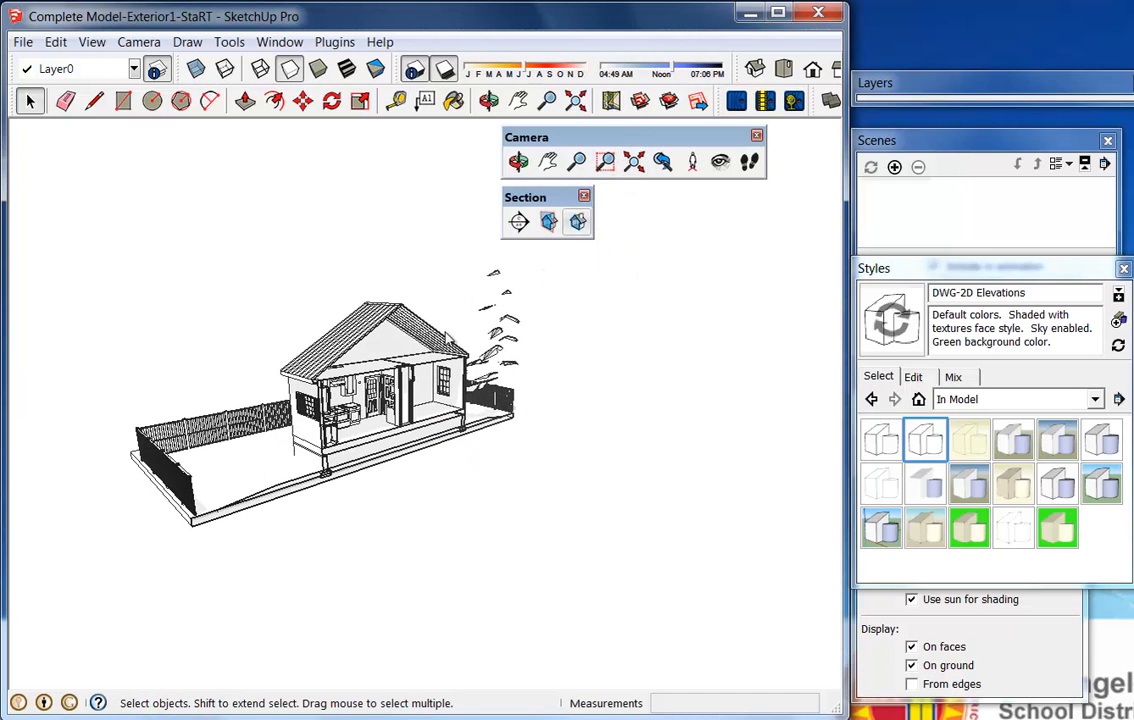
Examine the front porch, railings, stairs and shrubs up close in the DWG-2D Elevations line style
scroll(532, 498, up, 2)
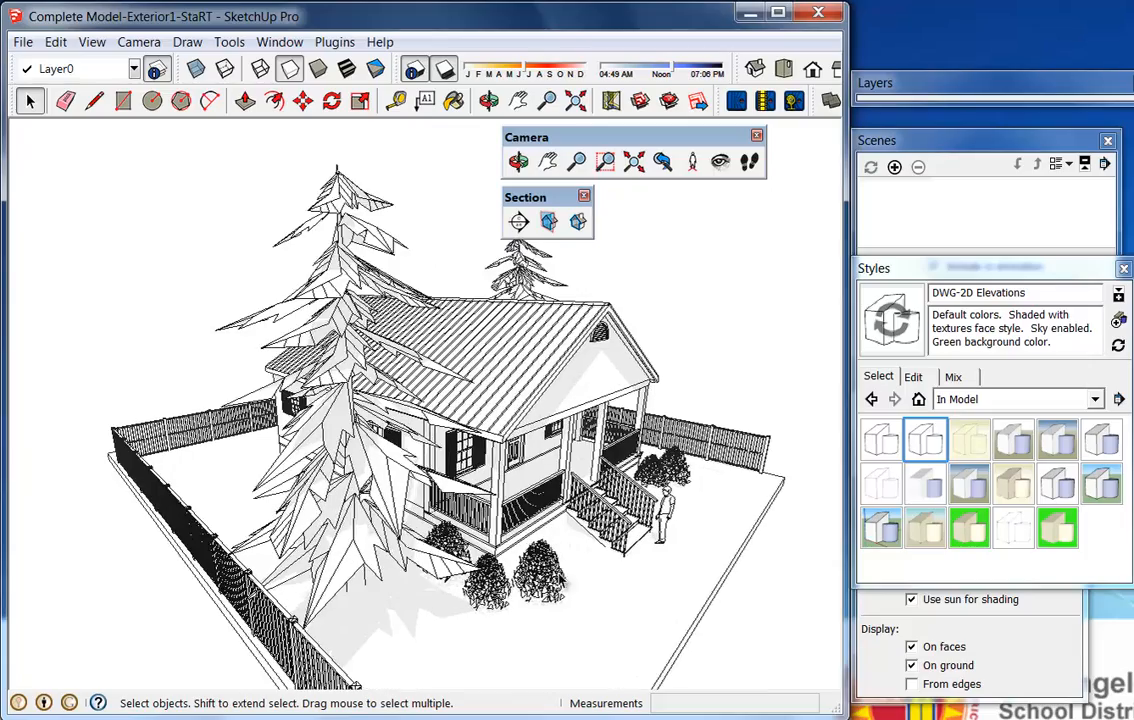
scroll(500, 514, up, 2)
scroll(519, 500, up, 5)
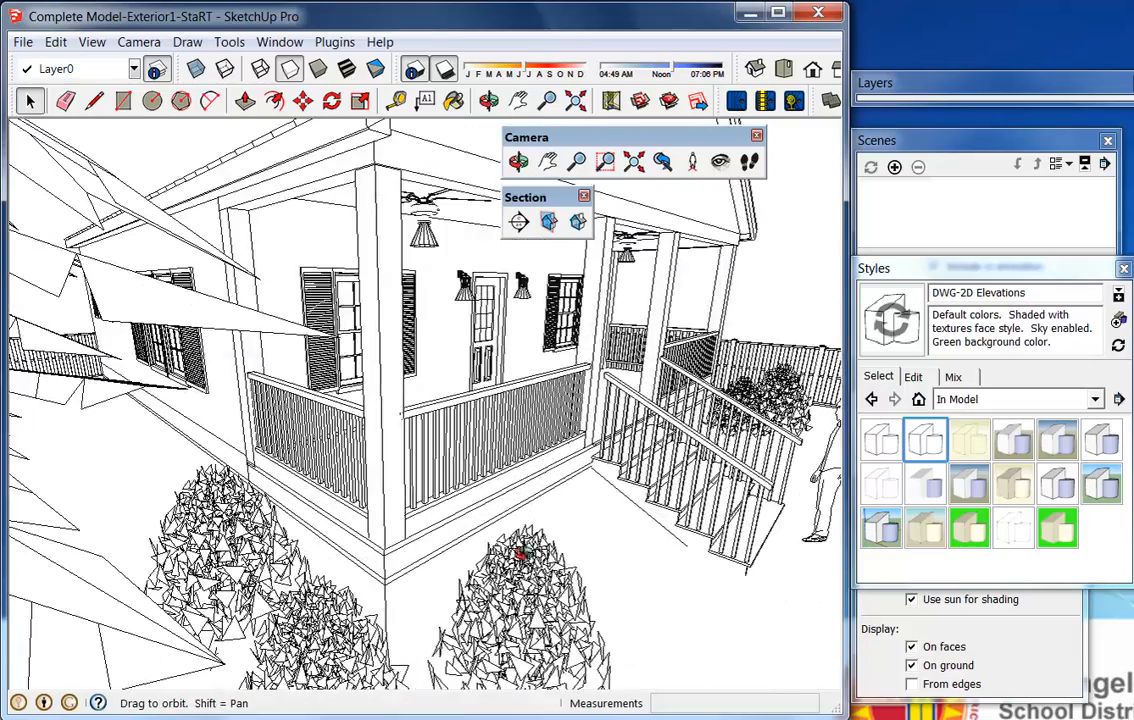
middle_drag(516, 550, 479, 459)
middle_drag(383, 493, 376, 424)
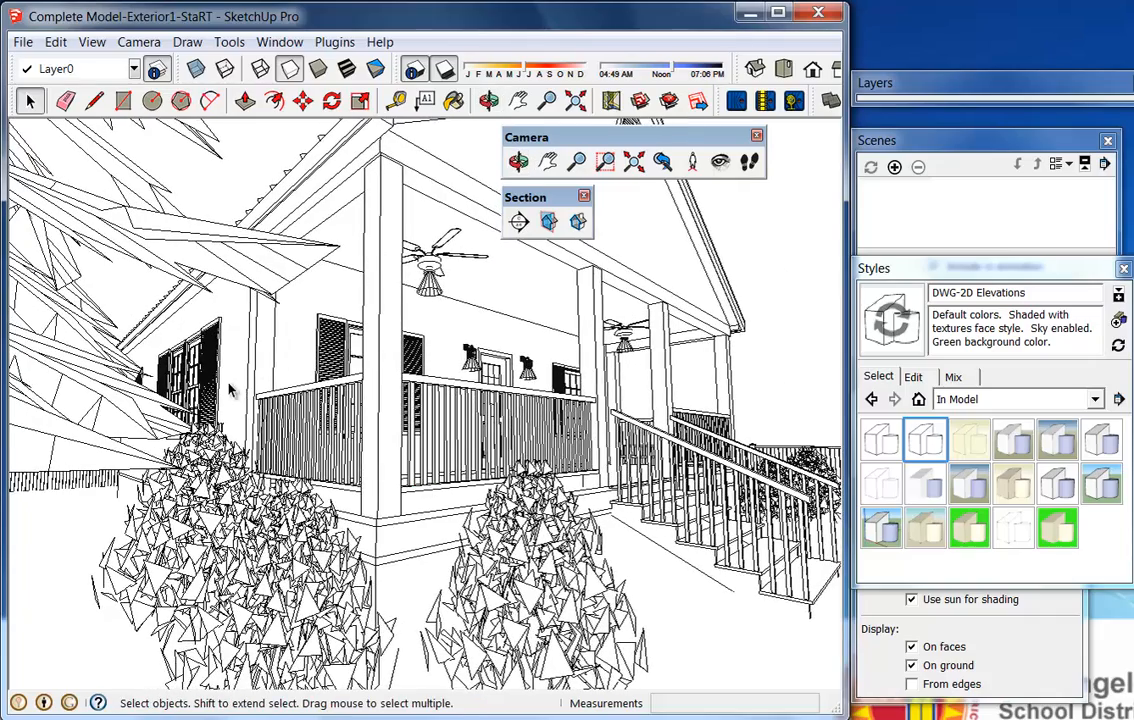
scroll(228, 340, up, 3)
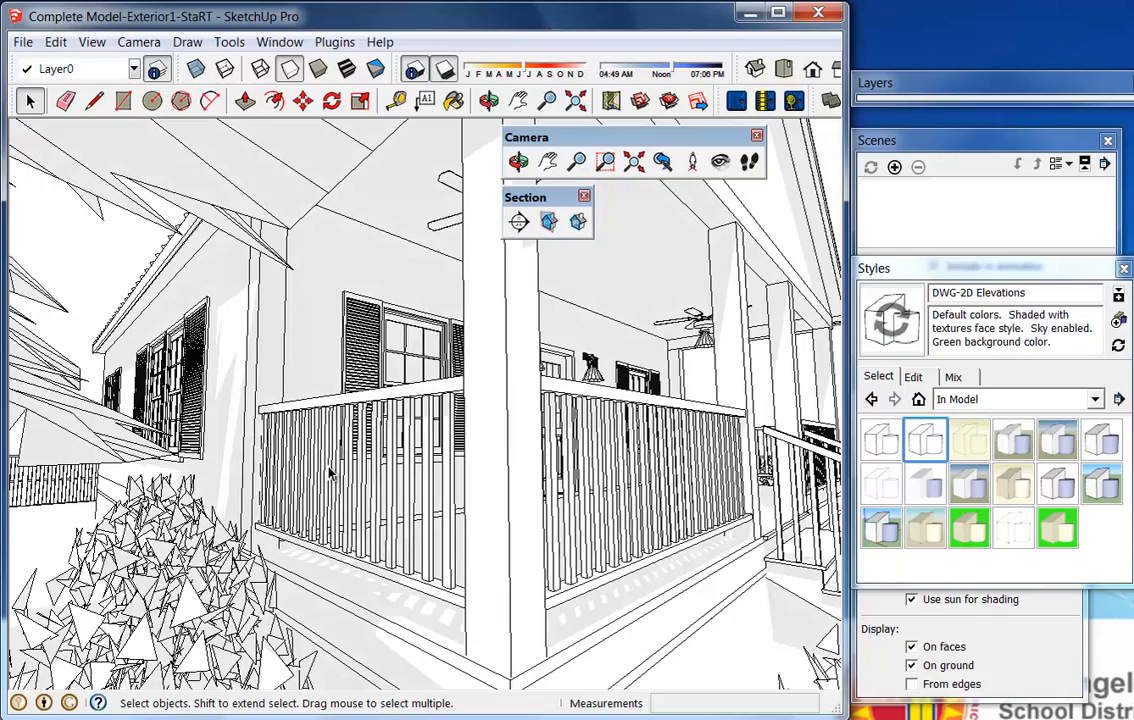
middle_drag(406, 440, 536, 516)
scroll(267, 458, down, 4)
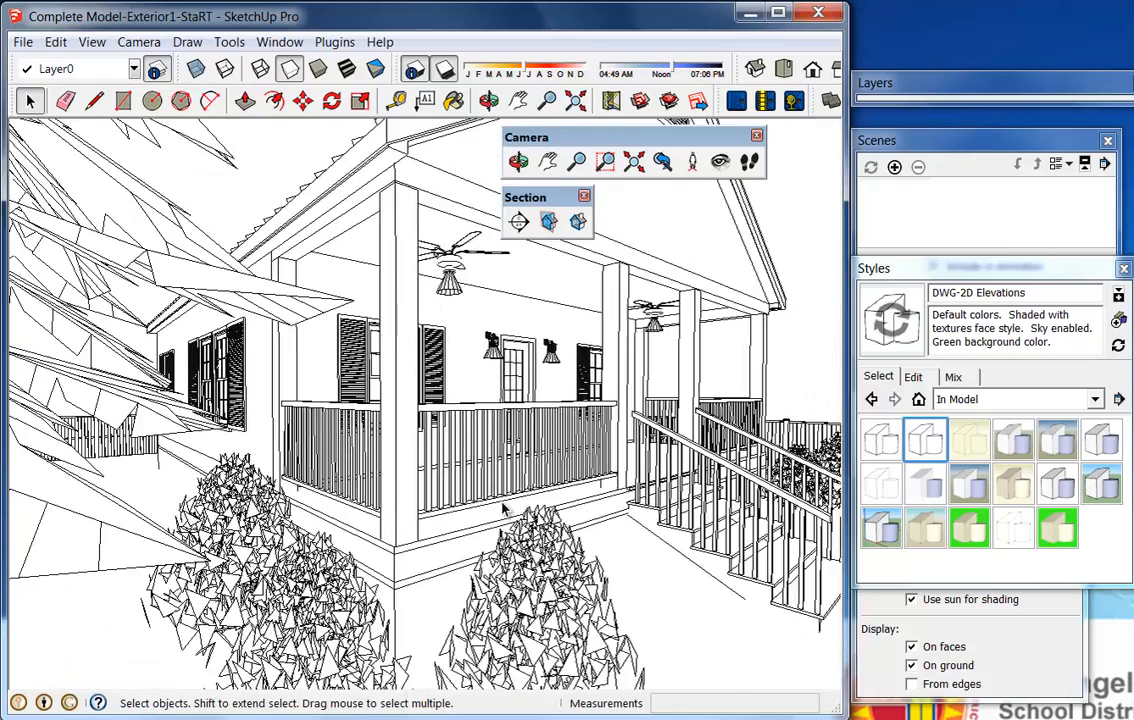
scroll(606, 492, down, 1)
middle_drag(606, 492, 398, 438)
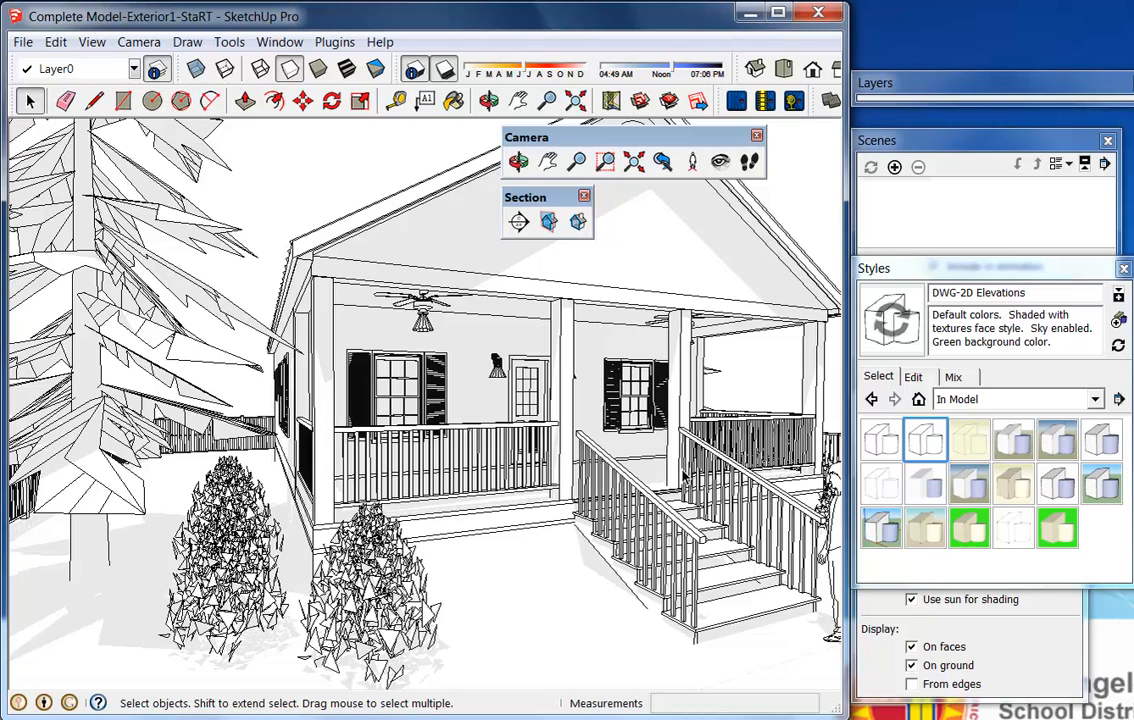
Show the style mixing options and enlarge their pane to review all categories from Edge Settings to Modeling Settings
click(957, 379)
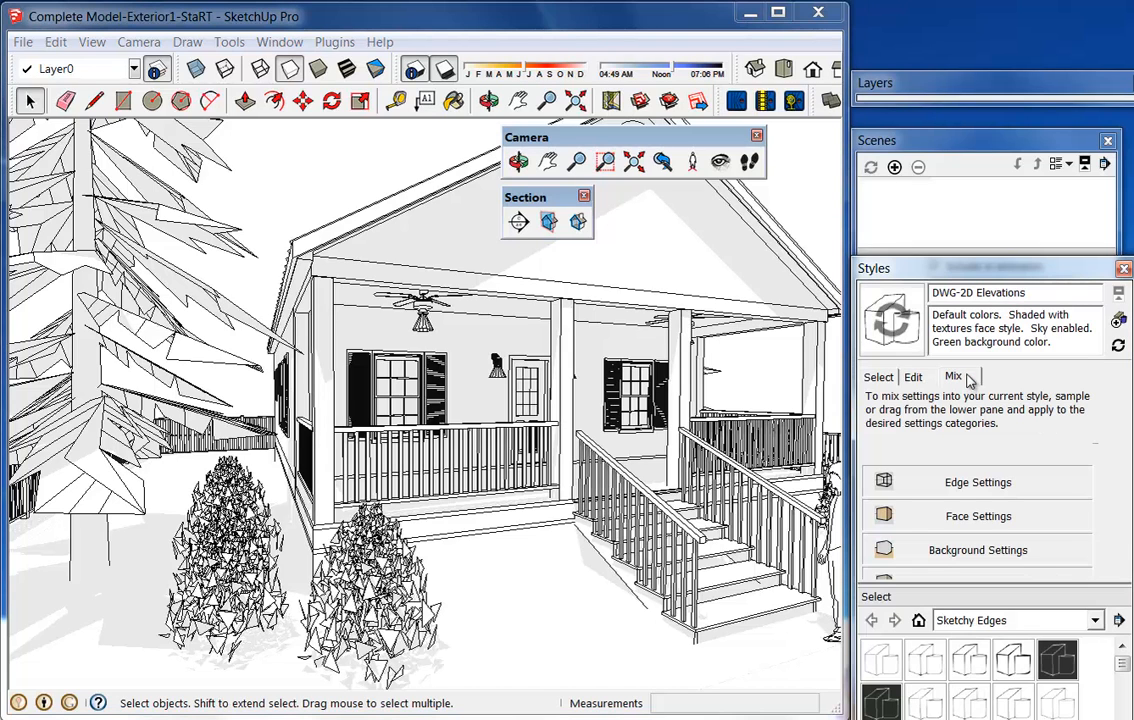
drag(936, 266, 935, 163)
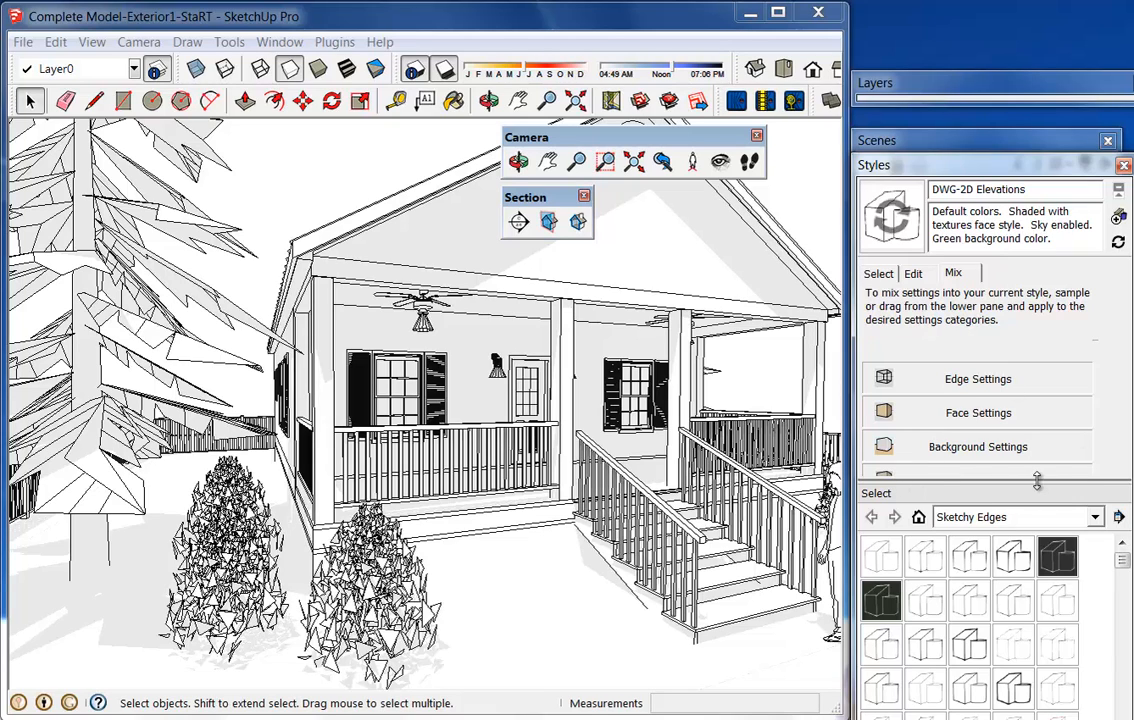
drag(1003, 465, 1003, 515)
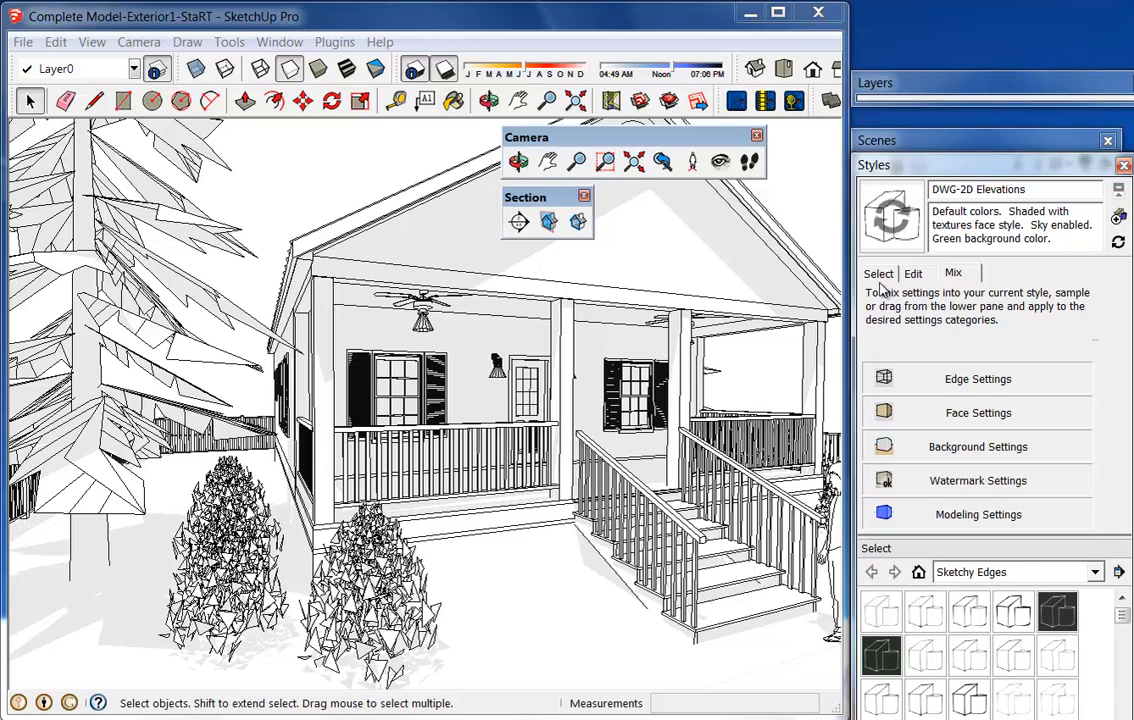
Browse the Default Styles collection and check the modeling settings of the DWG-2D Elevations style
click(878, 276)
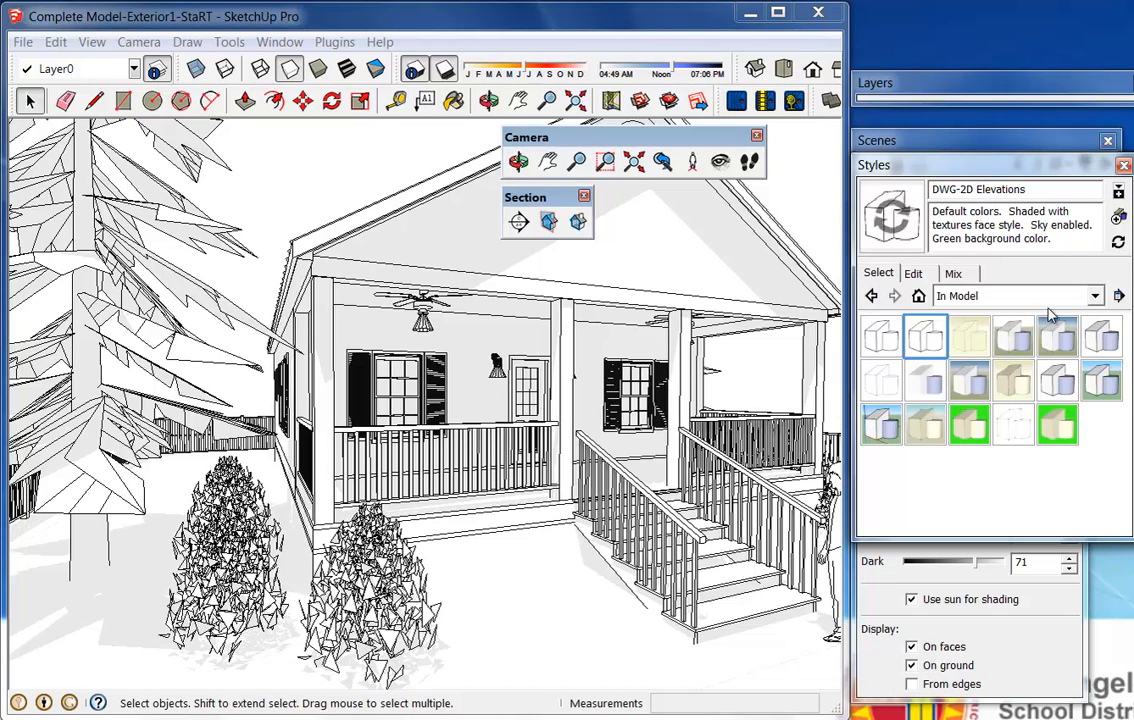
click(1096, 296)
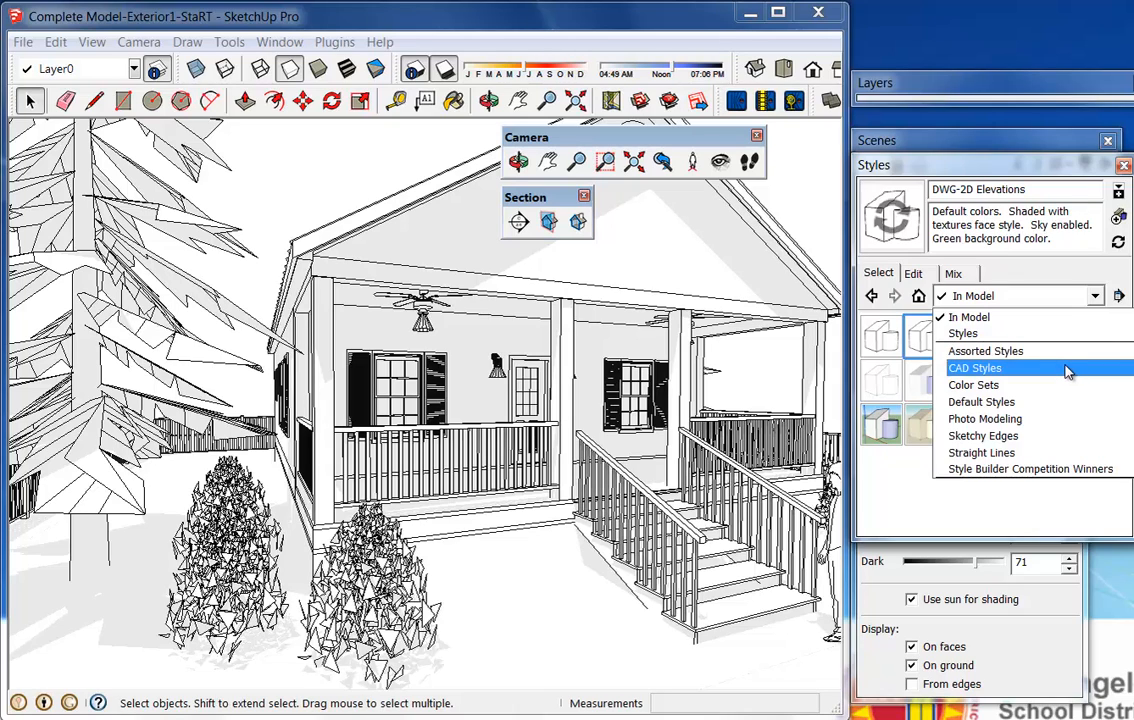
click(1046, 404)
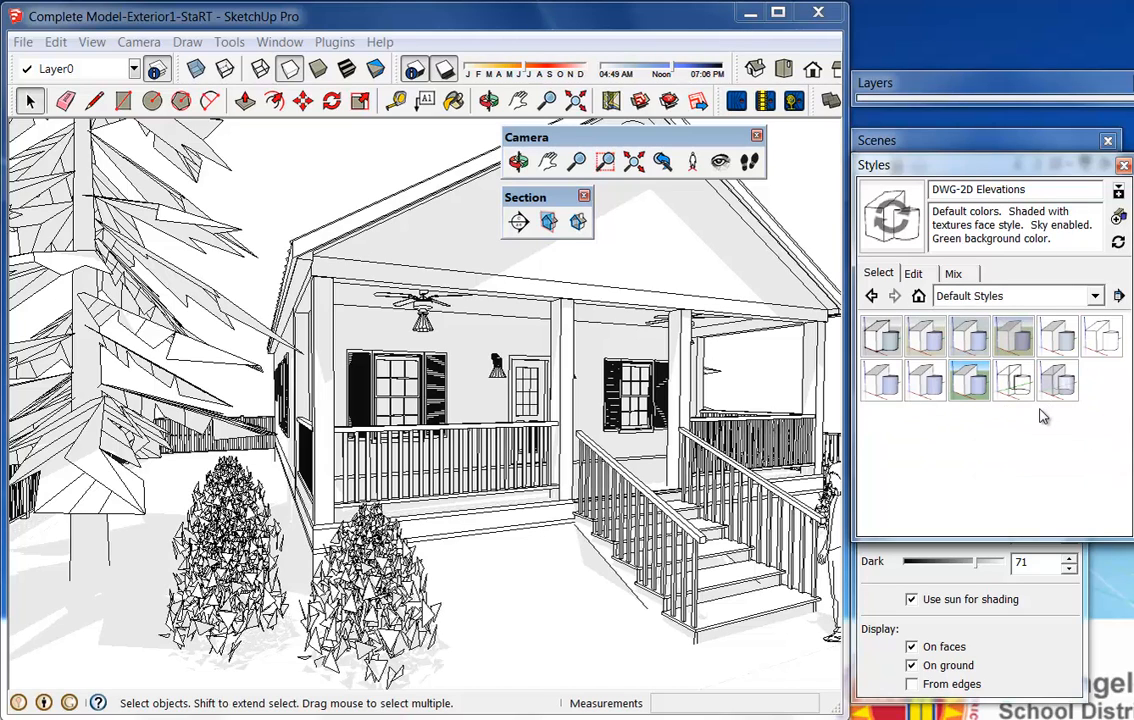
click(913, 275)
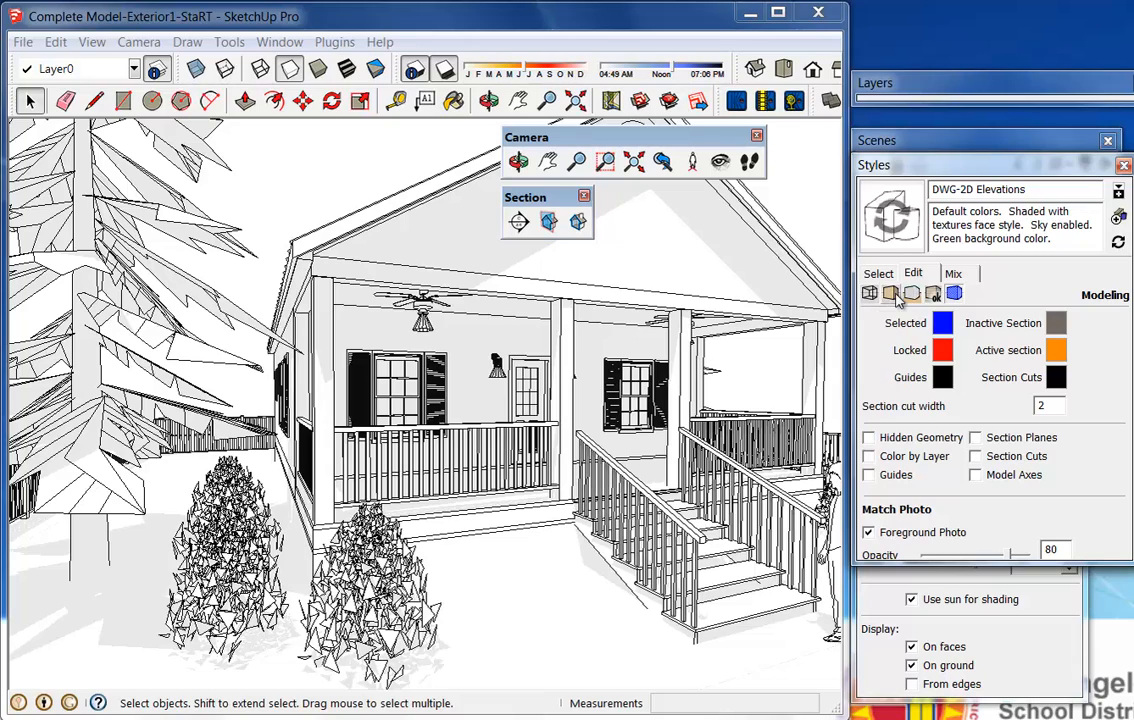
Return to the style mixing options and choose Default Styles as the source collection for mixing
click(955, 274)
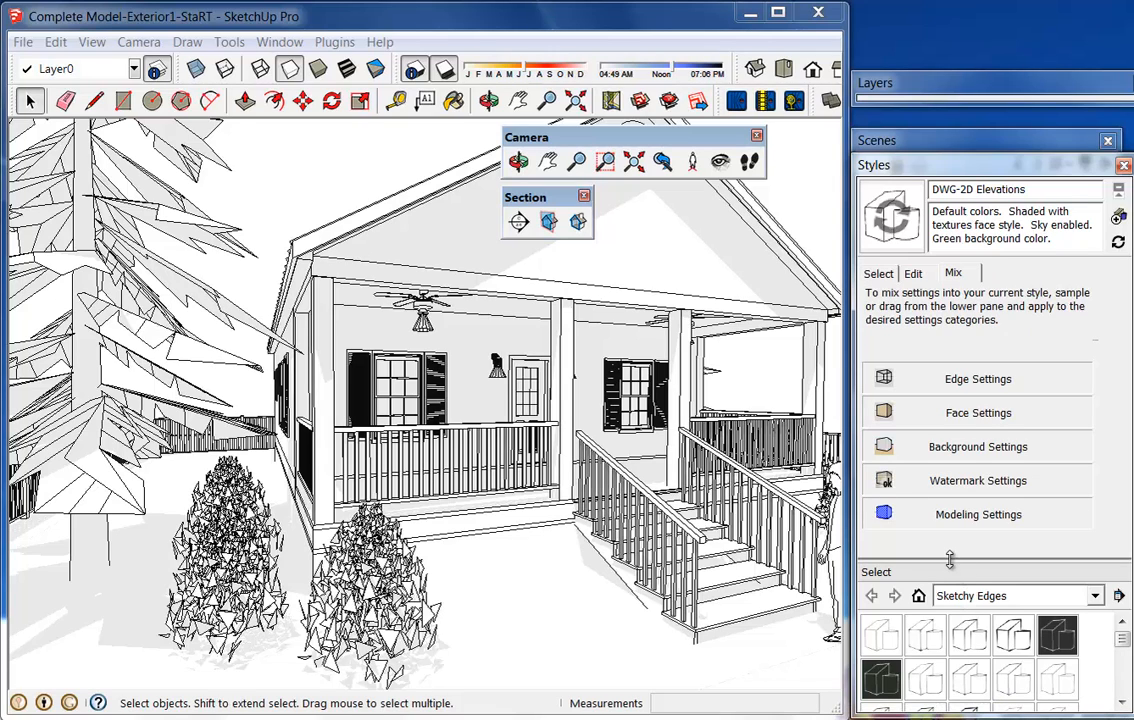
drag(955, 560, 955, 538)
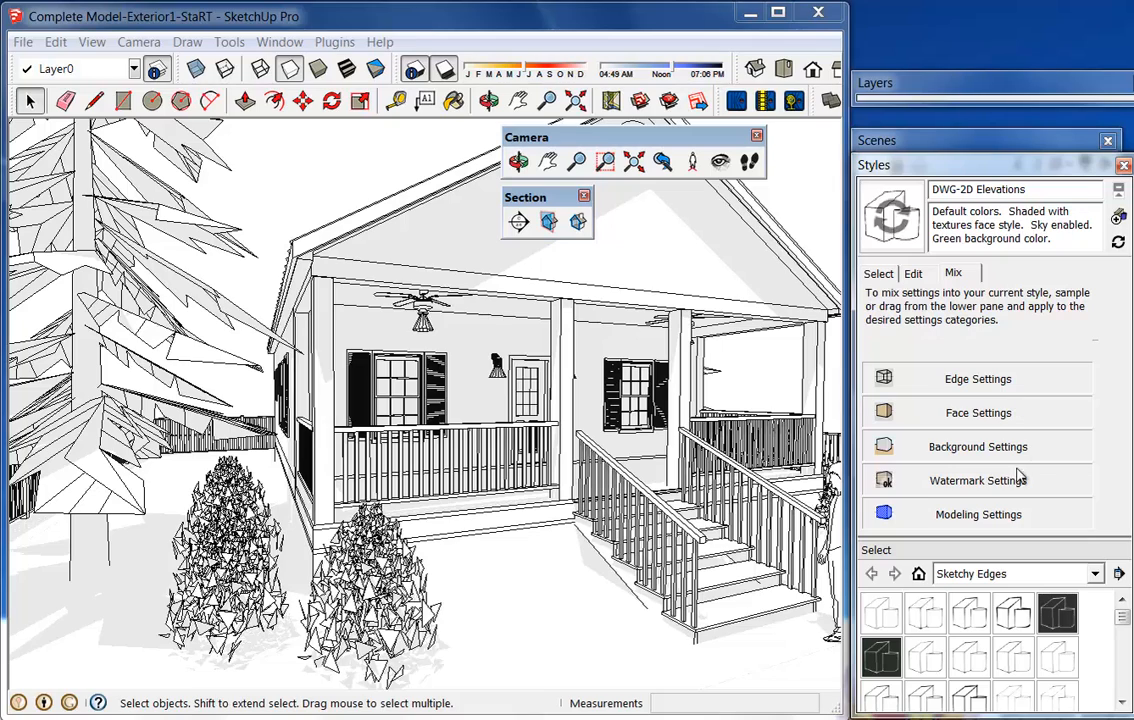
click(1046, 579)
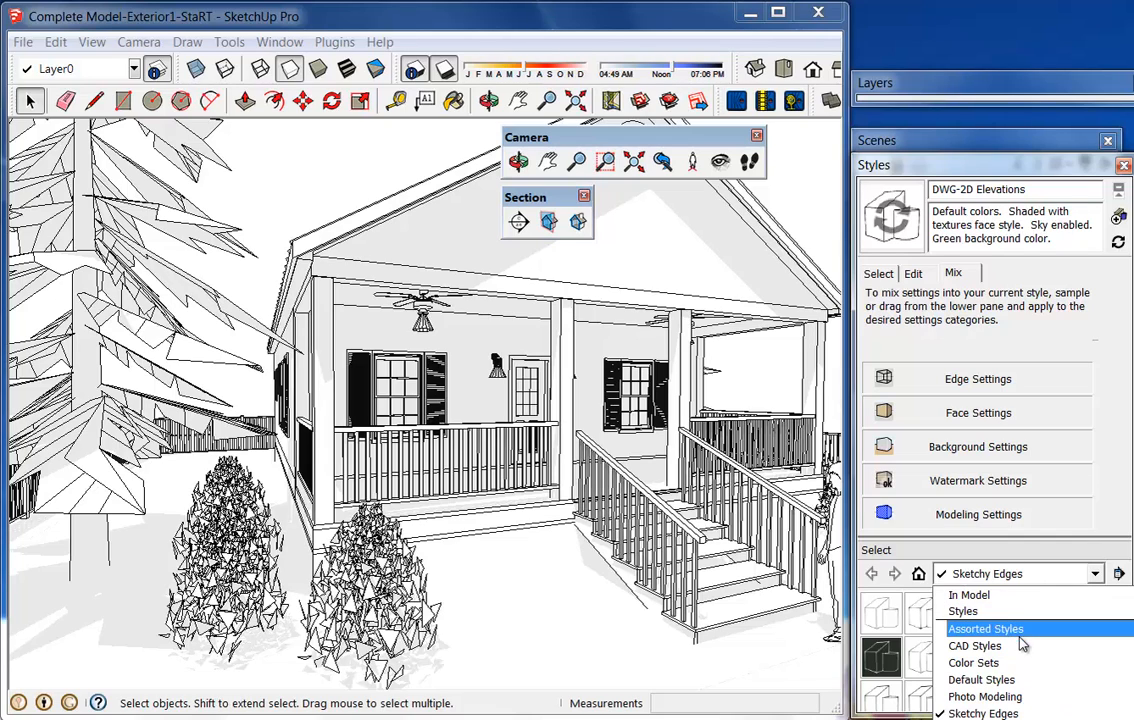
click(1005, 679)
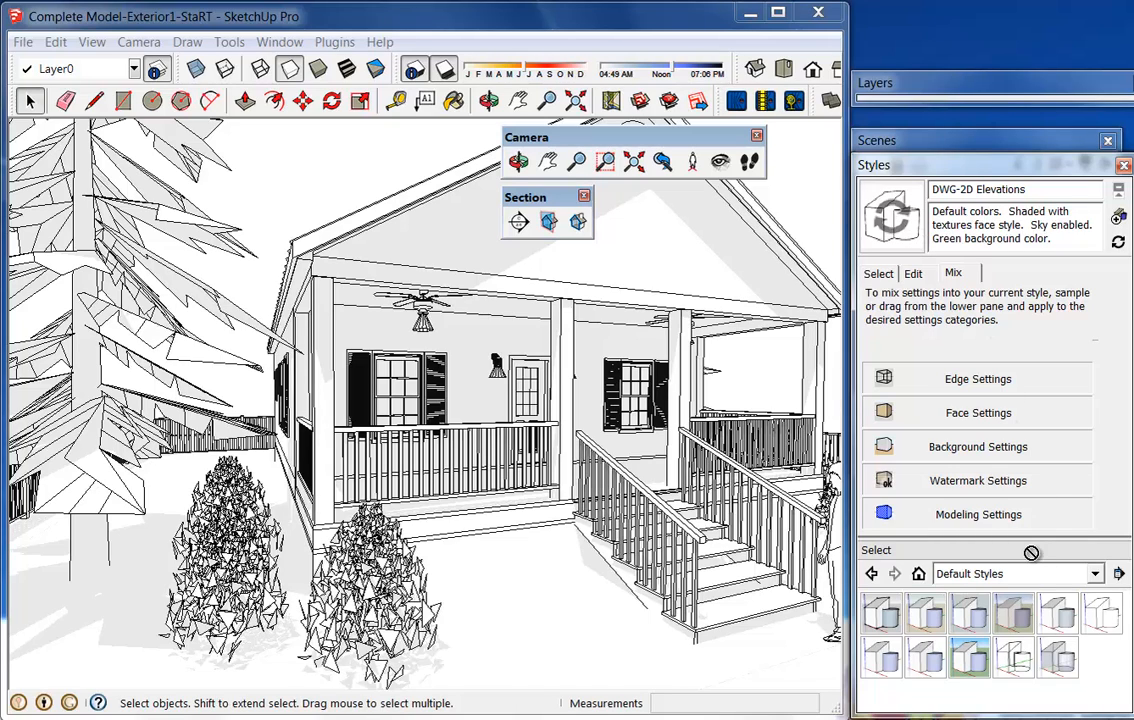
Create a new style from DWG-2D Elevations and name it 2d-DWG bW
click(1117, 215)
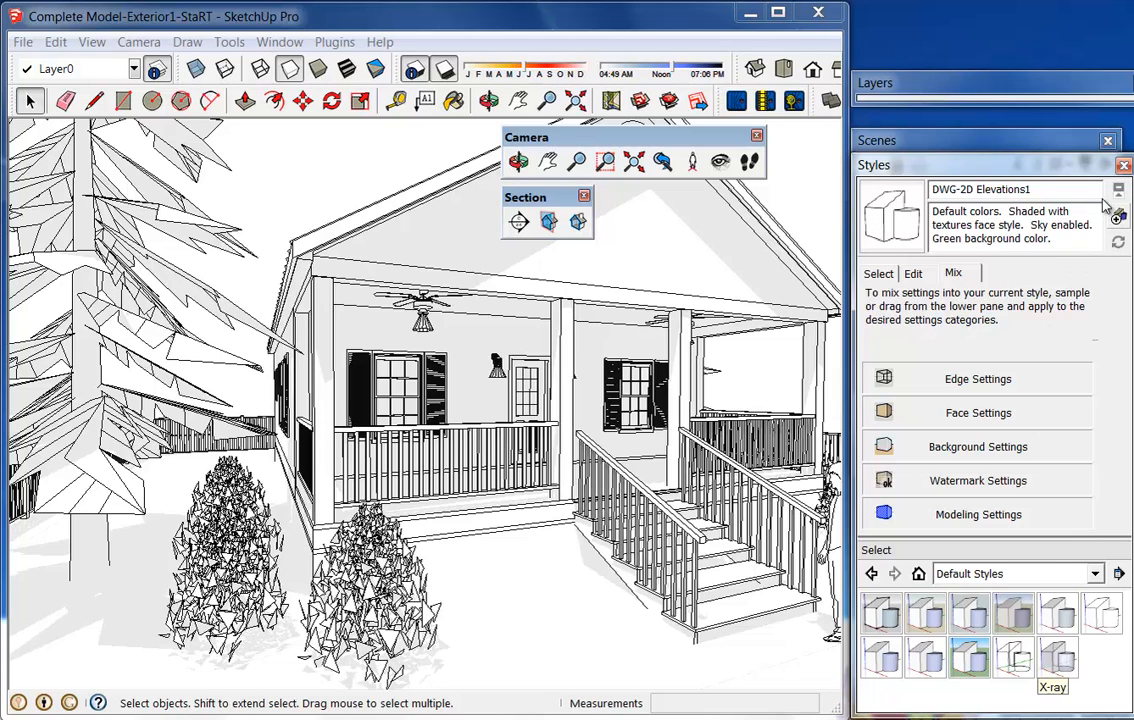
drag(1034, 190, 884, 191)
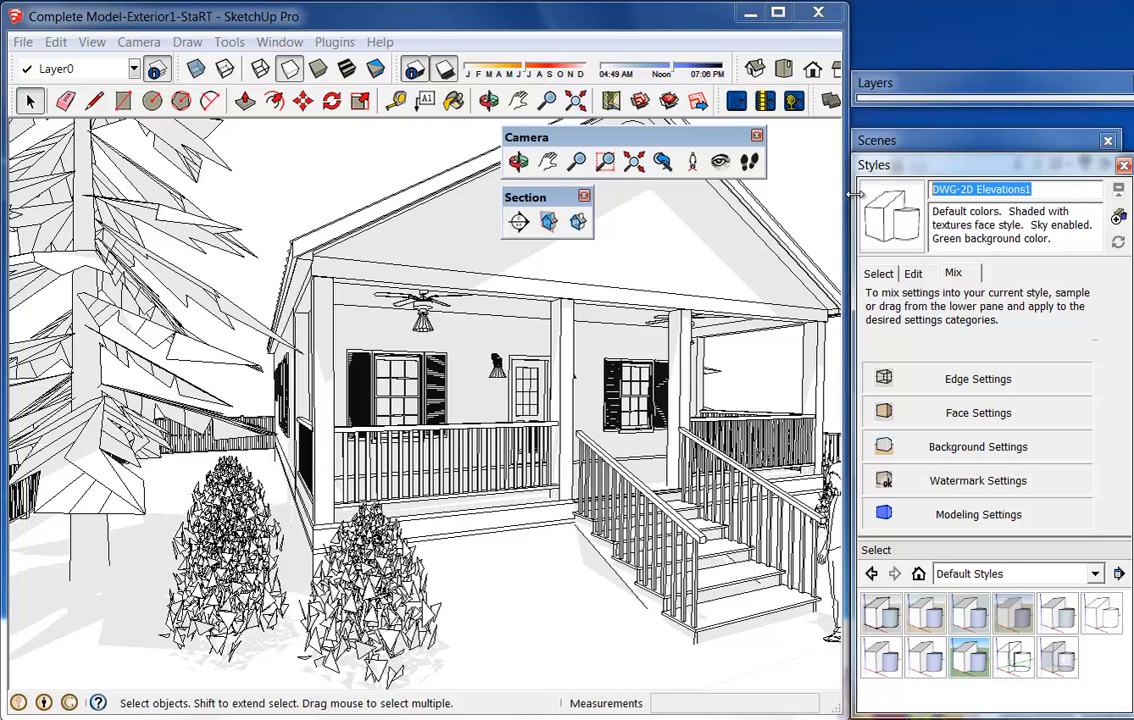
text(2)
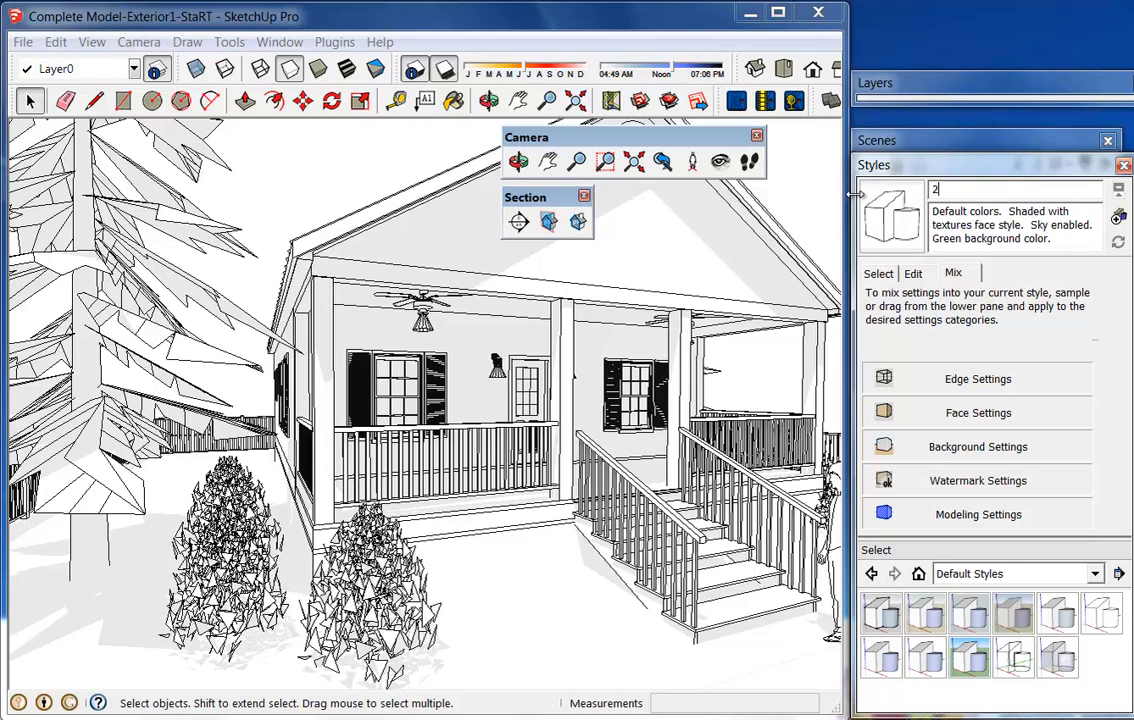
text(d-DWG bW)
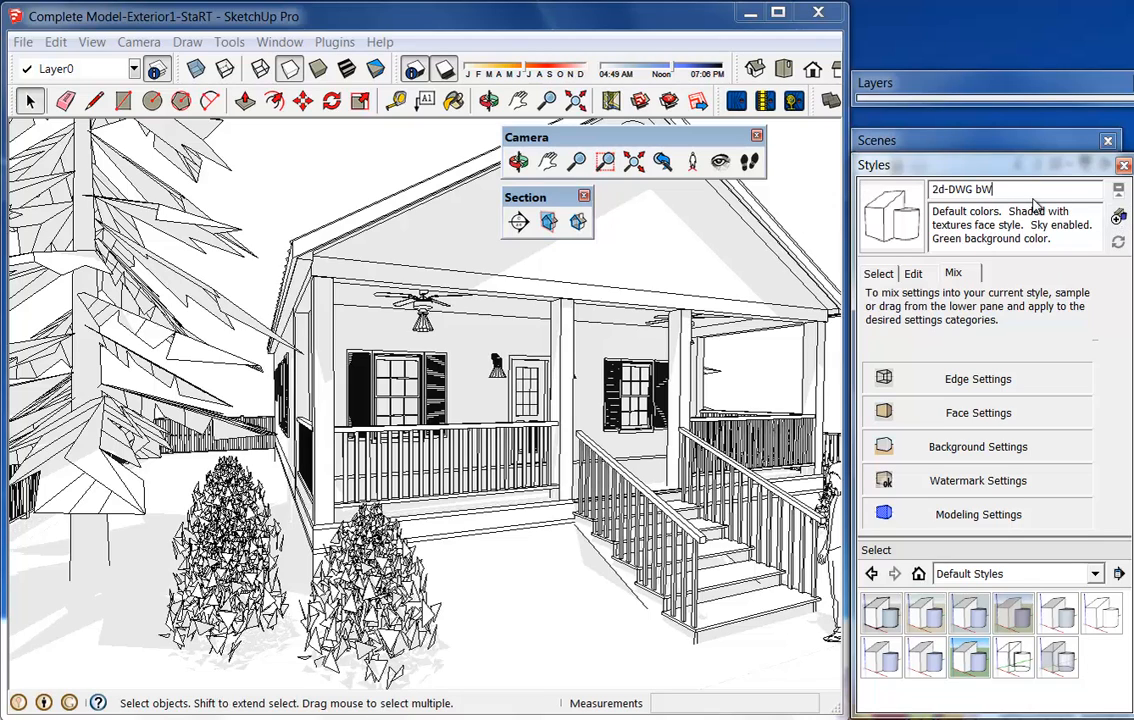
key(Return)
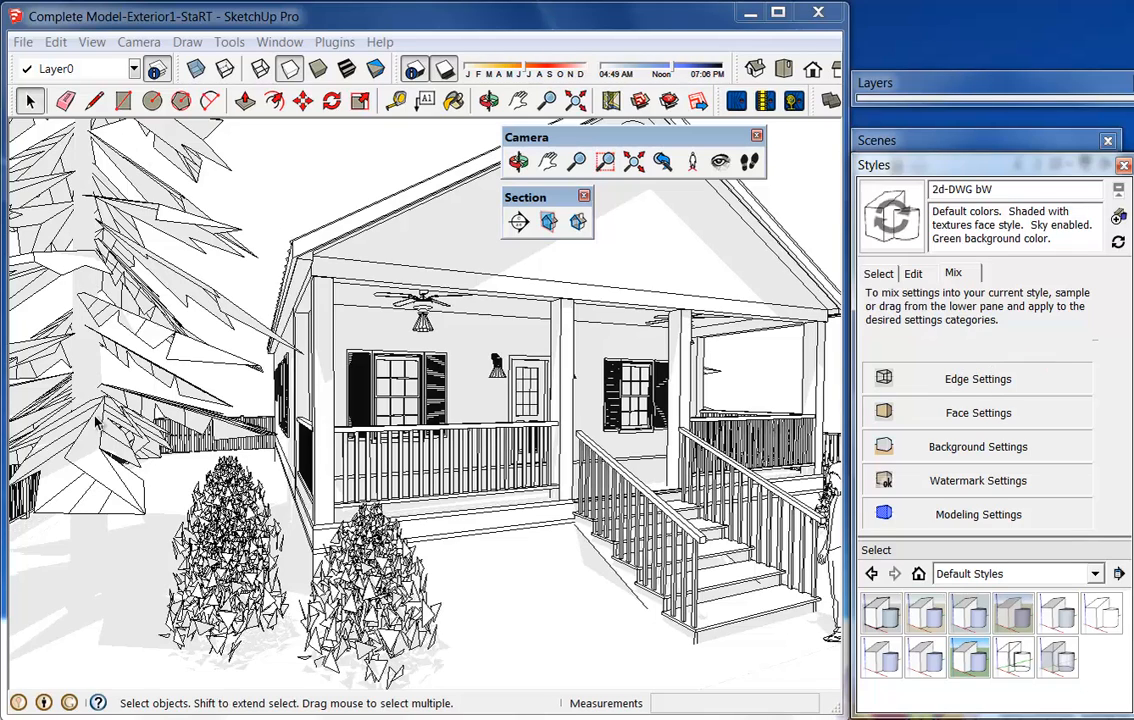
Turn on Profiles in the edge settings of the 2d-DWG bW style
click(914, 275)
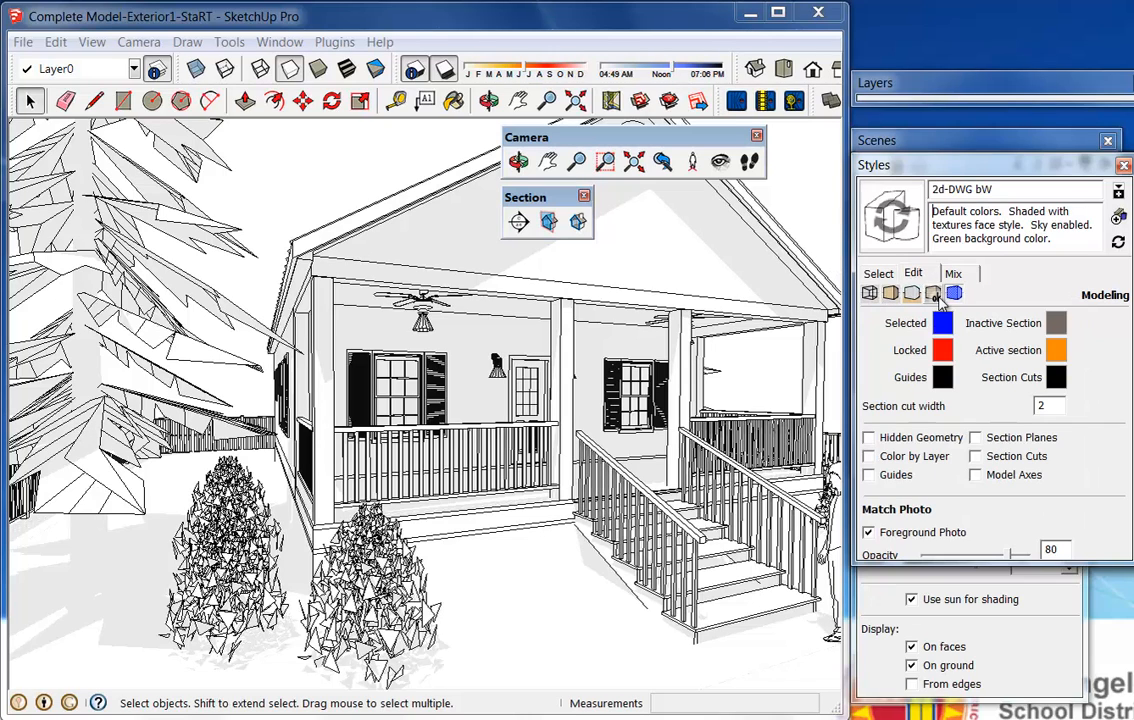
click(870, 294)
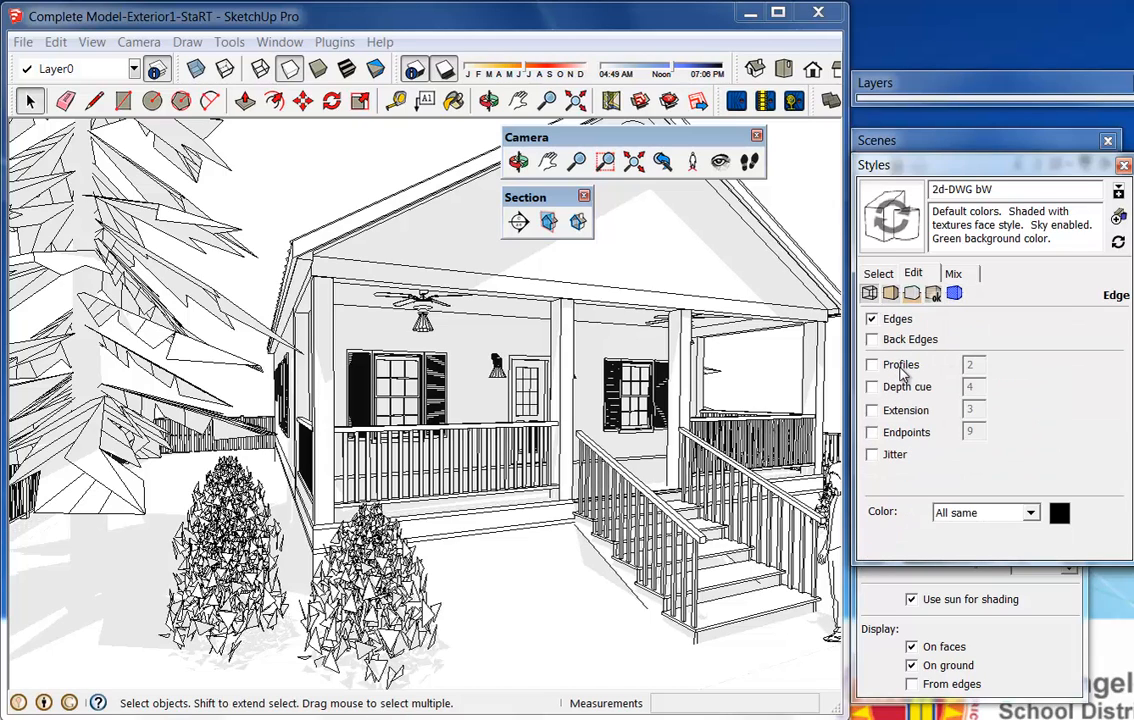
click(901, 366)
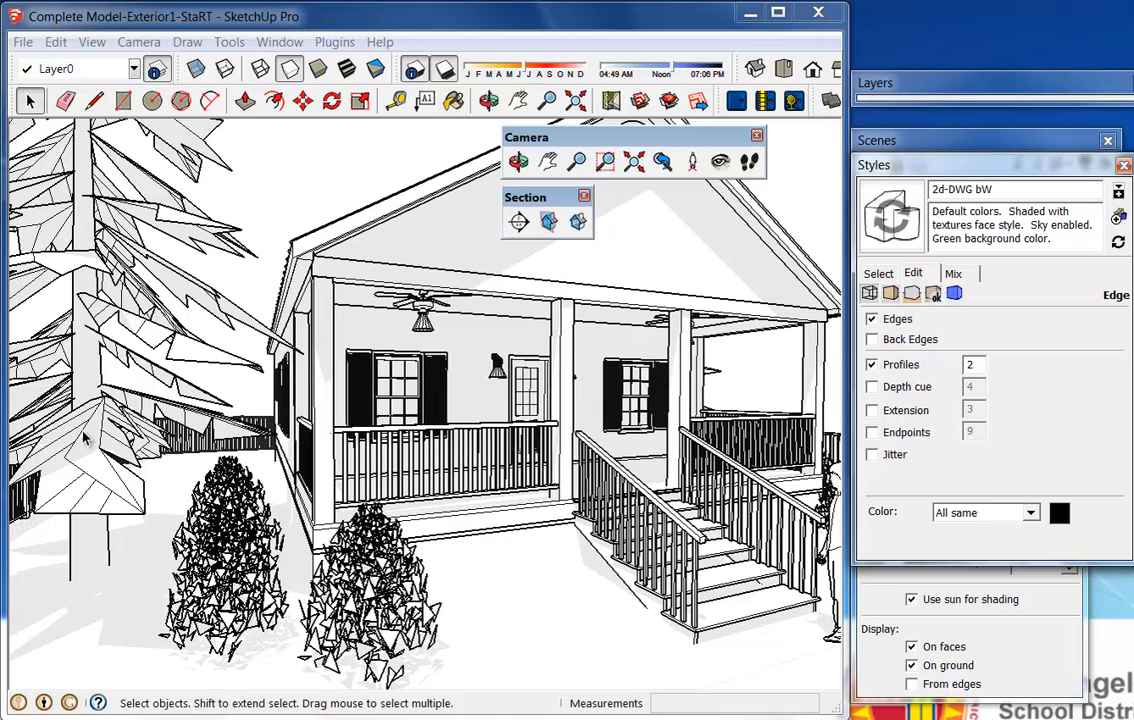
Mix the edge settings of the Architectural Design Style into the 2d-DWG bW style
double_click(968, 365)
click(874, 276)
click(958, 277)
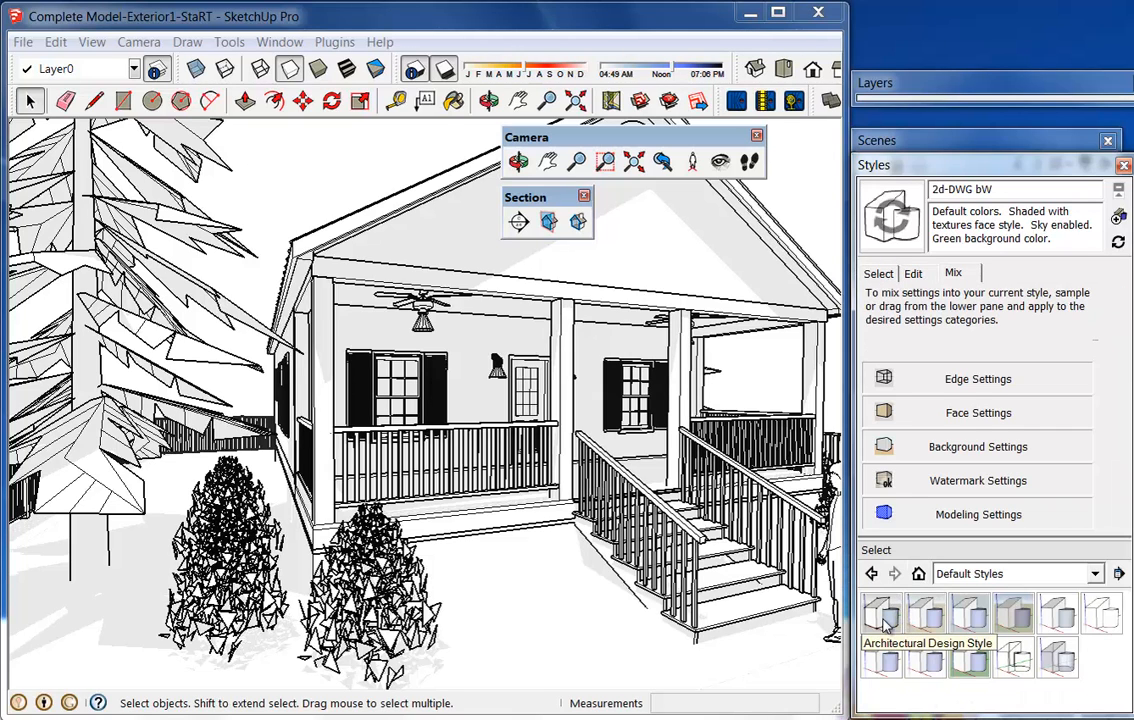
click(985, 376)
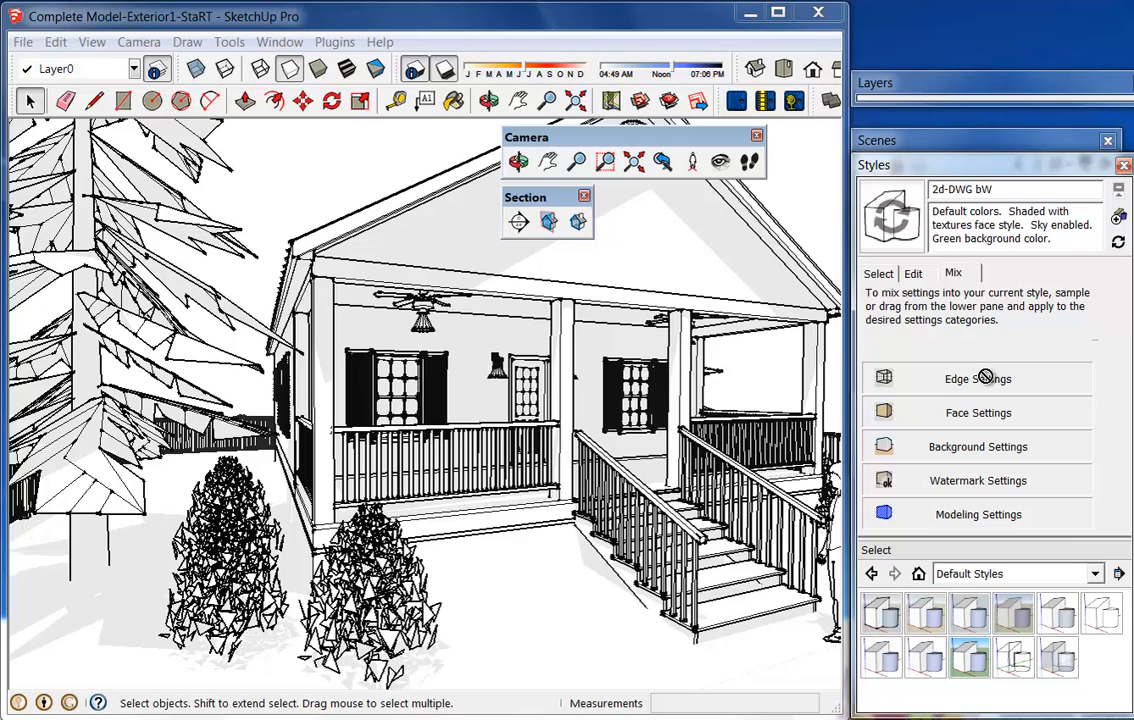
Turn off Endpoints and Extension in the edge settings of the 2d-DWG bW style
click(913, 274)
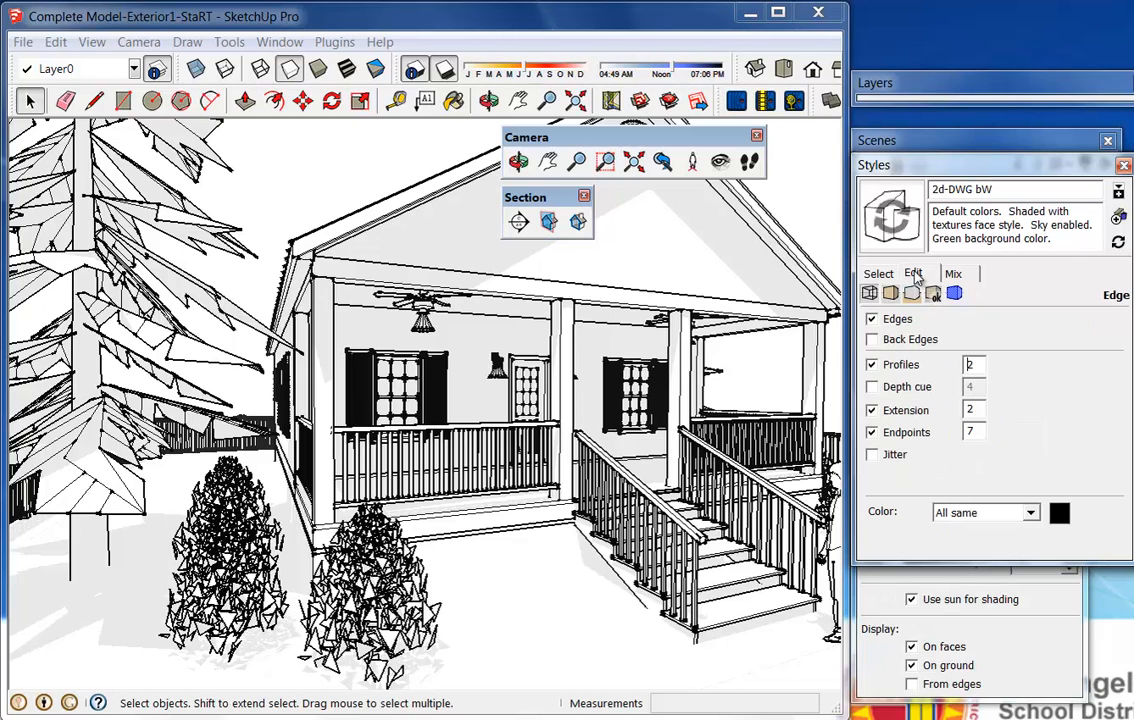
click(904, 438)
click(900, 411)
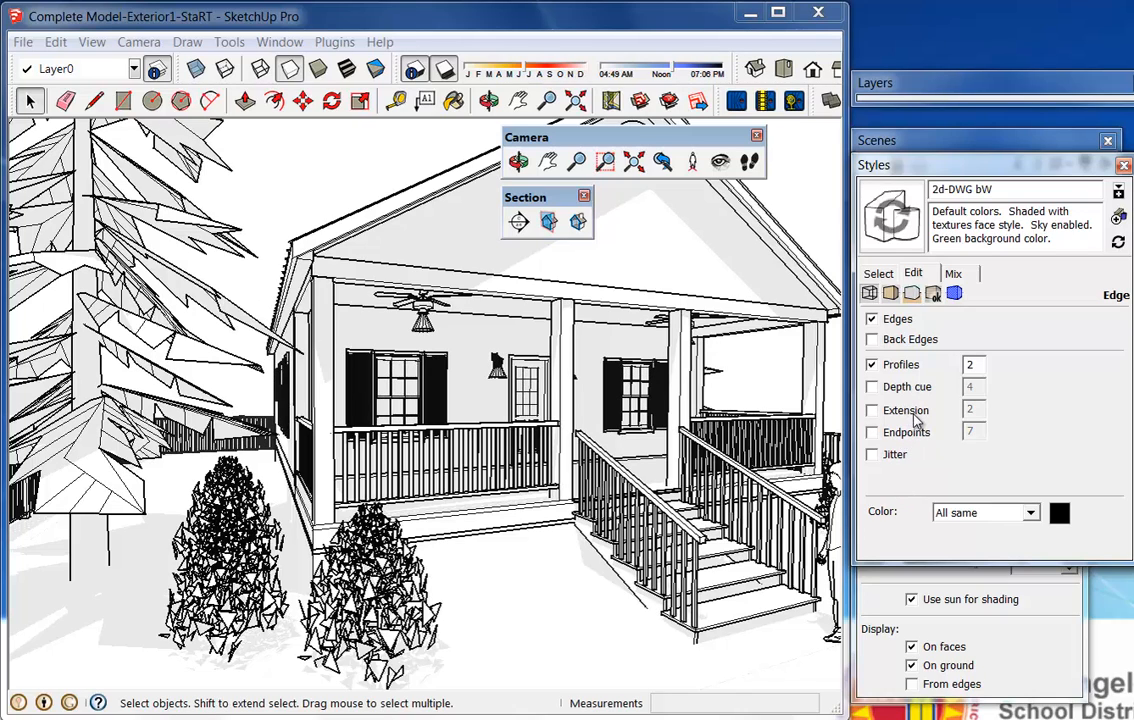
Set the profile line width to 1 and update the 2d-DWG bW style with the edge changes
double_click(970, 365)
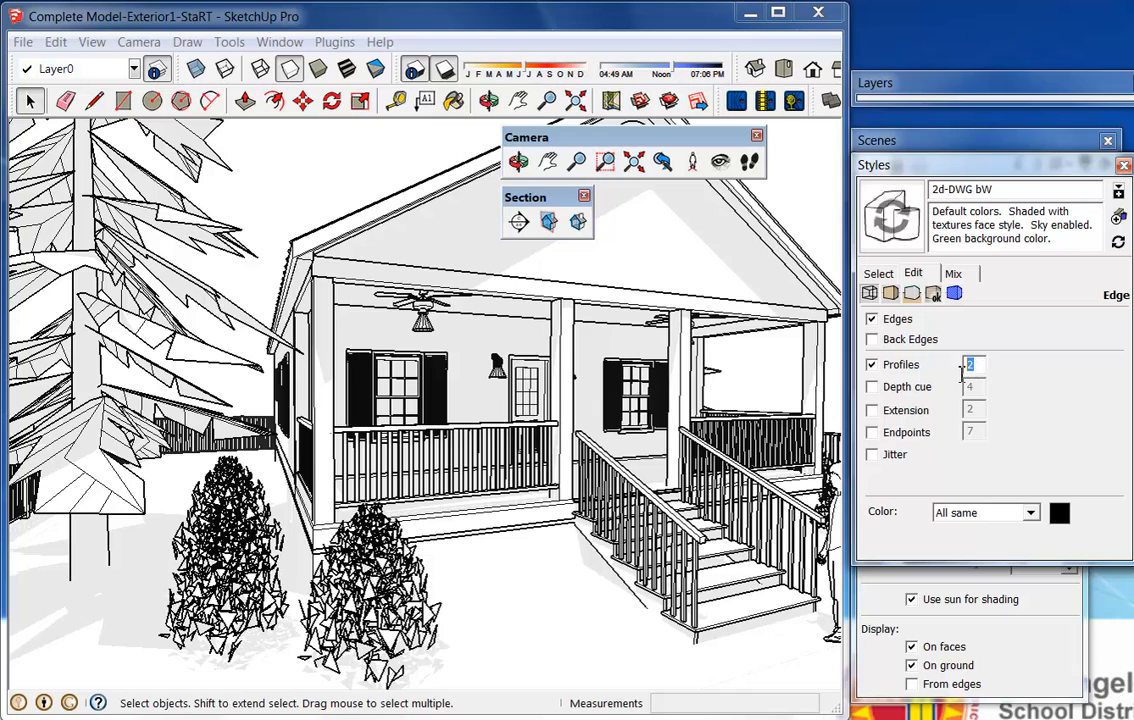
text(1)
key(Return)
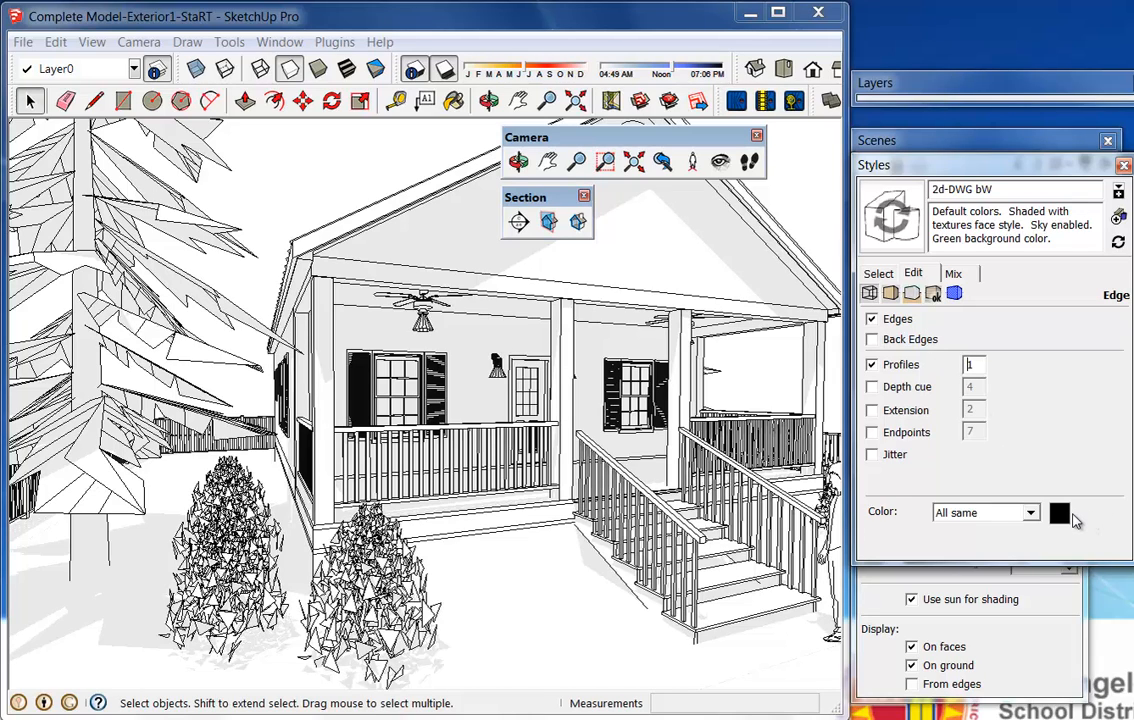
click(887, 224)
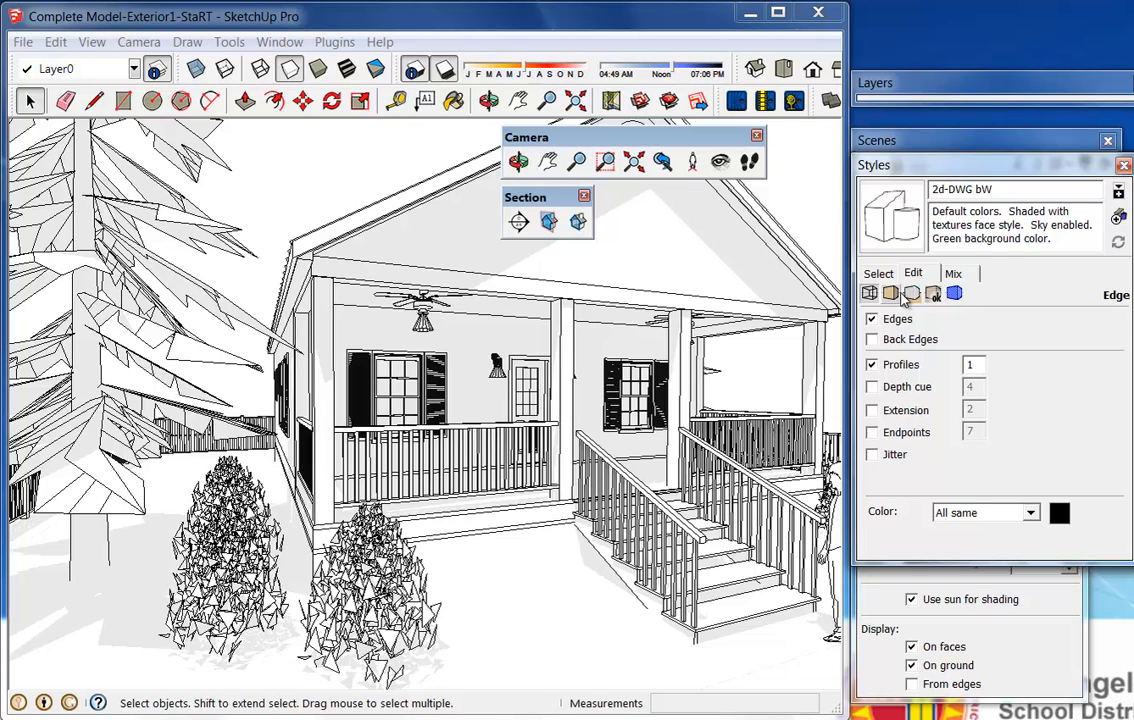
Review the mixing options and the face, background and watermark settings of the 2d-DWG bW style
click(954, 275)
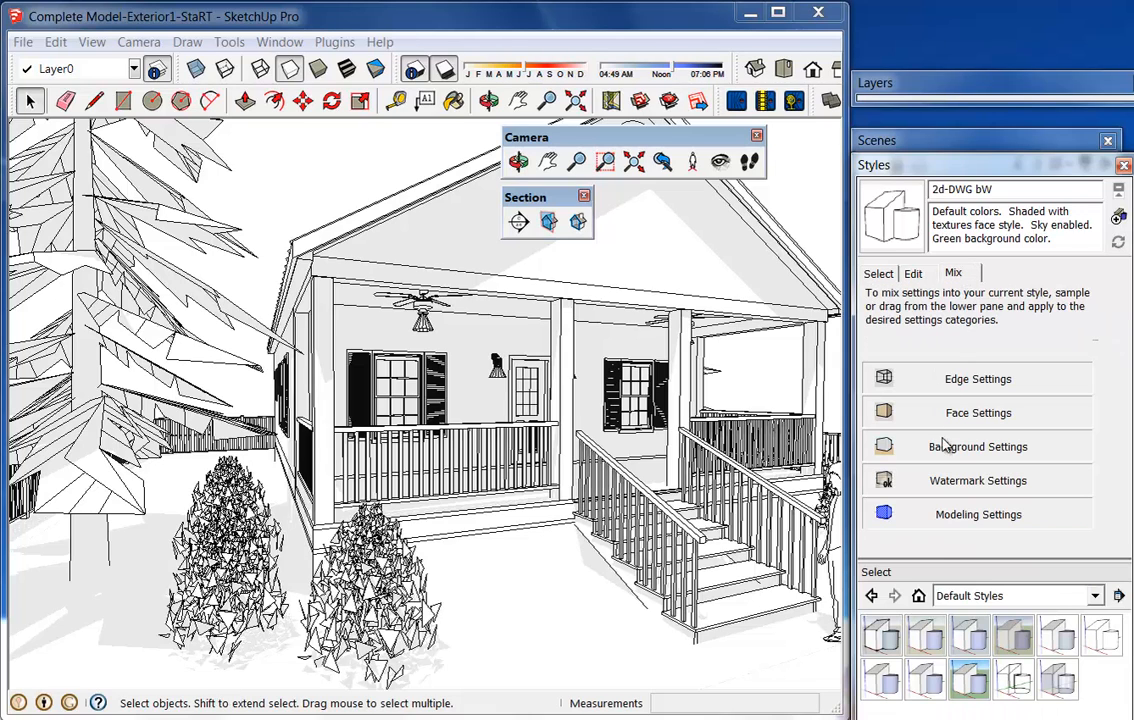
click(914, 276)
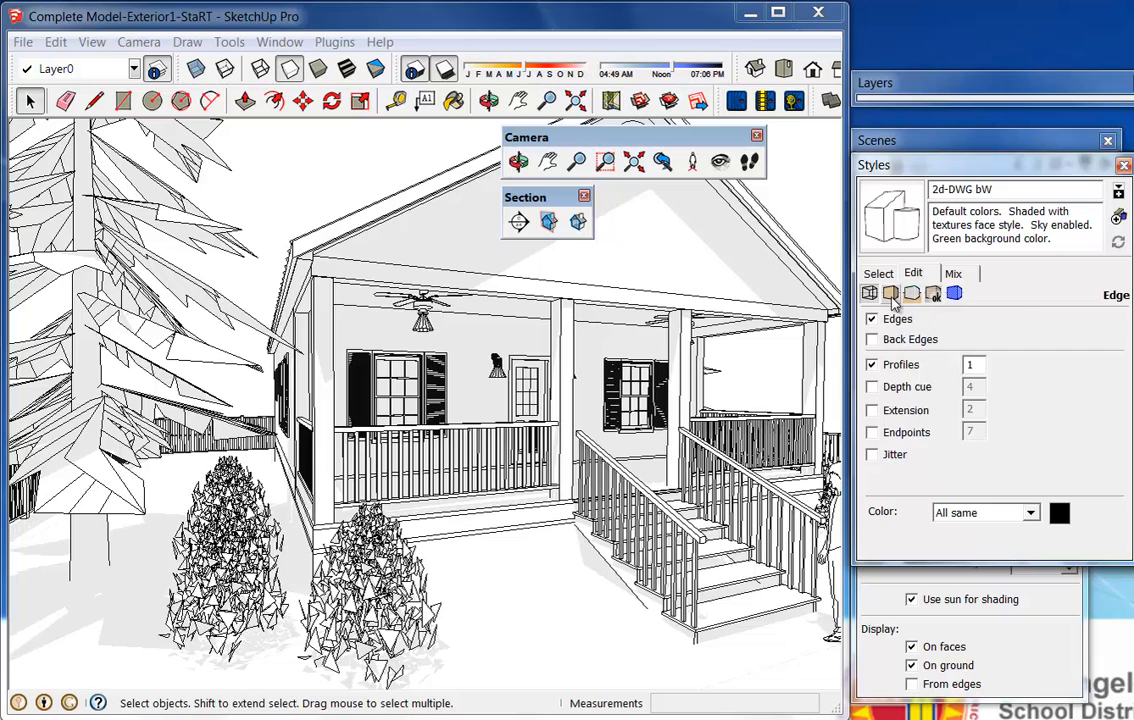
click(890, 293)
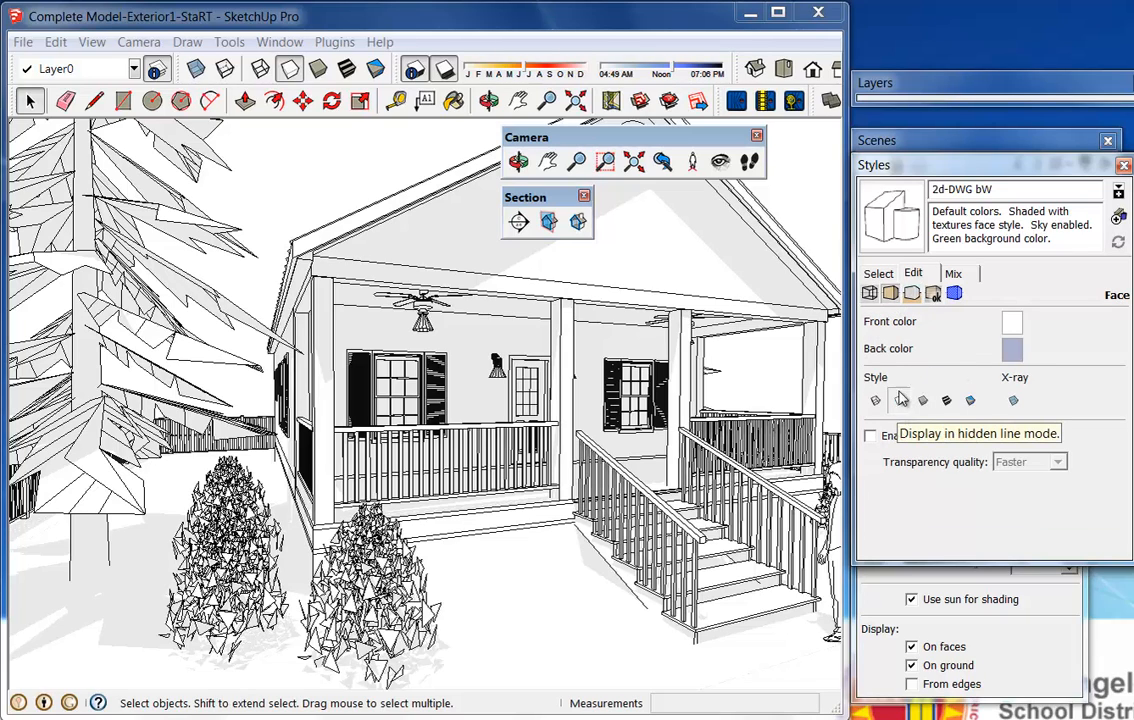
click(911, 293)
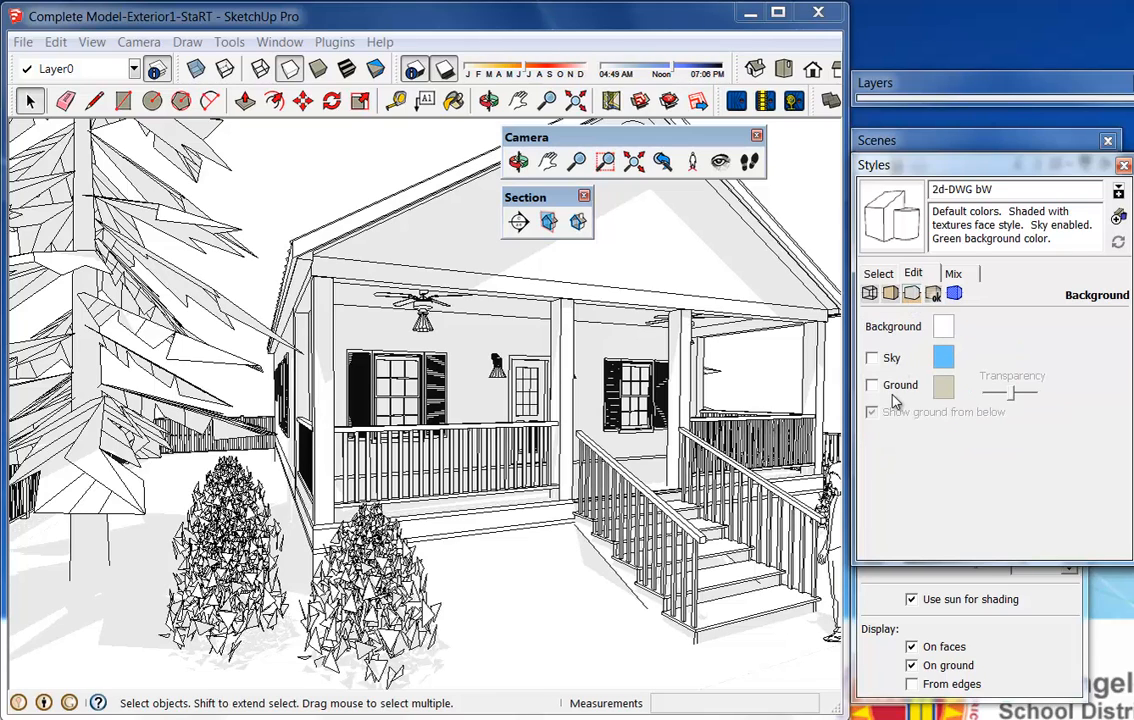
click(933, 293)
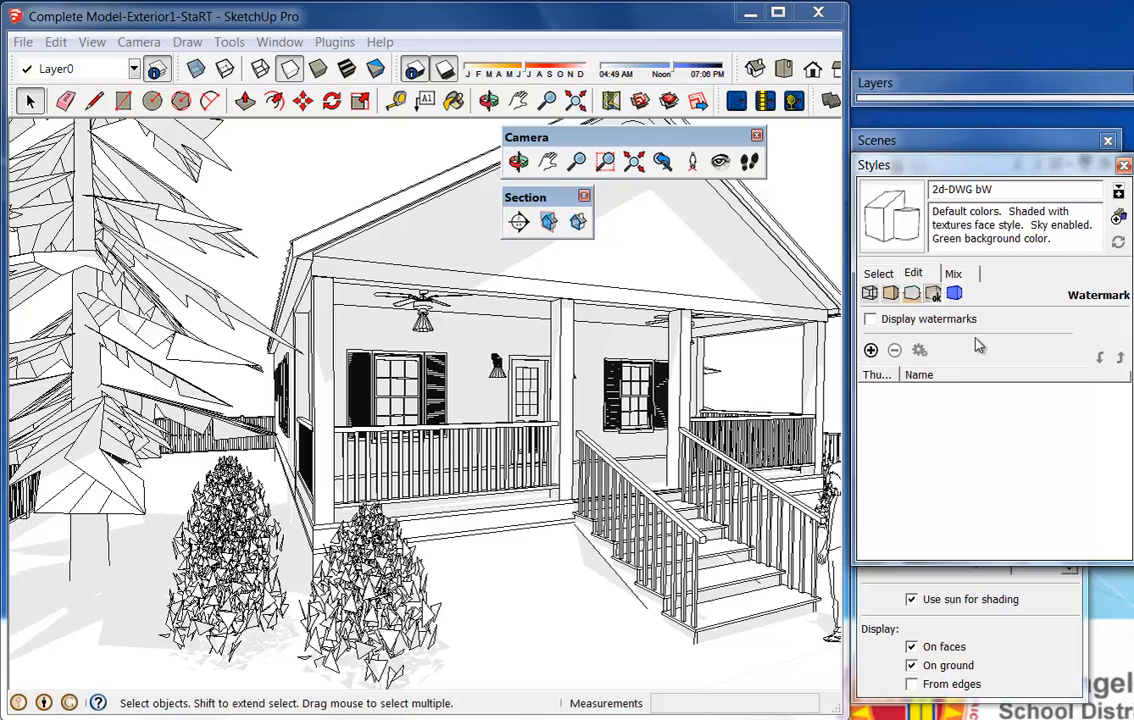
Turn on Section Cuts in the modeling settings, rename the style 2d-DWG bW-2 and update it
click(955, 293)
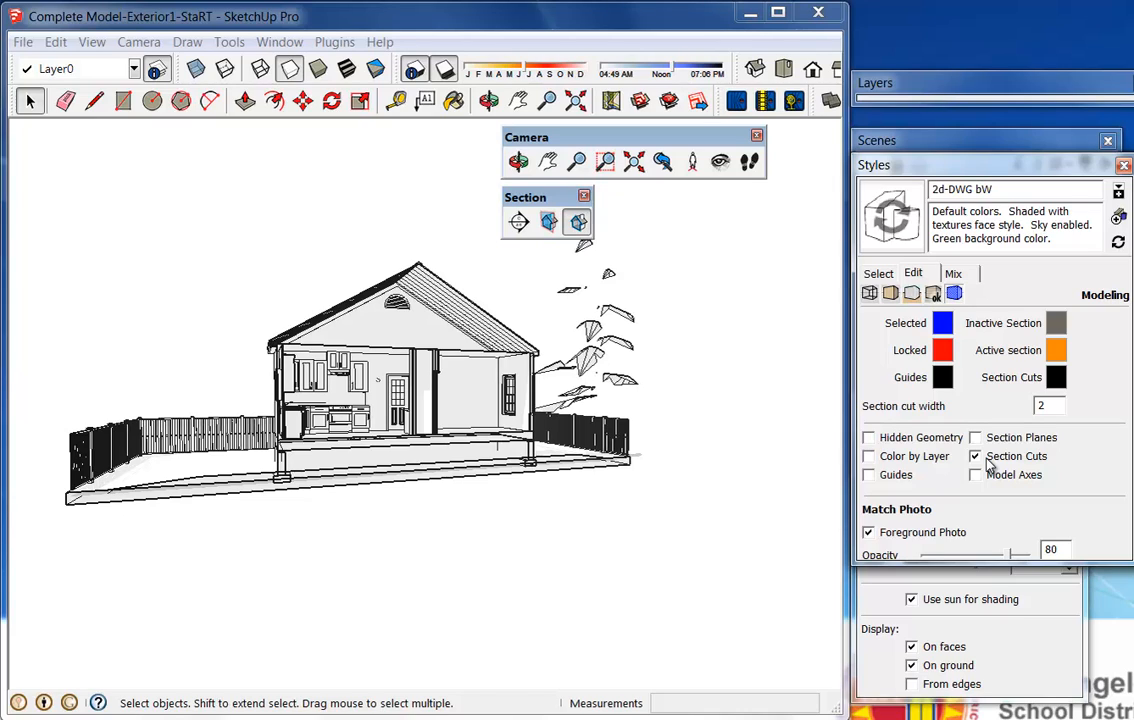
click(1030, 191)
text(-2)
drag(1052, 240, 930, 218)
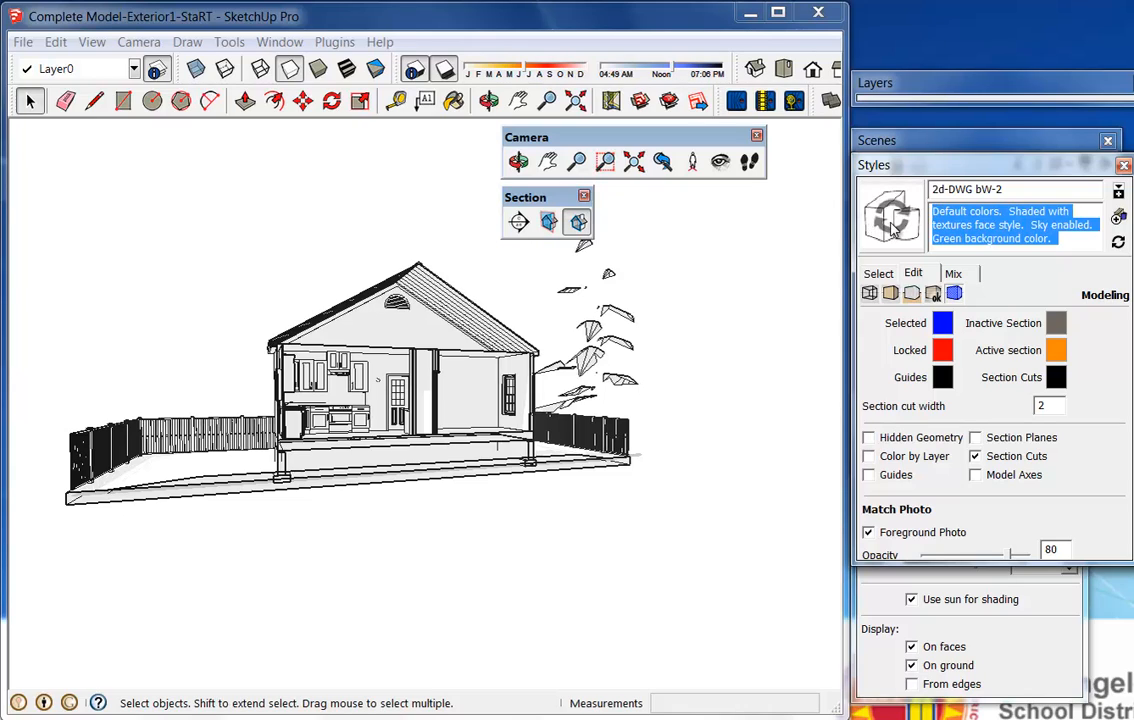
click(893, 228)
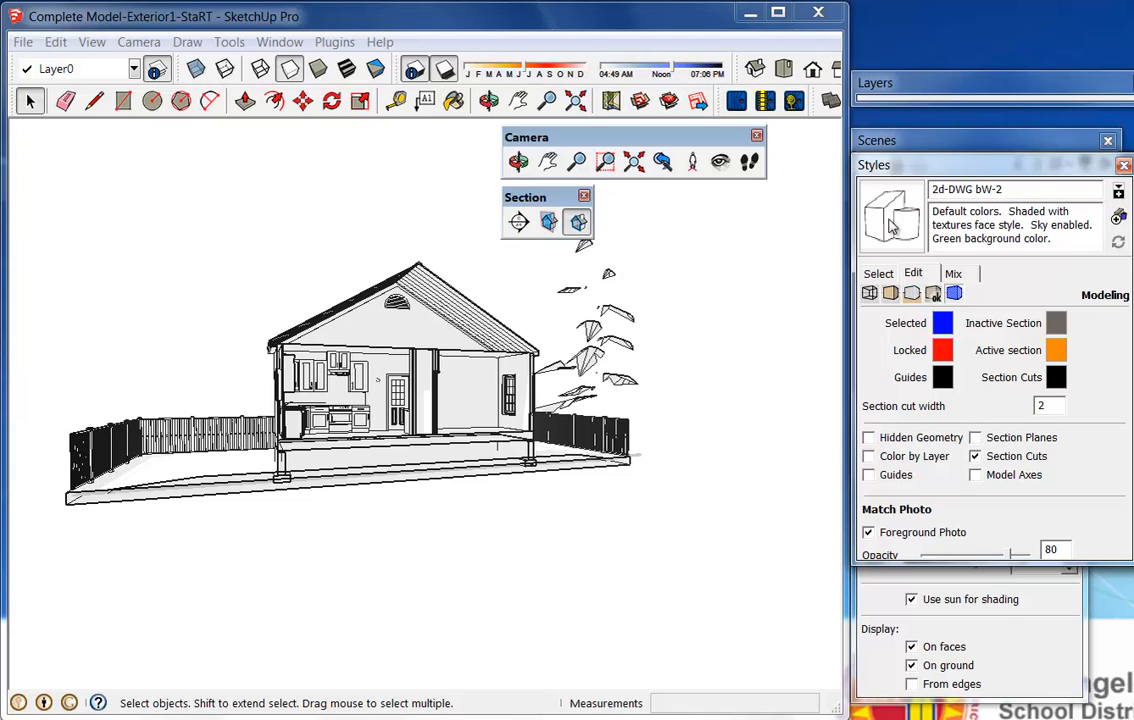
Create another style from 2d-DWG bW-2 and name it 2d-DWG bW-- no section
click(1118, 218)
click(879, 275)
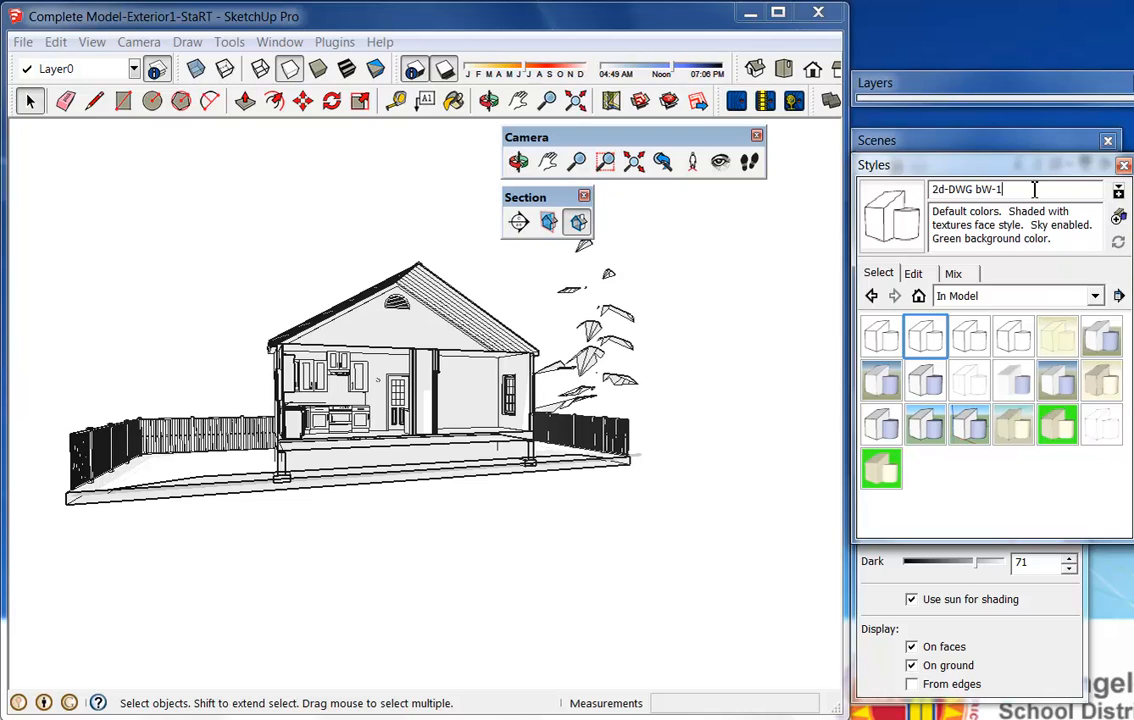
key(BackSpace)
text(- no section)
Turn off Section Cuts in the 2d-DWG bW-- no section style and update it
click(924, 275)
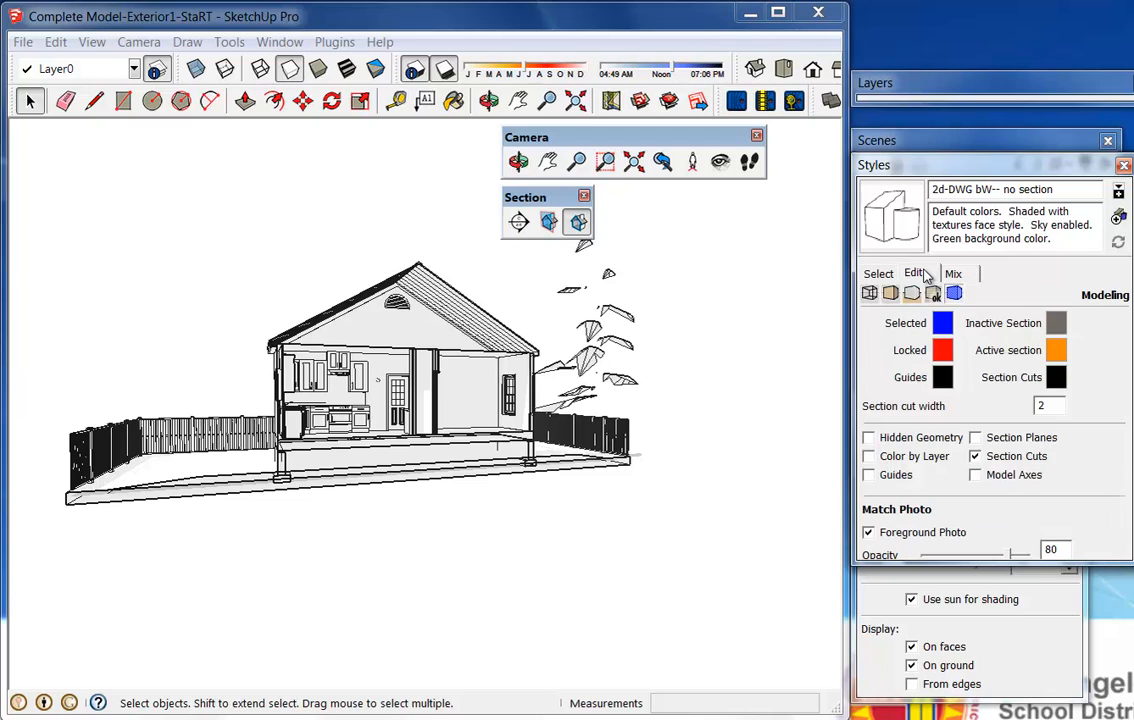
click(1017, 458)
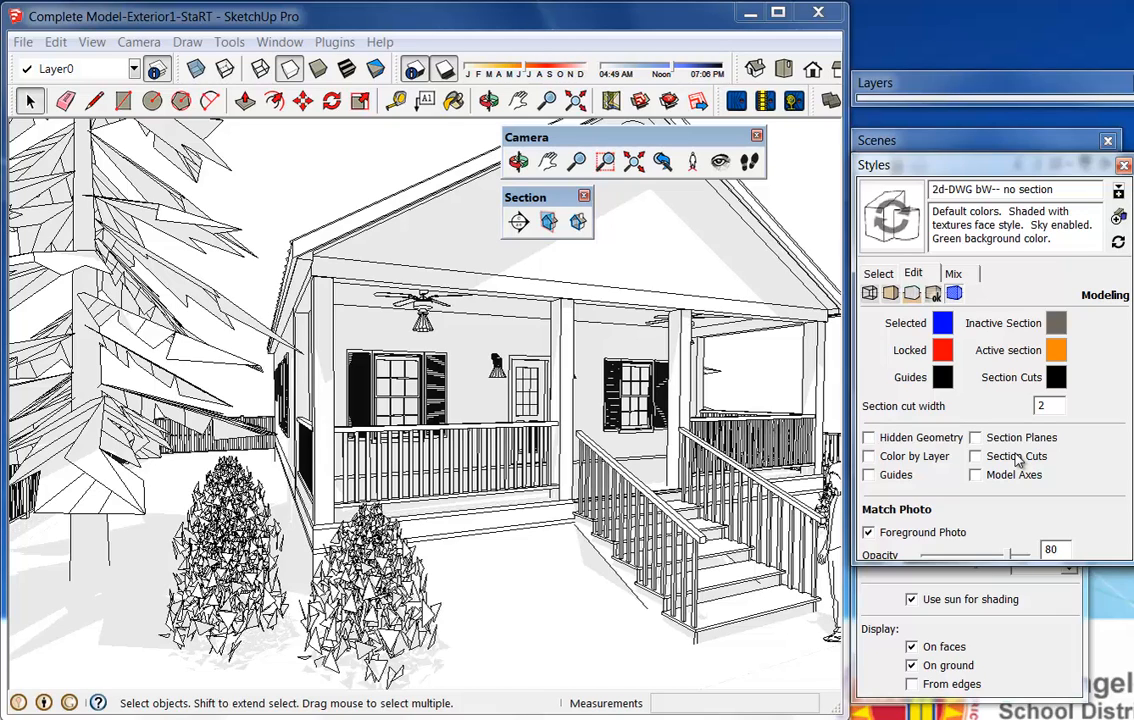
click(887, 228)
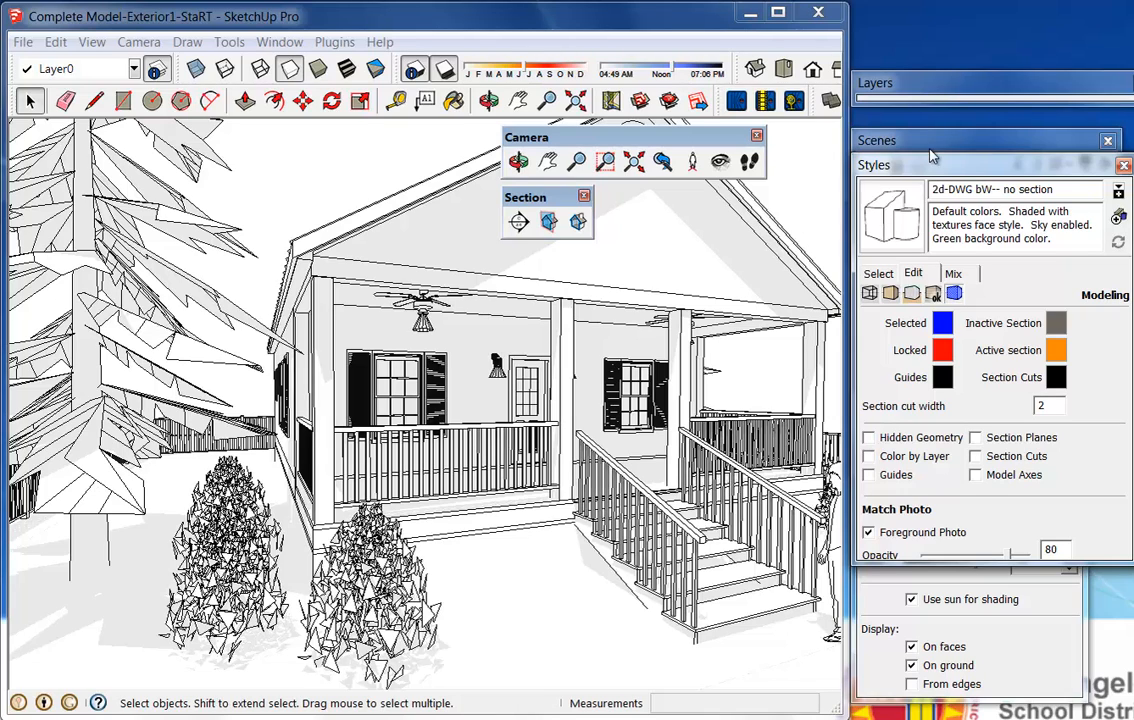
Mix the edge settings of a Sketchy Edges style into the 2d-DWG bW-- no section style
click(878, 274)
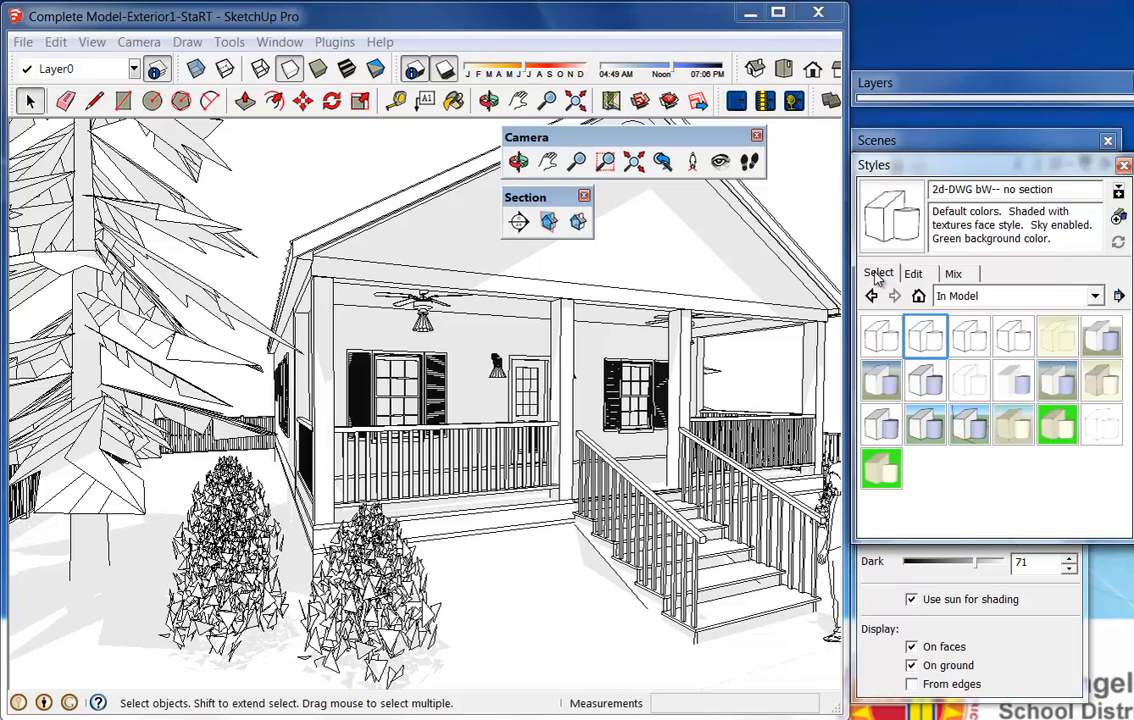
click(953, 273)
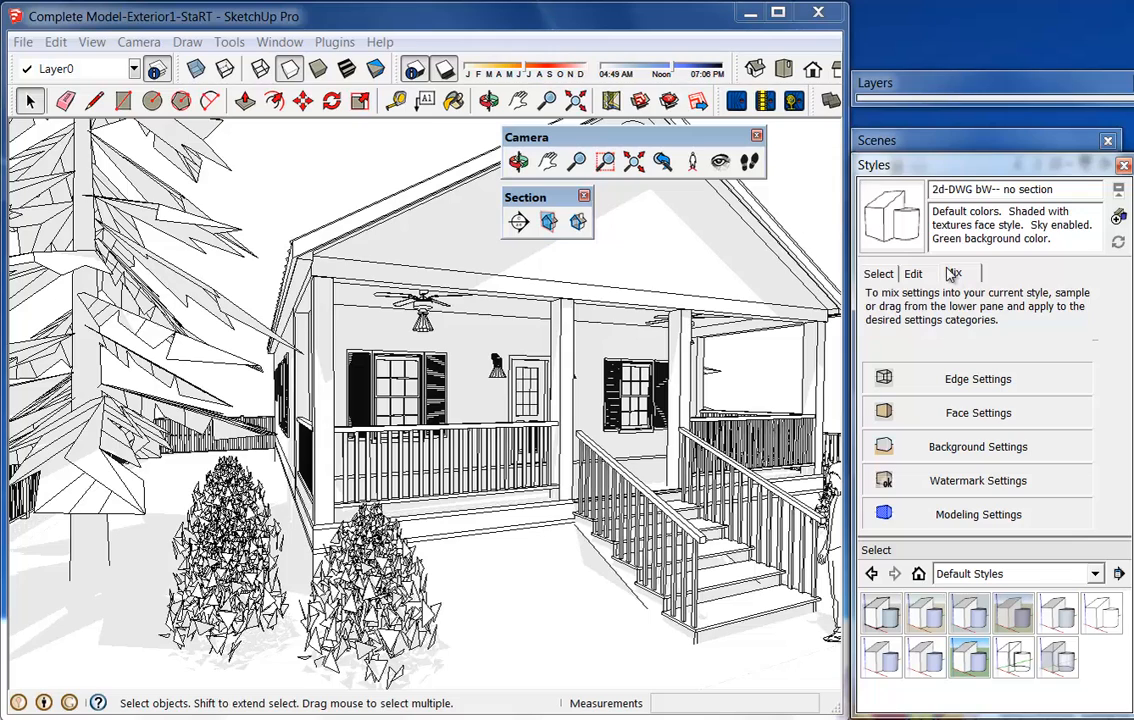
click(990, 577)
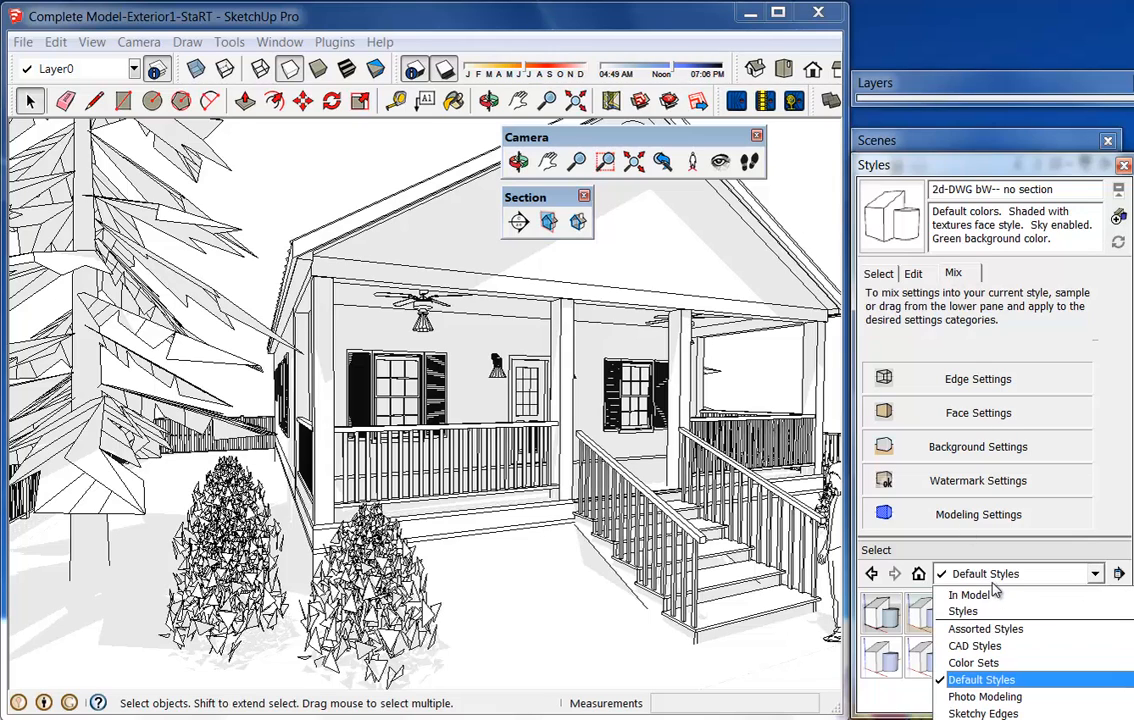
click(983, 713)
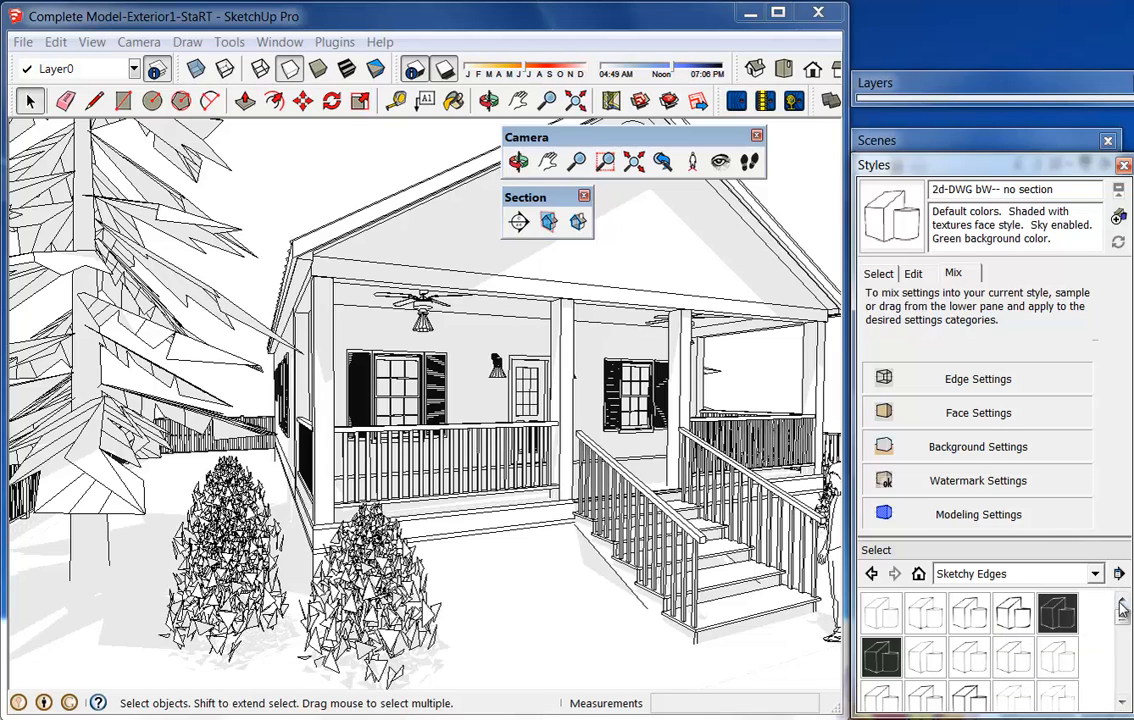
scroll(1062, 640, down, 2)
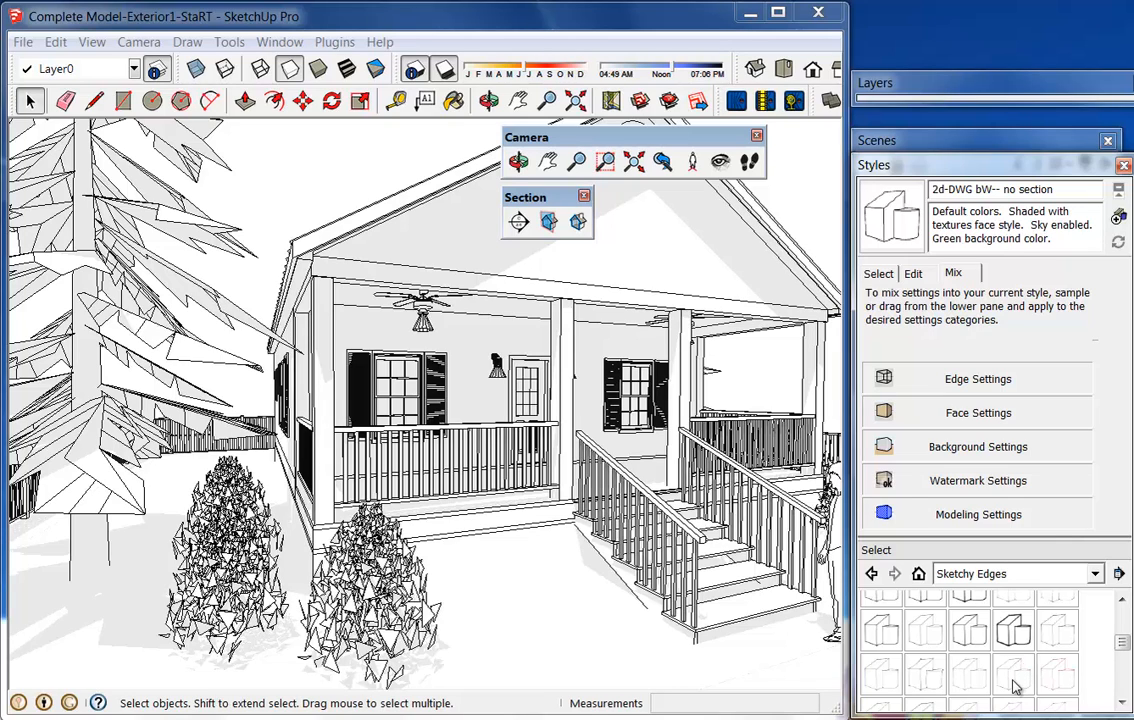
drag(1015, 686, 970, 381)
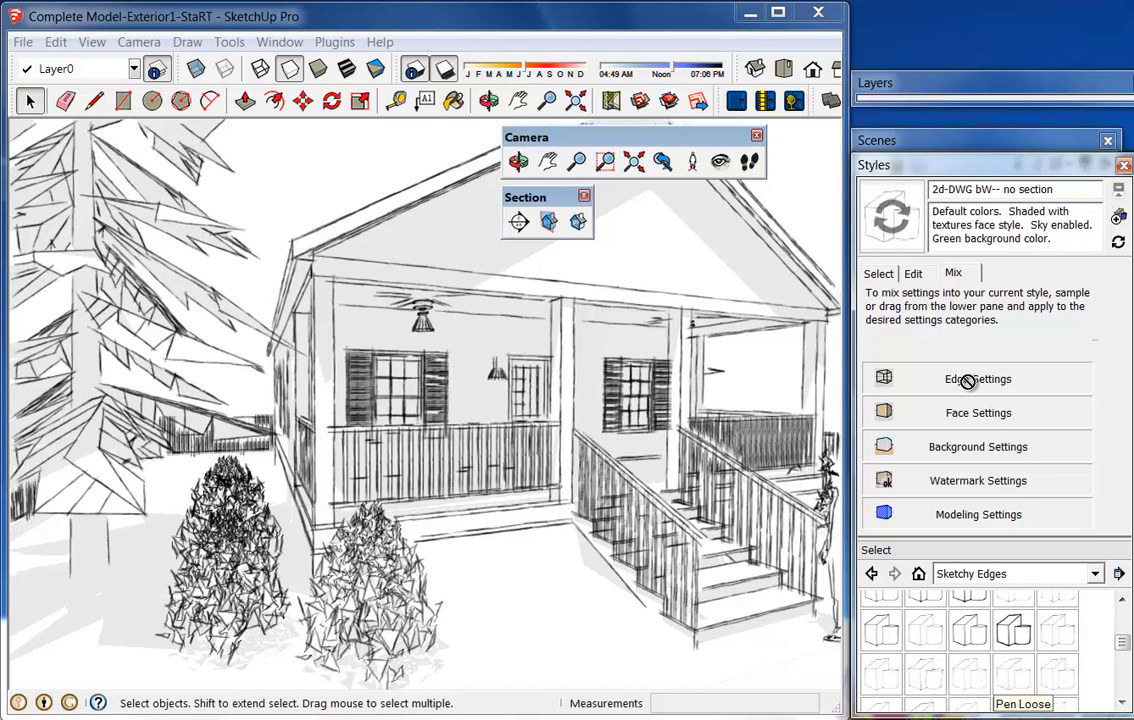
Review the current edge settings and replace them with those of another Sketchy Edges style that uses an extension of 6 and halo of 2
click(914, 274)
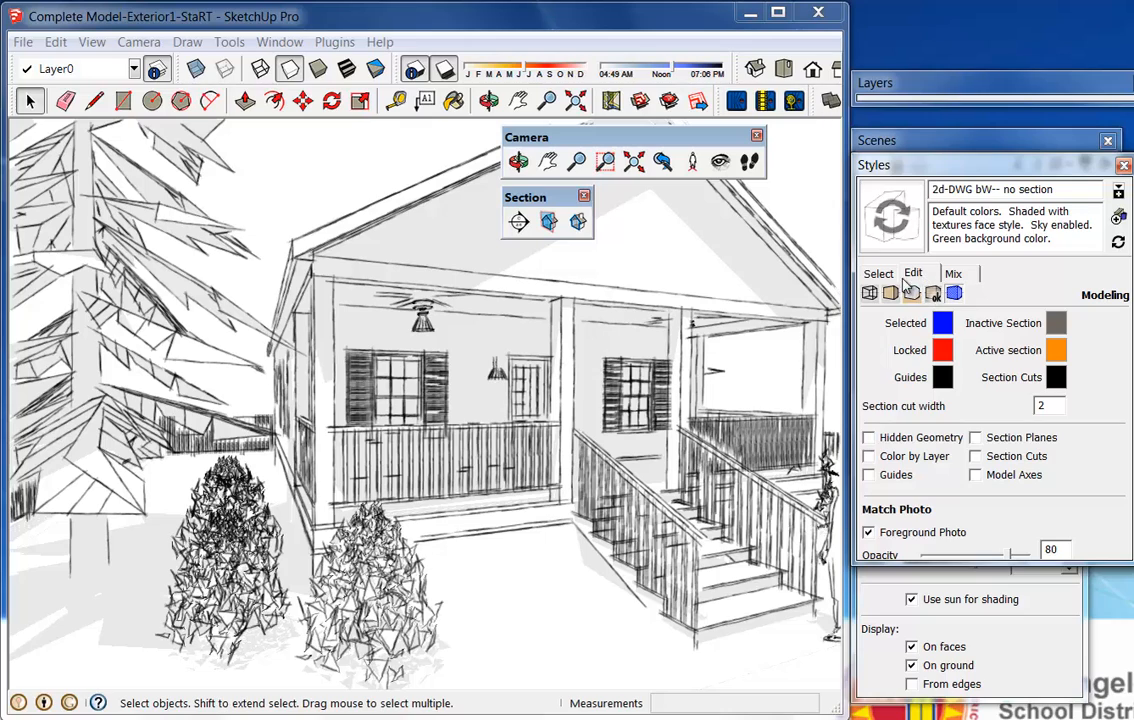
click(869, 294)
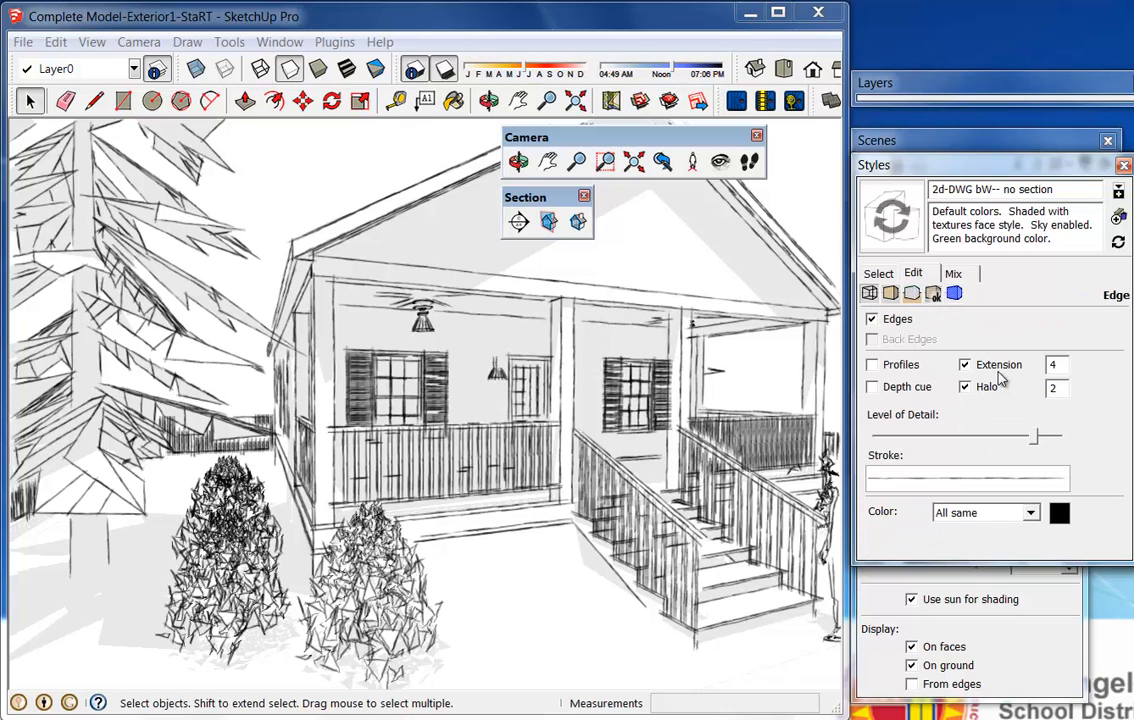
click(961, 275)
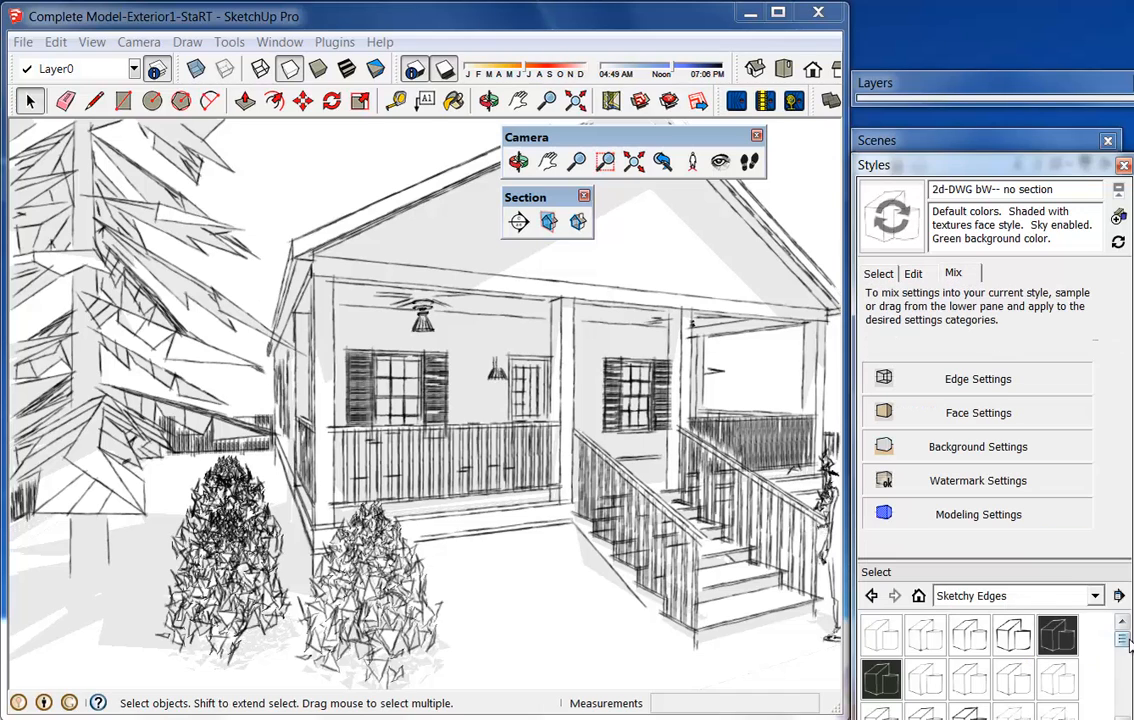
drag(1128, 641, 1128, 670)
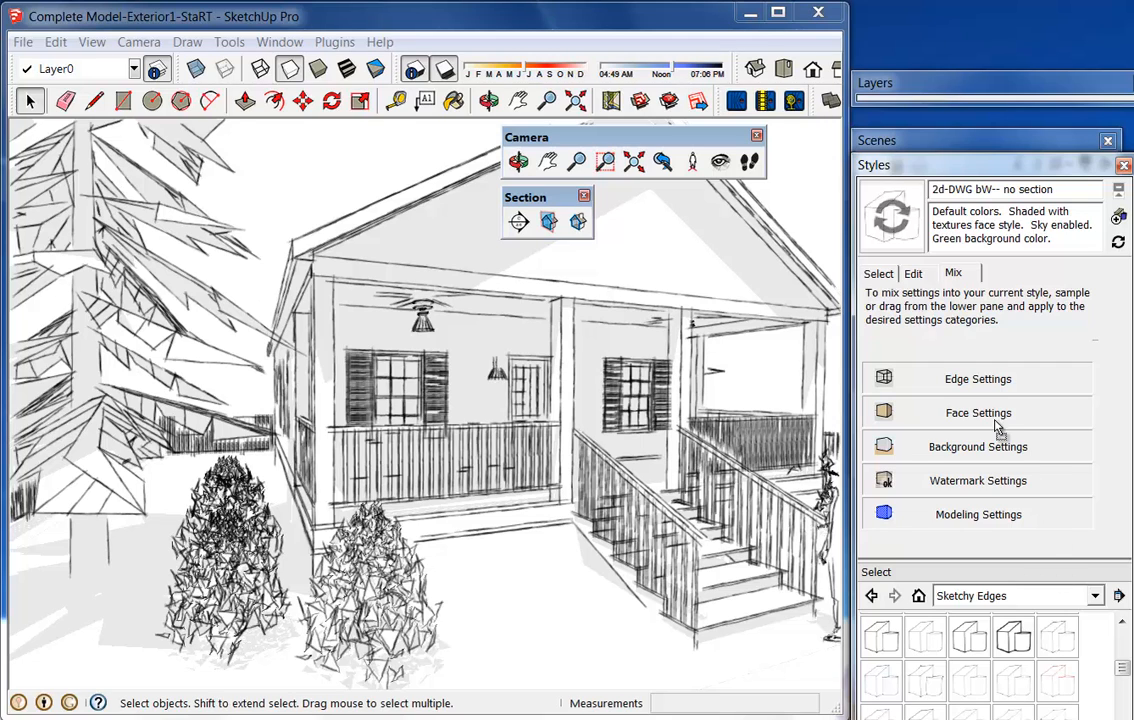
click(972, 380)
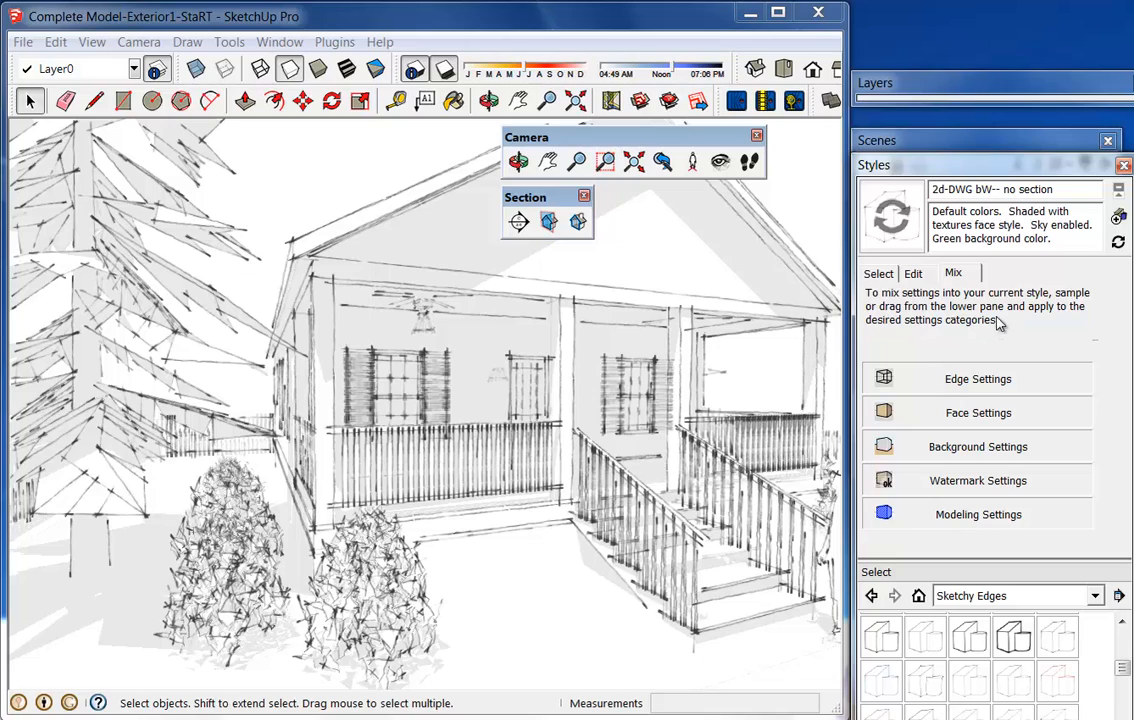
Name the modified style Presentation-color and create it as a new style
drag(1072, 189, 944, 189)
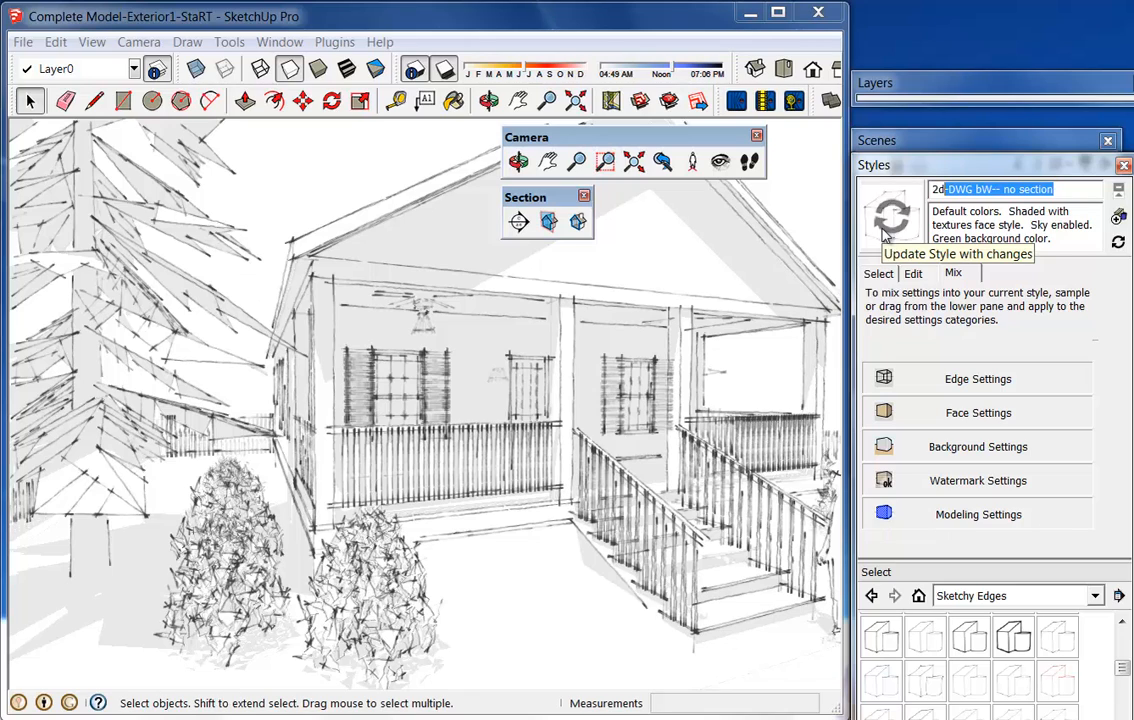
drag(1072, 189, 931, 189)
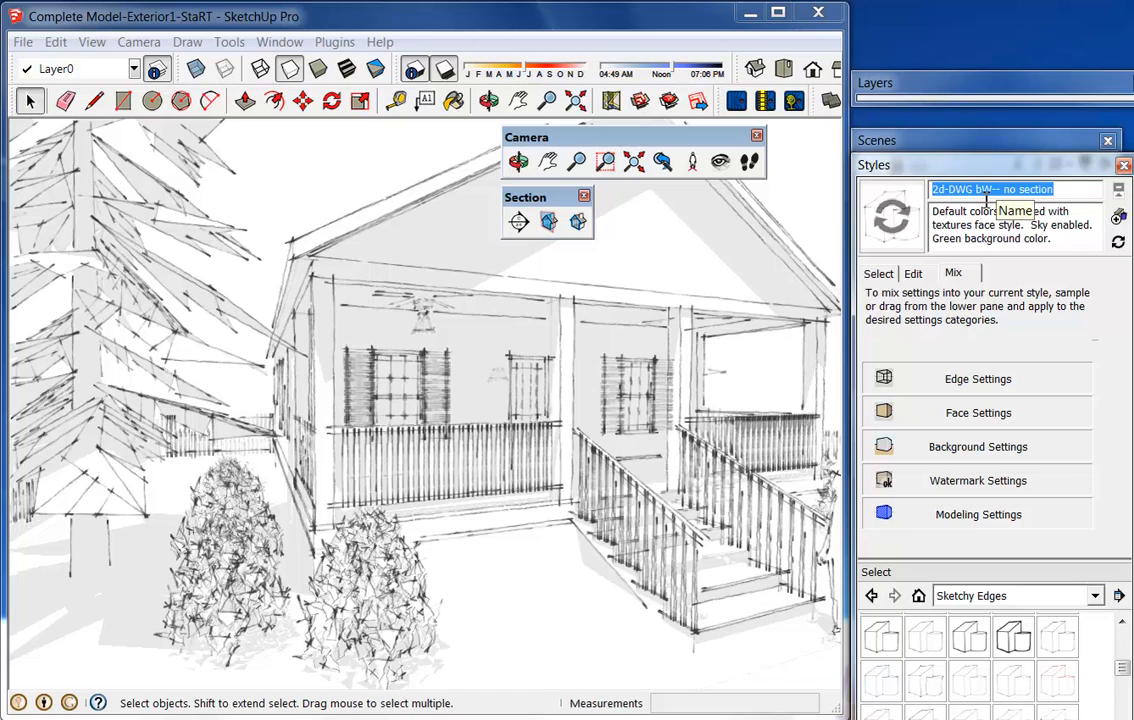
text(Presen)
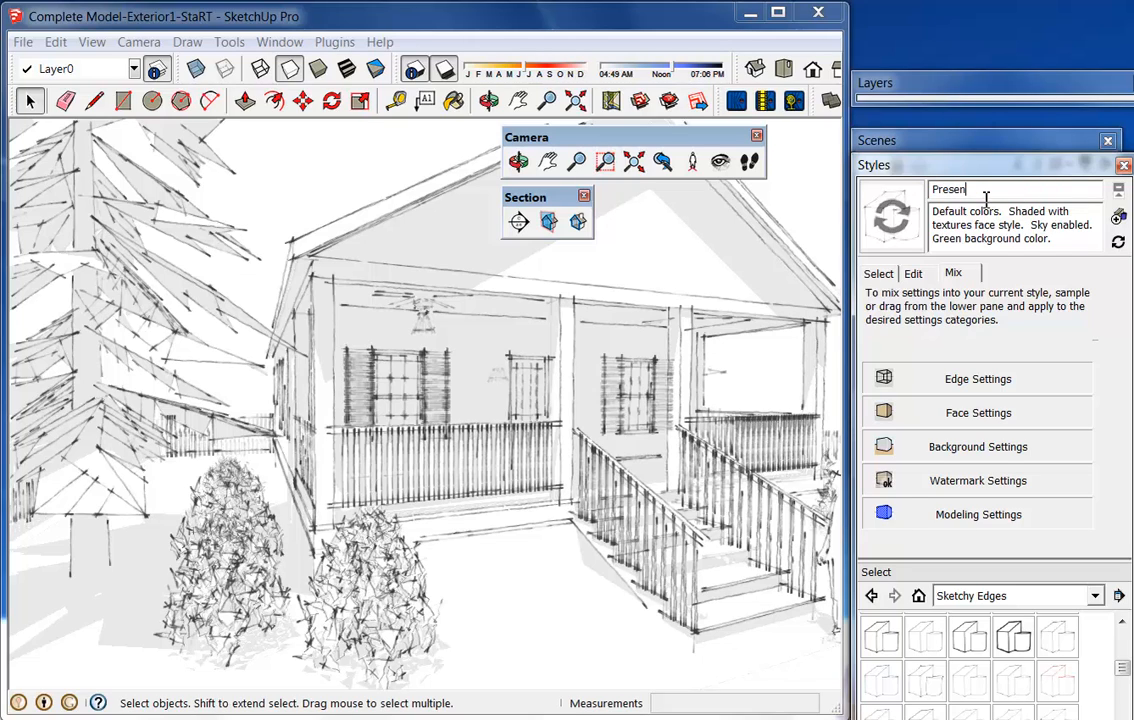
text(tation-color)
click(1119, 219)
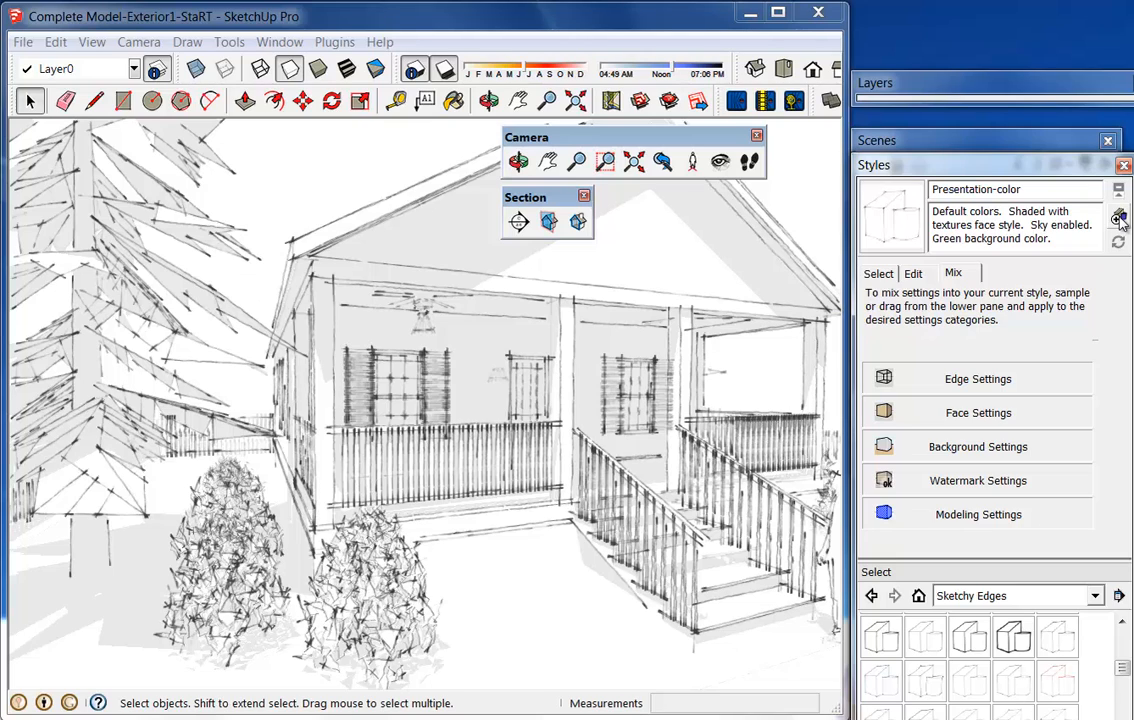
Set the Presentation-color style's faces to shaded with textures, check its watermark and modeling settings, and update the style
click(912, 275)
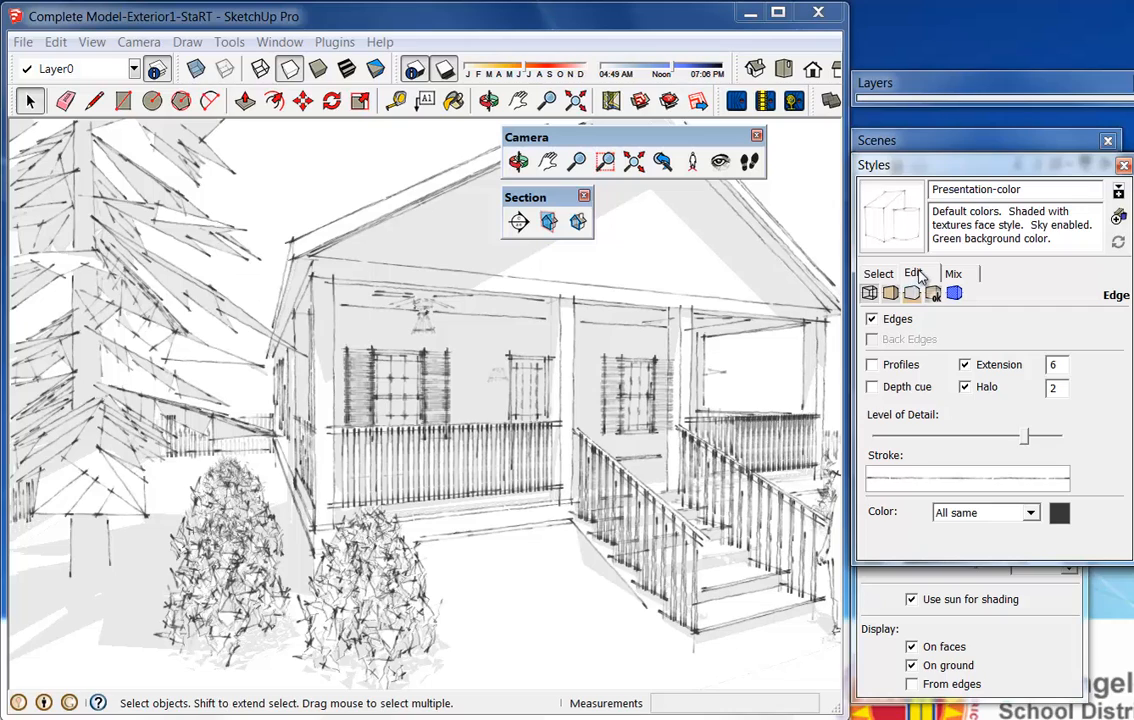
click(888, 295)
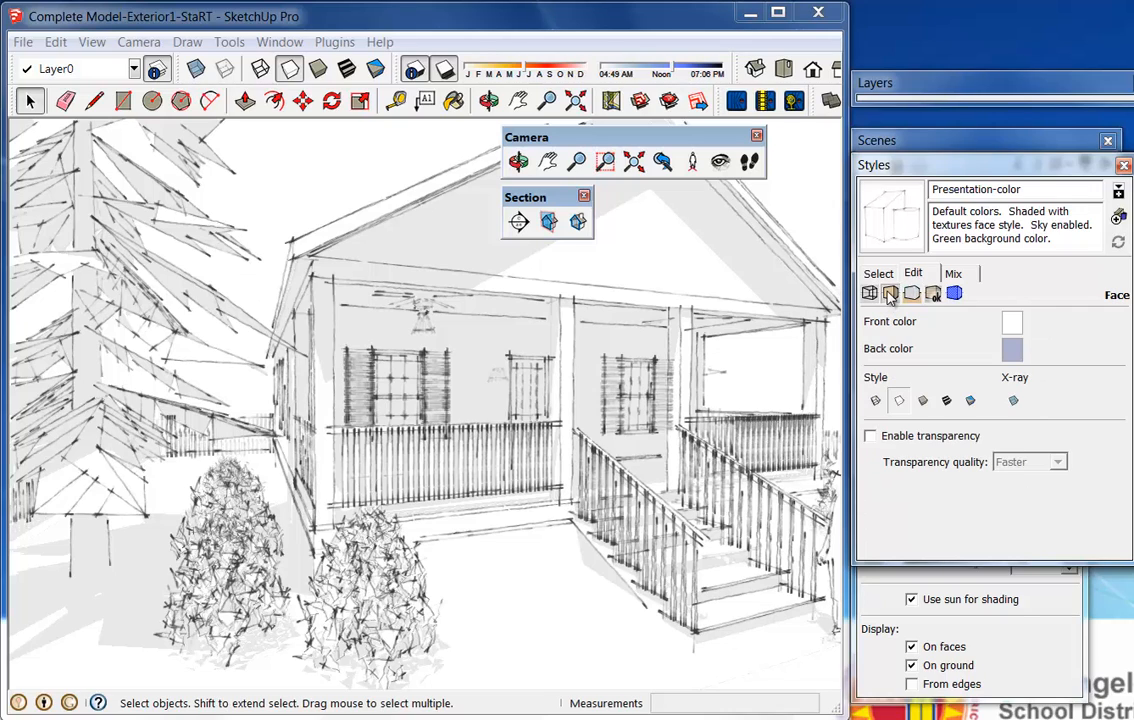
click(946, 405)
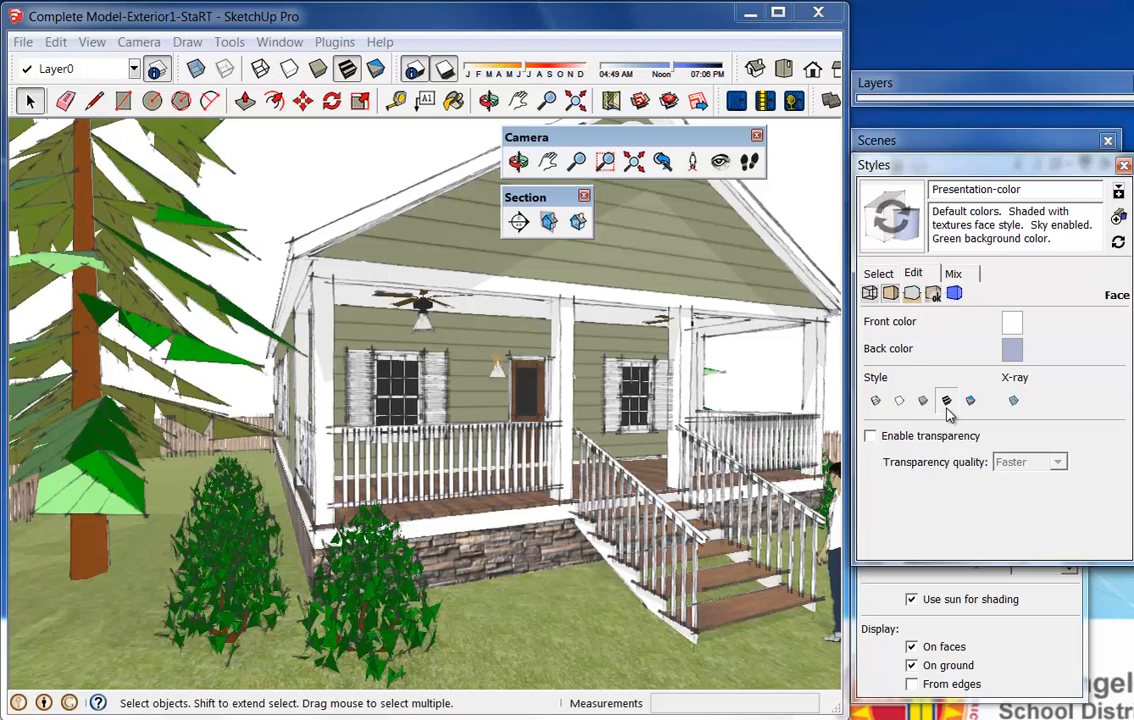
click(932, 294)
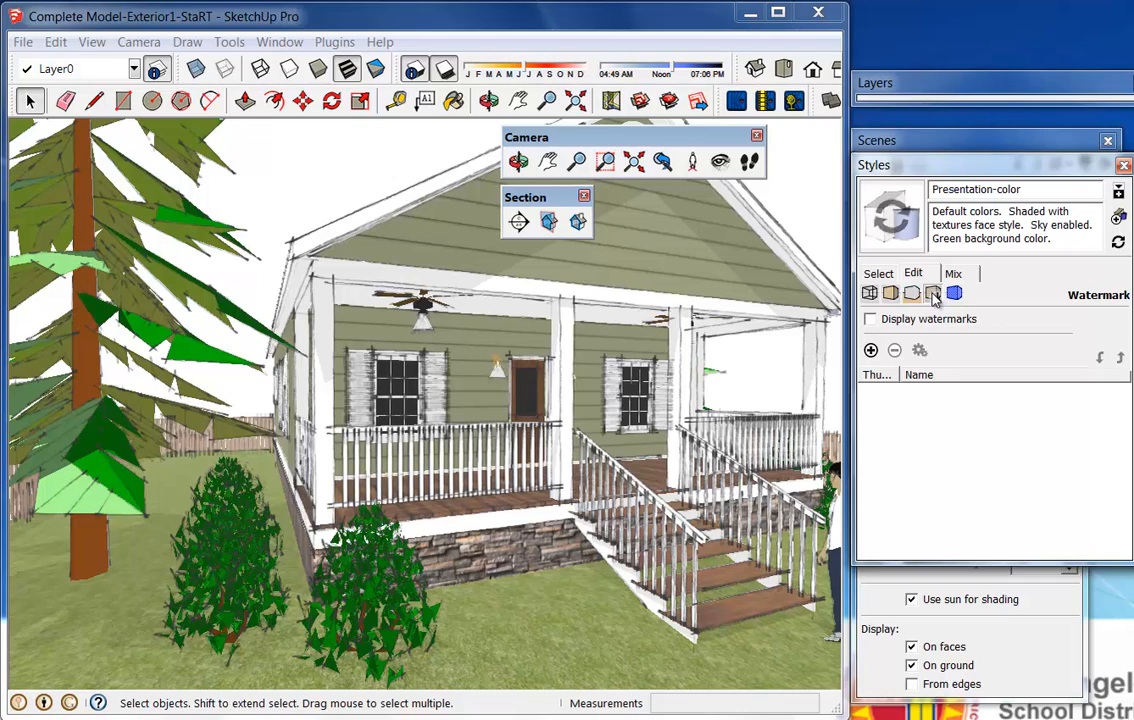
click(955, 293)
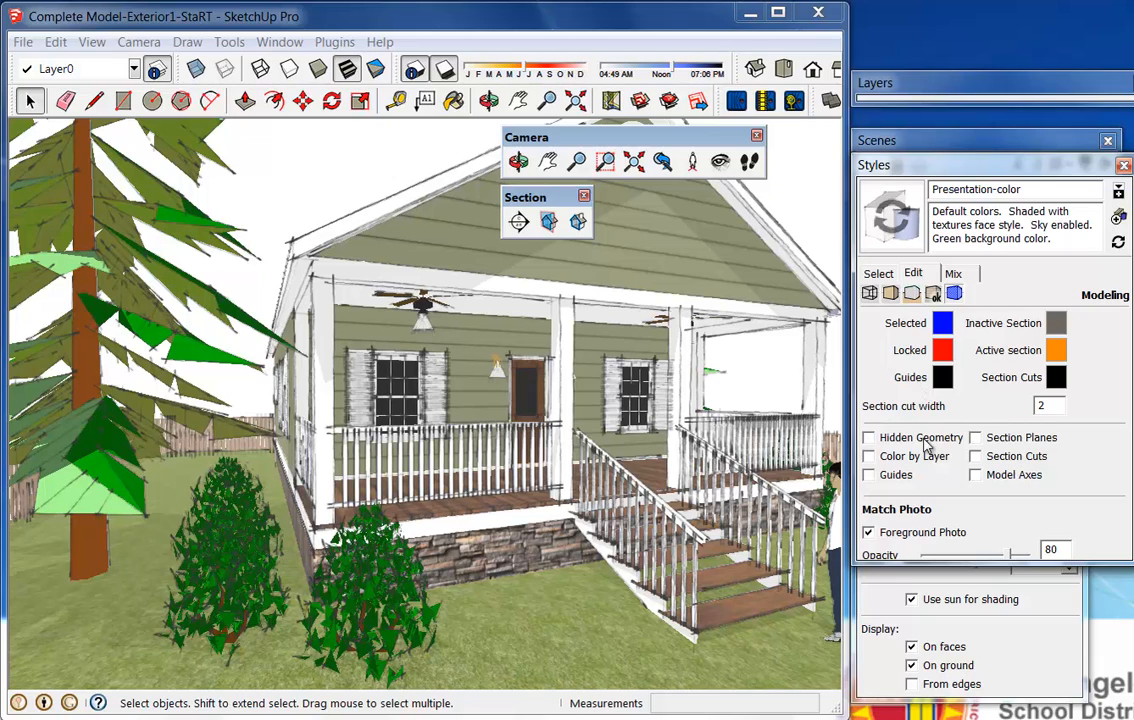
click(896, 224)
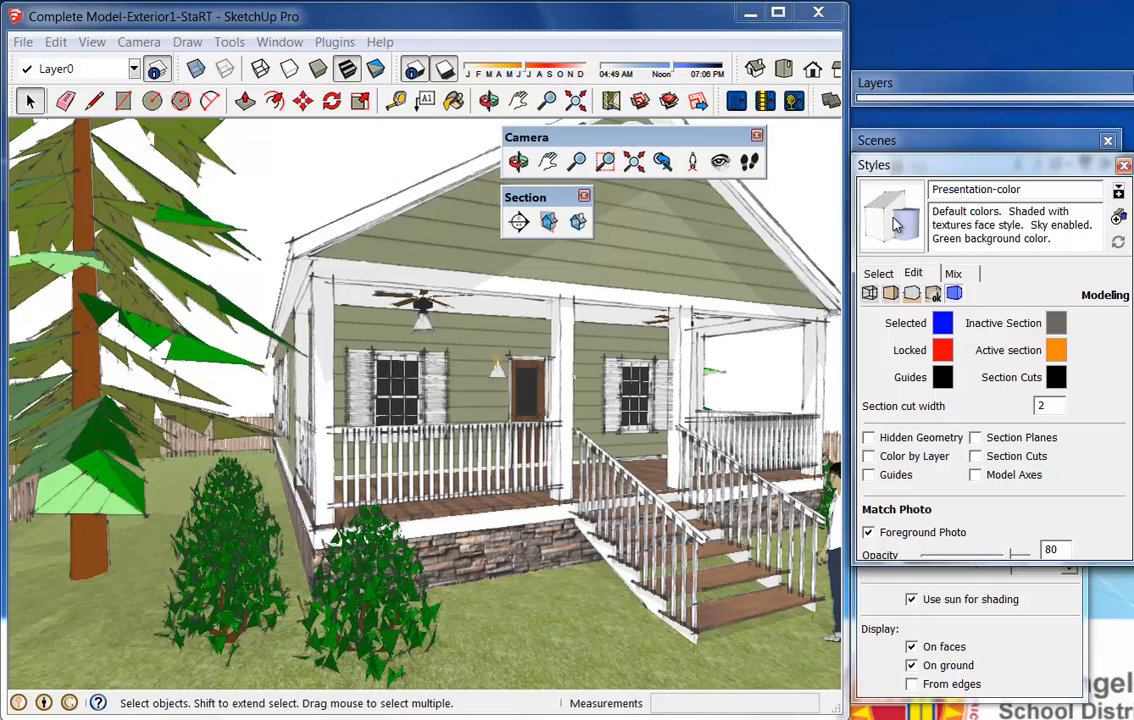
Mix the background settings of the Style Builder Competition Winners style with sky and tan ground into Presentation-color and update it
click(953, 274)
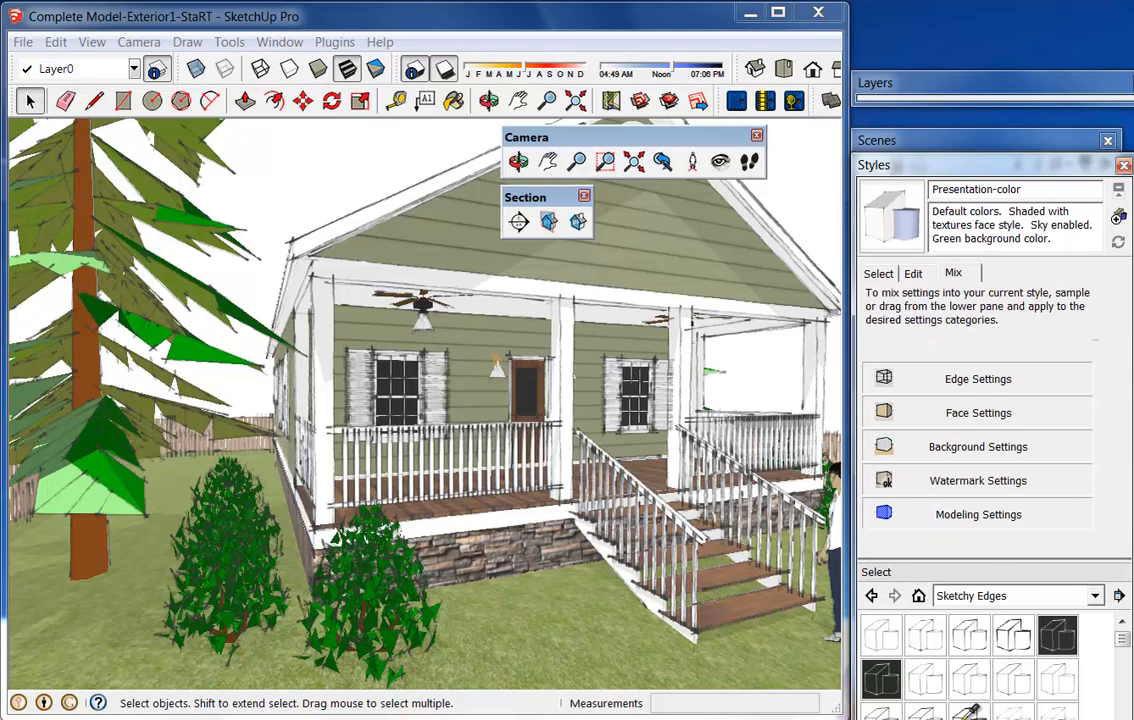
click(1005, 596)
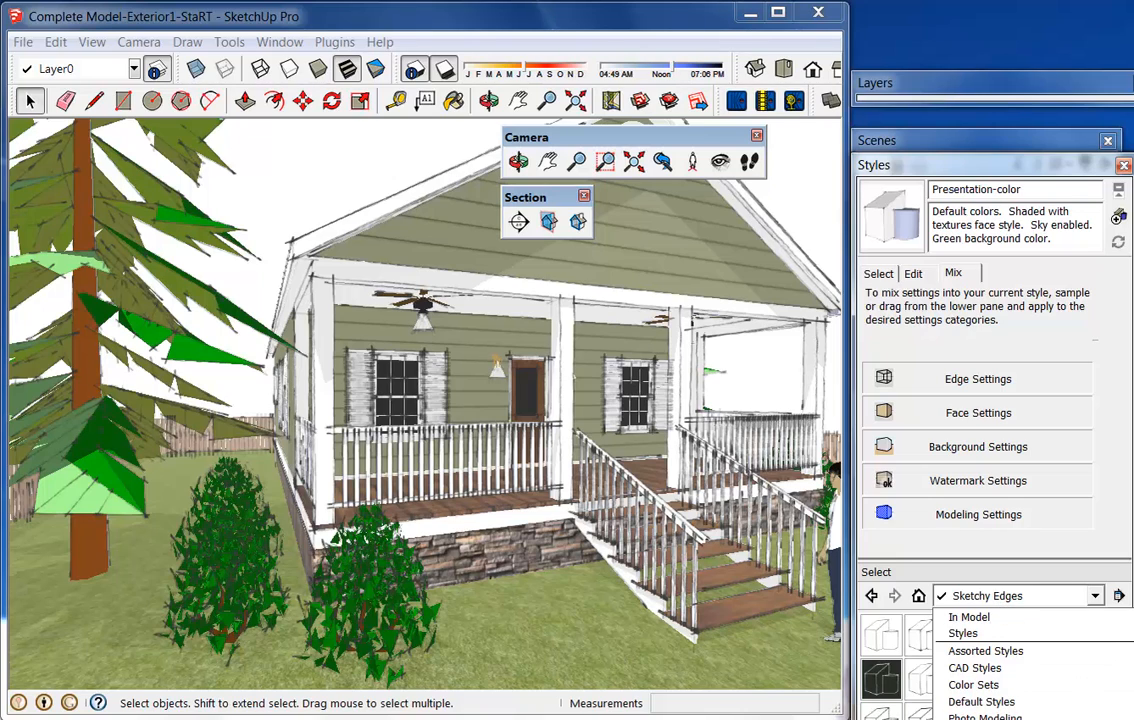
click(1010, 719)
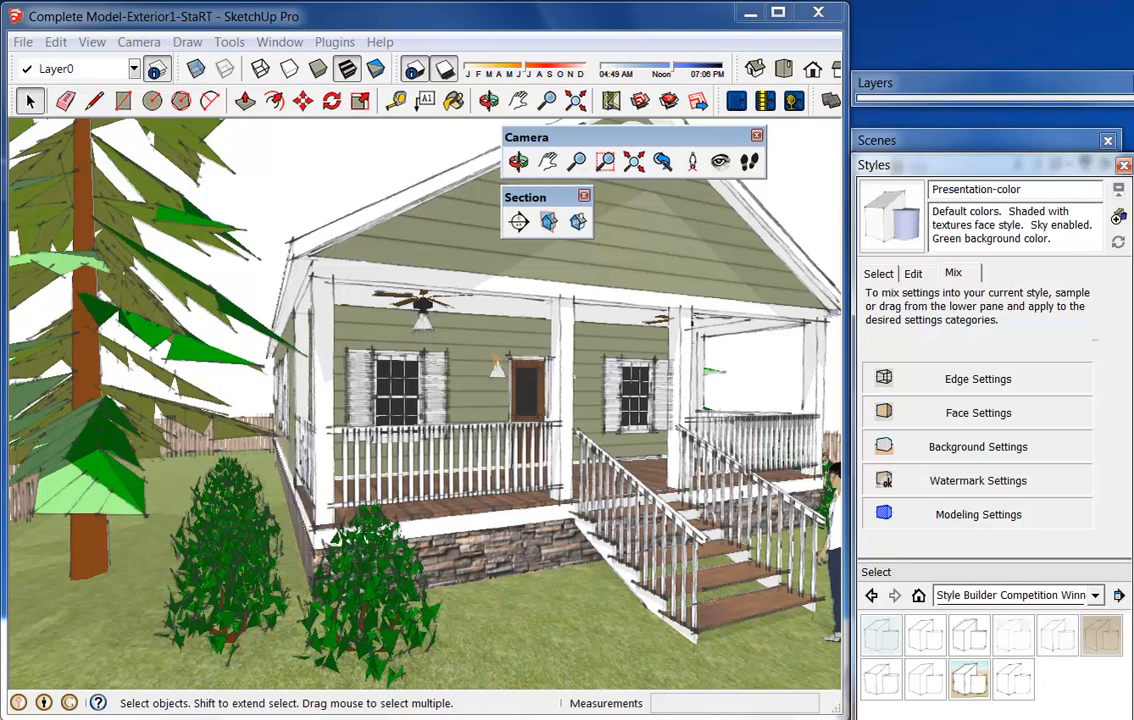
click(962, 688)
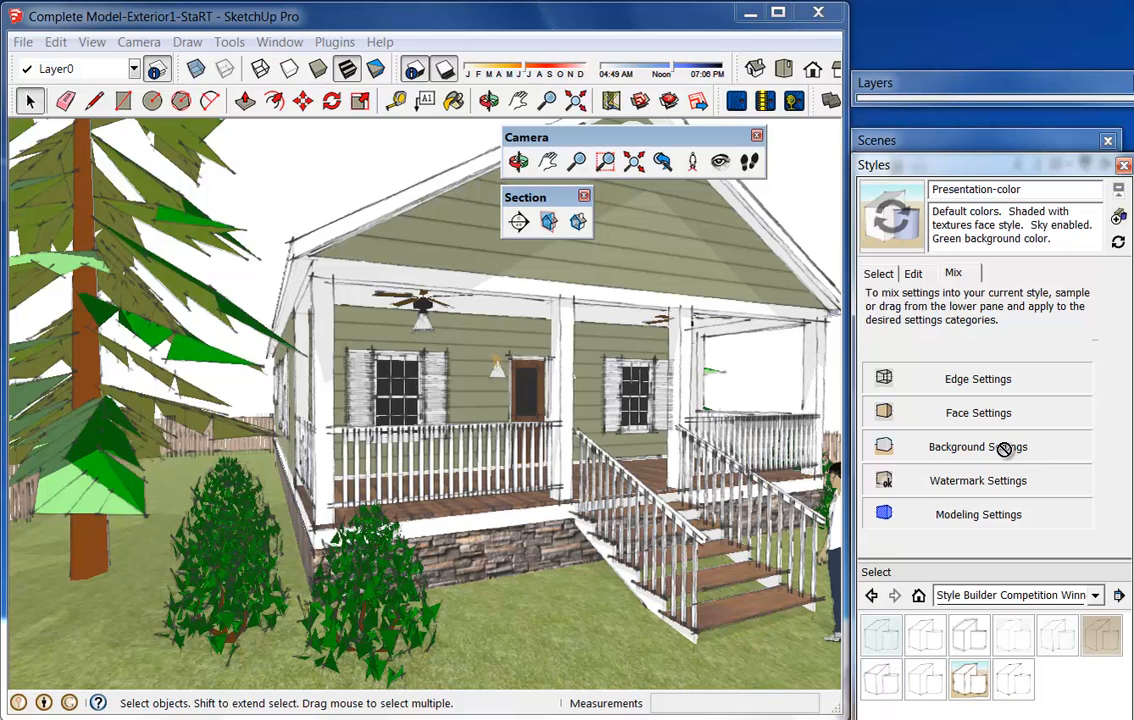
click(1006, 451)
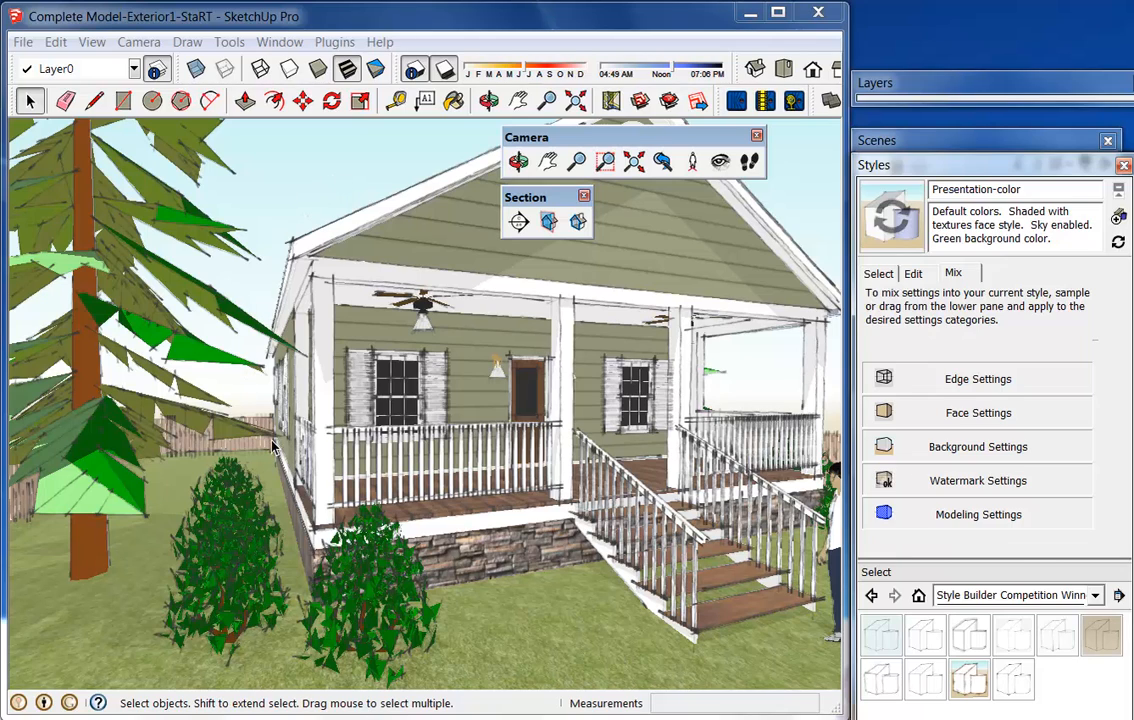
click(887, 245)
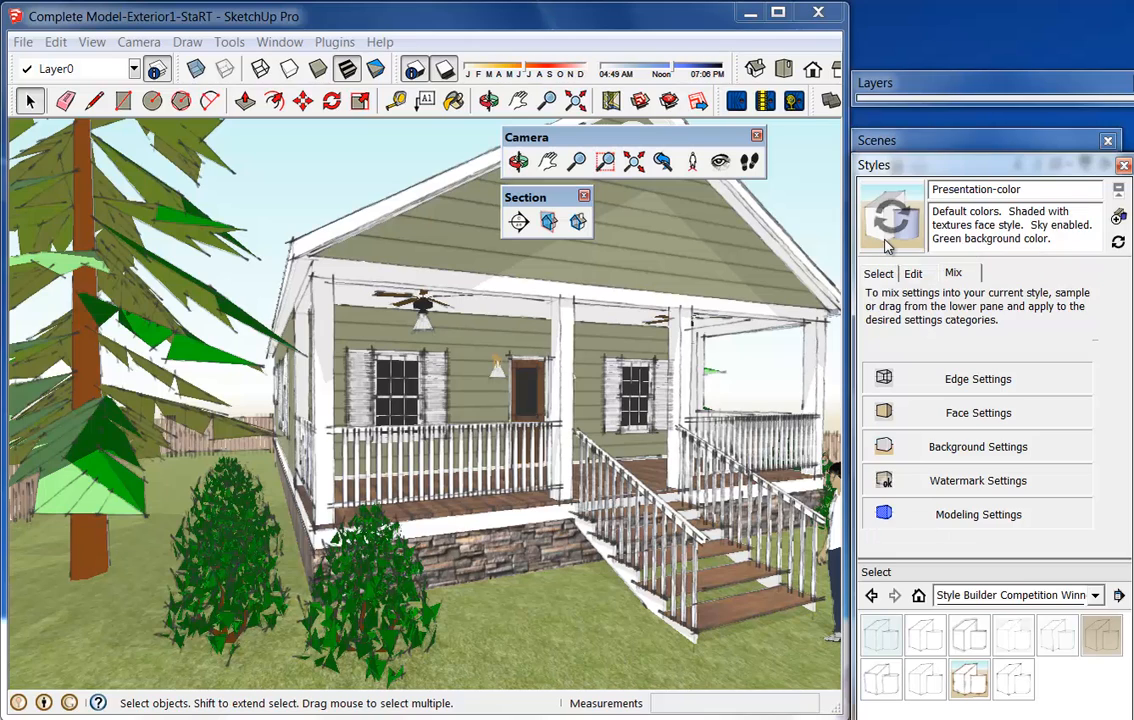